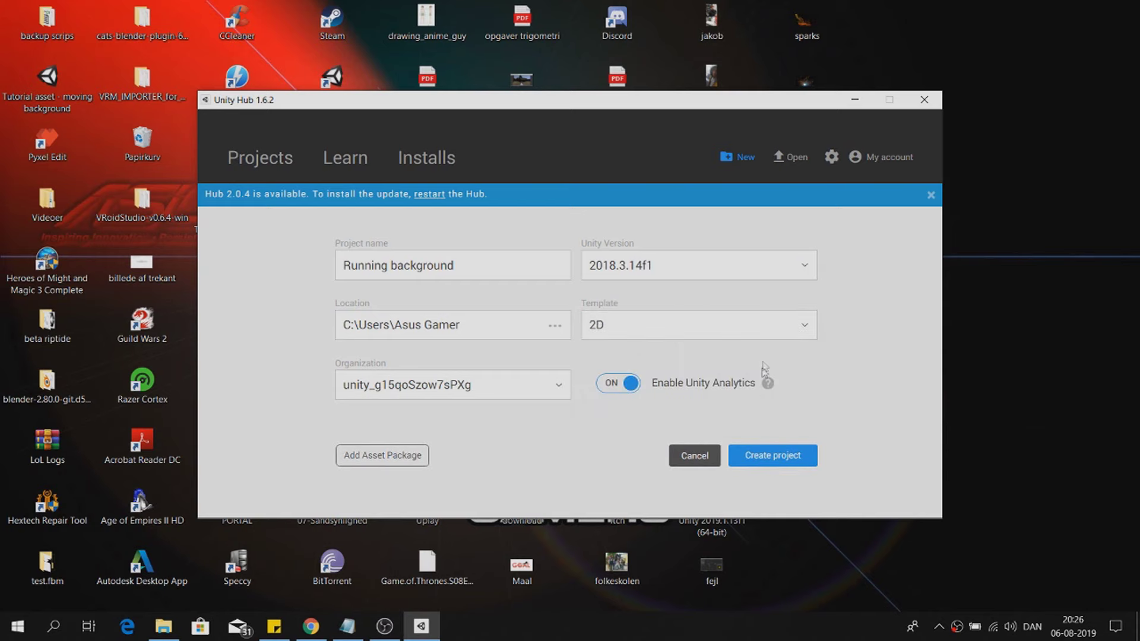
Create the 2D project named Running background with Unity version 2018.3.14f1.
{"action": "left_click", "coordinate": [772, 460]}
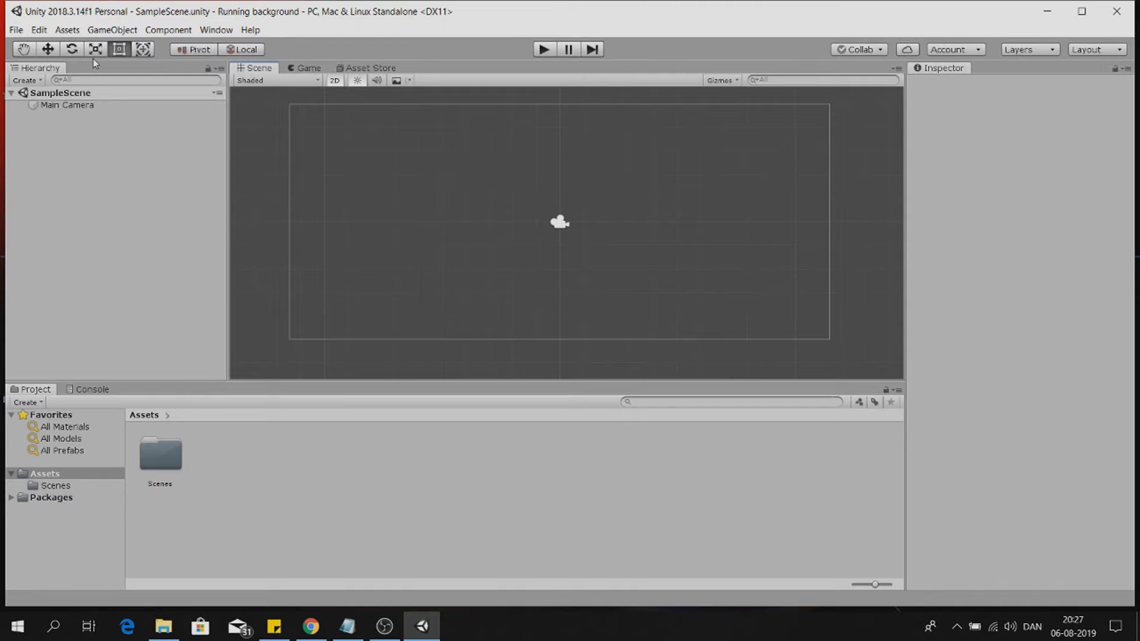
{"action": "left_click", "coordinate": [75, 34]}
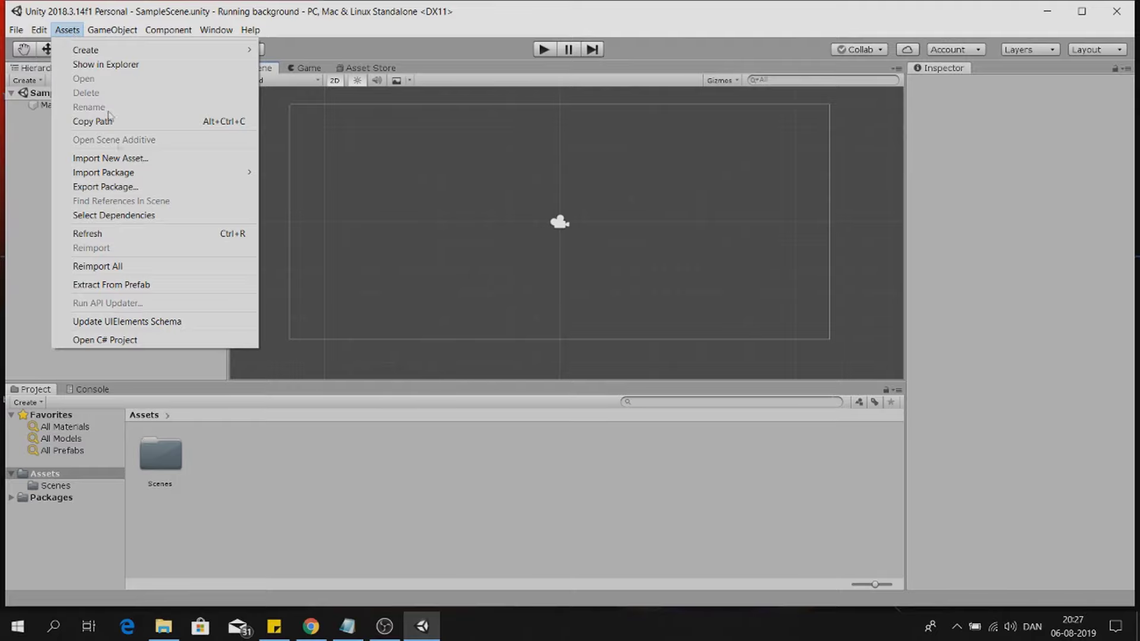
{"action": "mouse_move", "coordinate": [146, 172]}
{"action": "left_click", "coordinate": [303, 174]}
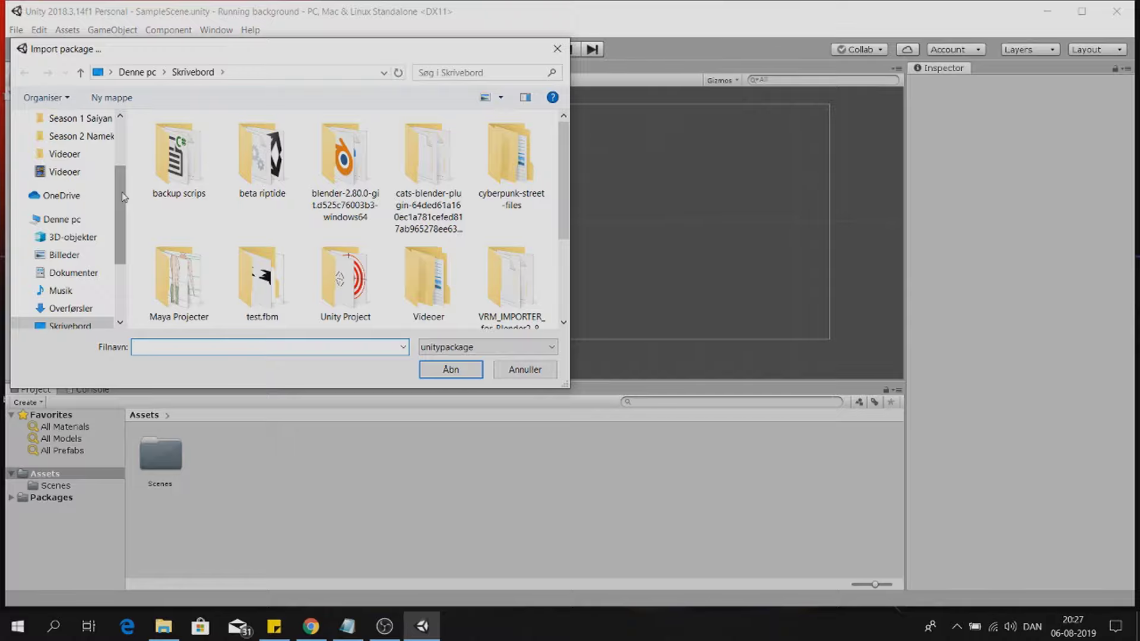
{"action": "left_click", "coordinate": [525, 371]}
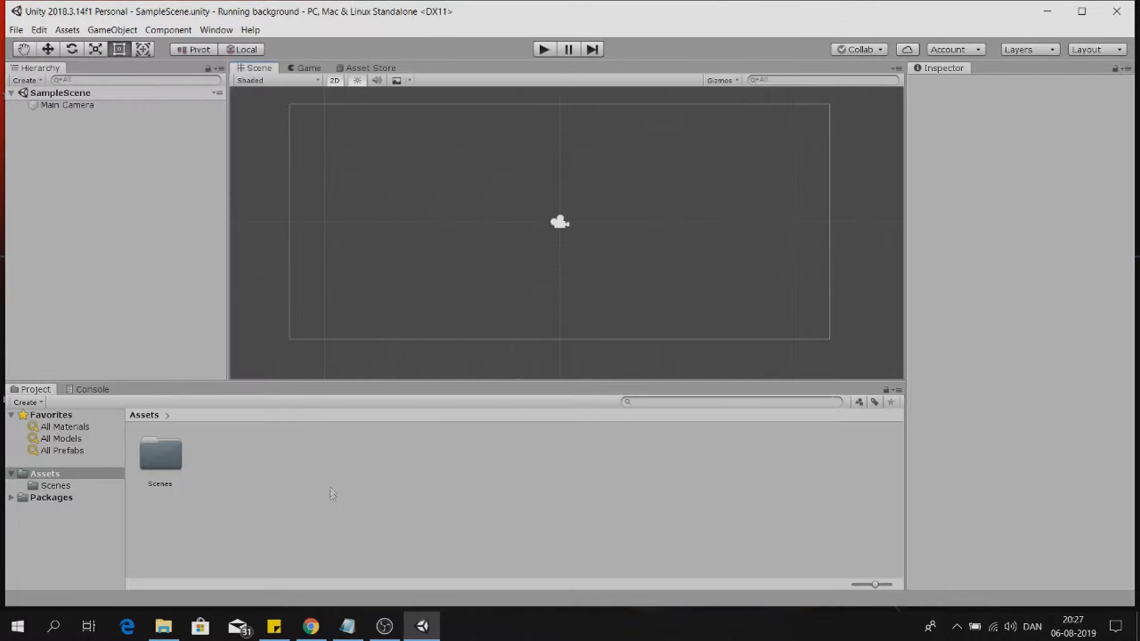
Import all contents of the package "Tutorial asset - moving background" from the file explorer into the project's assets.
{"action": "left_click", "coordinate": [163, 626]}
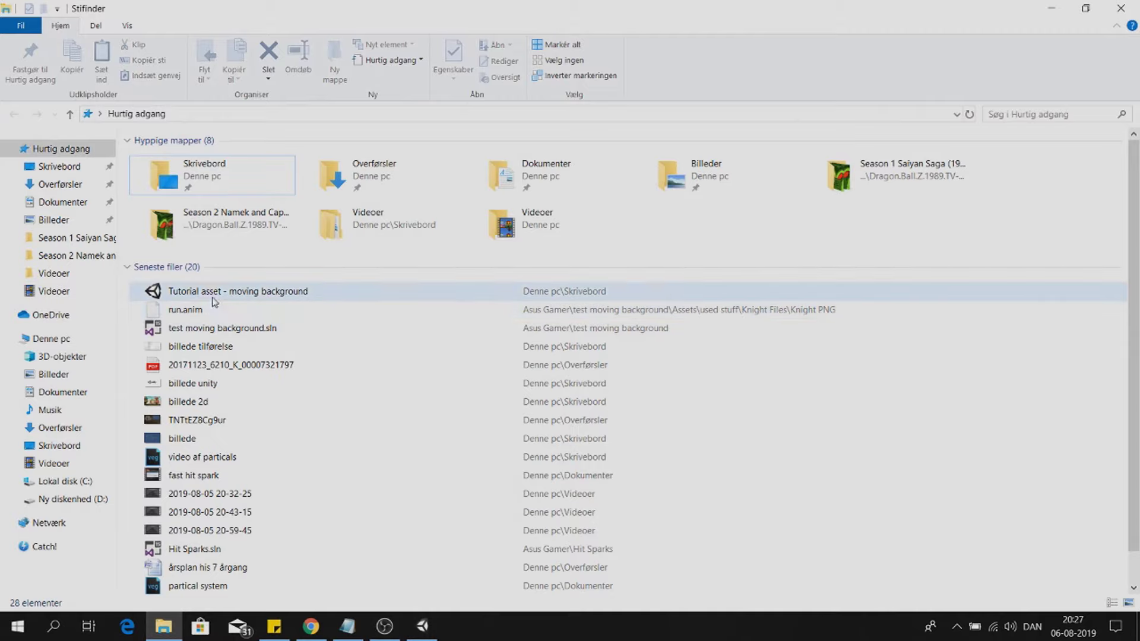
{"action": "left_click_drag", "start_coordinate": [215, 298], "coordinate": [297, 466]}
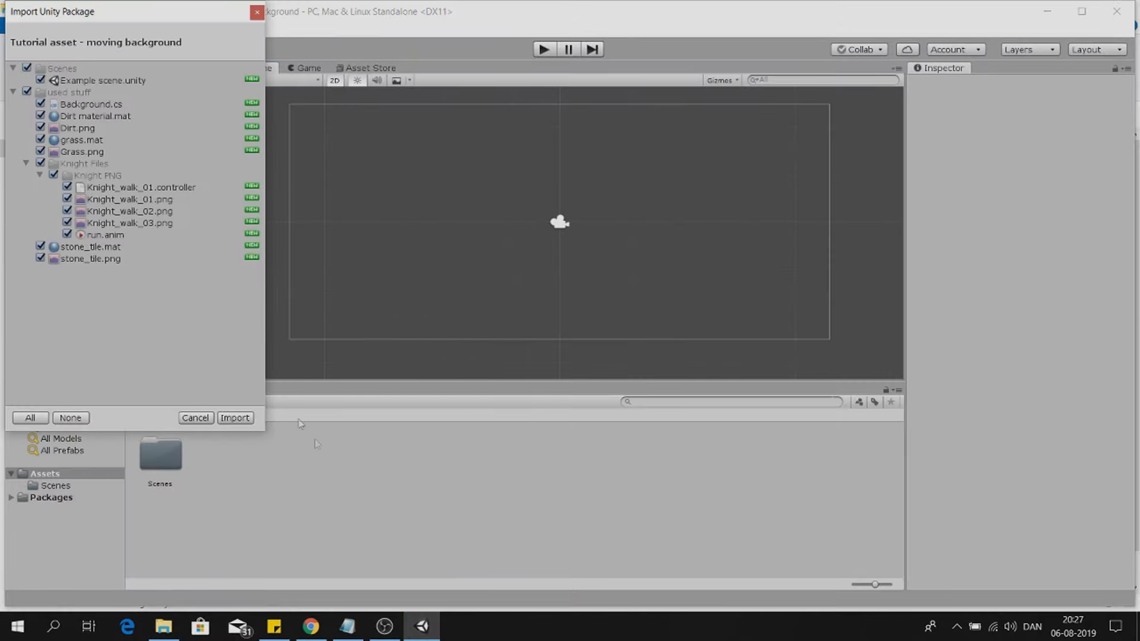
{"action": "left_click", "coordinate": [235, 418]}
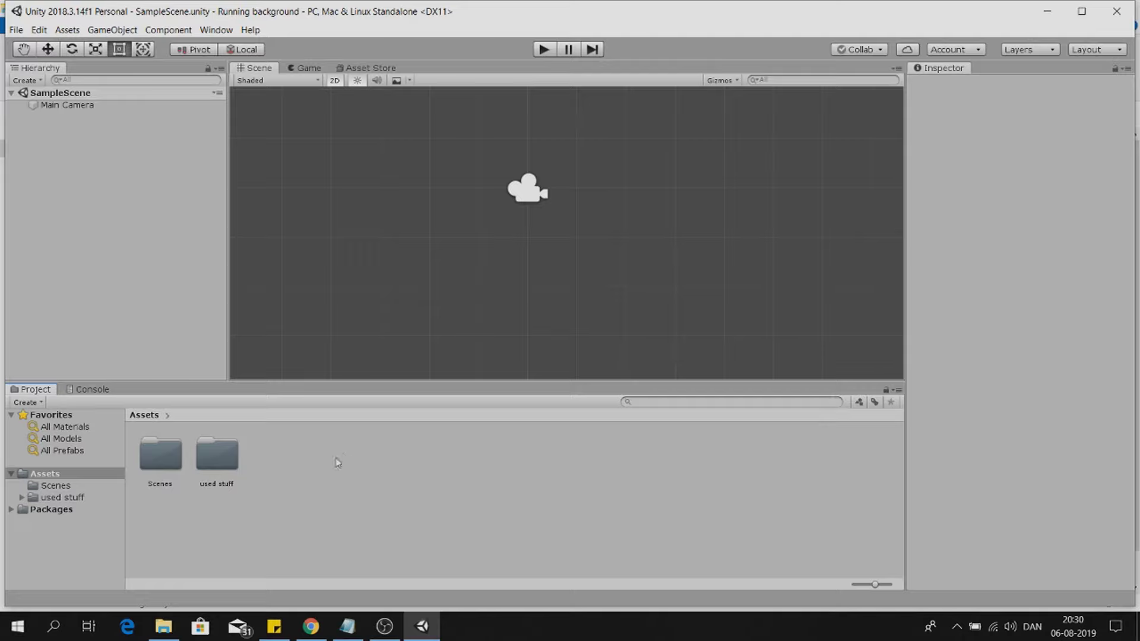
Move the Knight Files folder and the Dirt, Grass and stone_tile textures from used stuff into the Assets folder and open it.
{"action": "double_click", "coordinate": [232, 458]}
{"action": "left_click", "coordinate": [171, 458]}
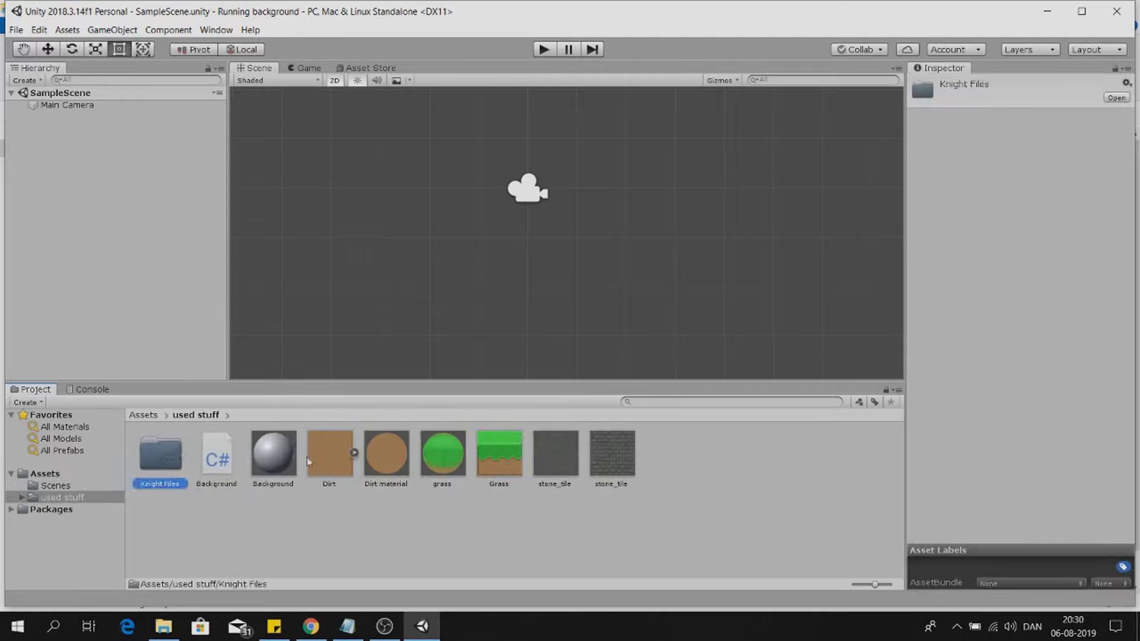
{"action": "left_click", "coordinate": [334, 462], "text": "ctrl"}
{"action": "left_click", "coordinate": [505, 460], "text": "ctrl"}
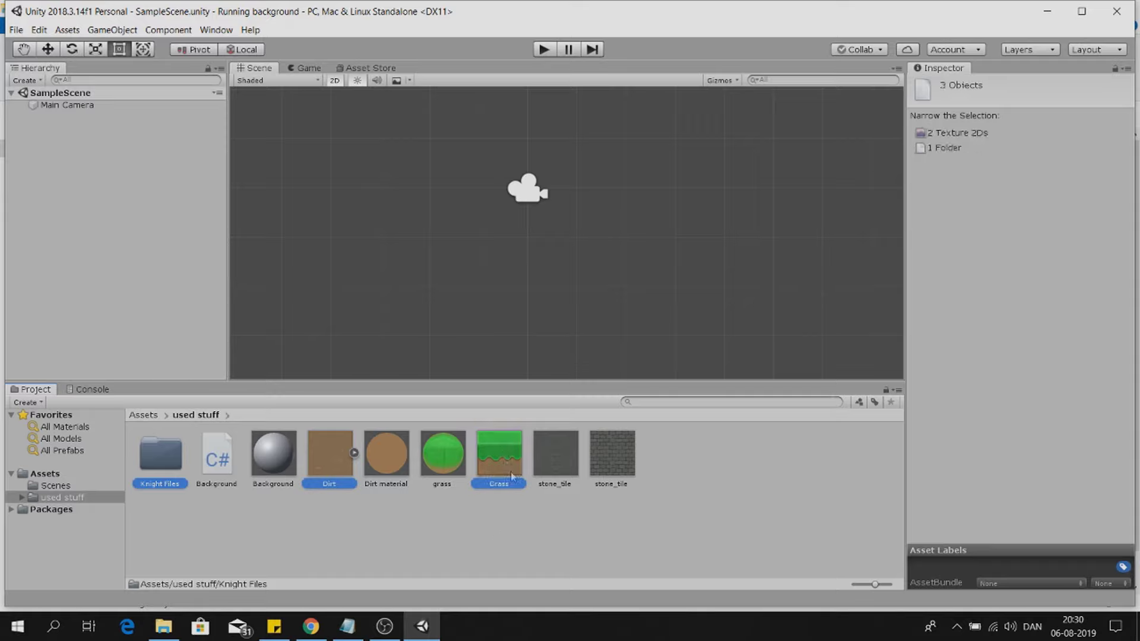
{"action": "left_click", "coordinate": [613, 484], "text": "ctrl"}
{"action": "left_click_drag", "start_coordinate": [489, 460], "coordinate": [51, 475]}
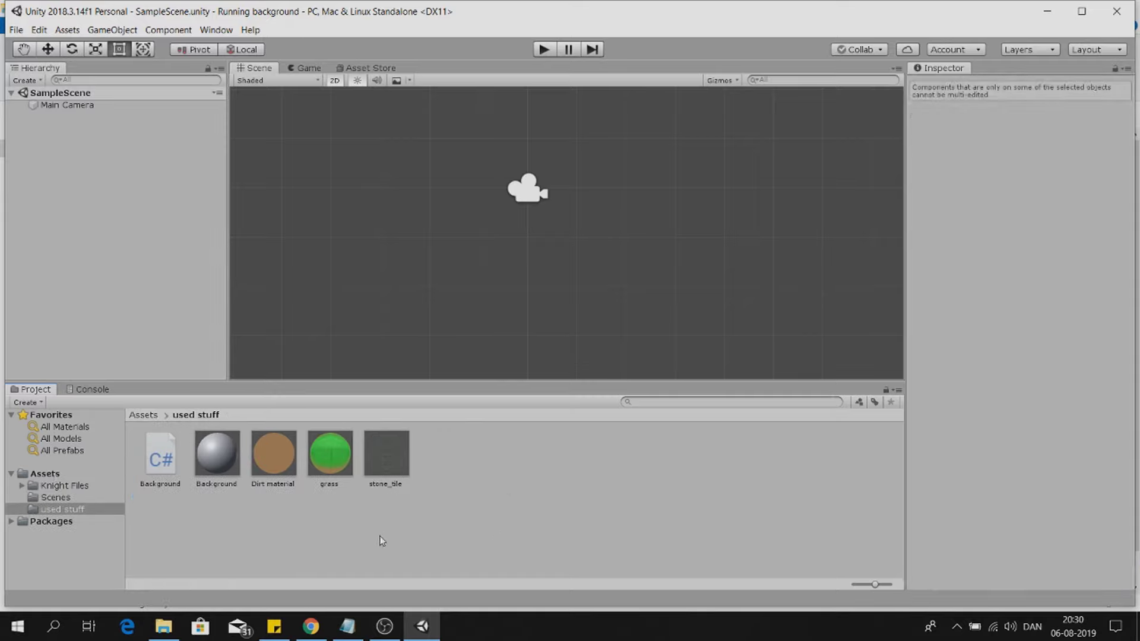
{"action": "left_click", "coordinate": [48, 475]}
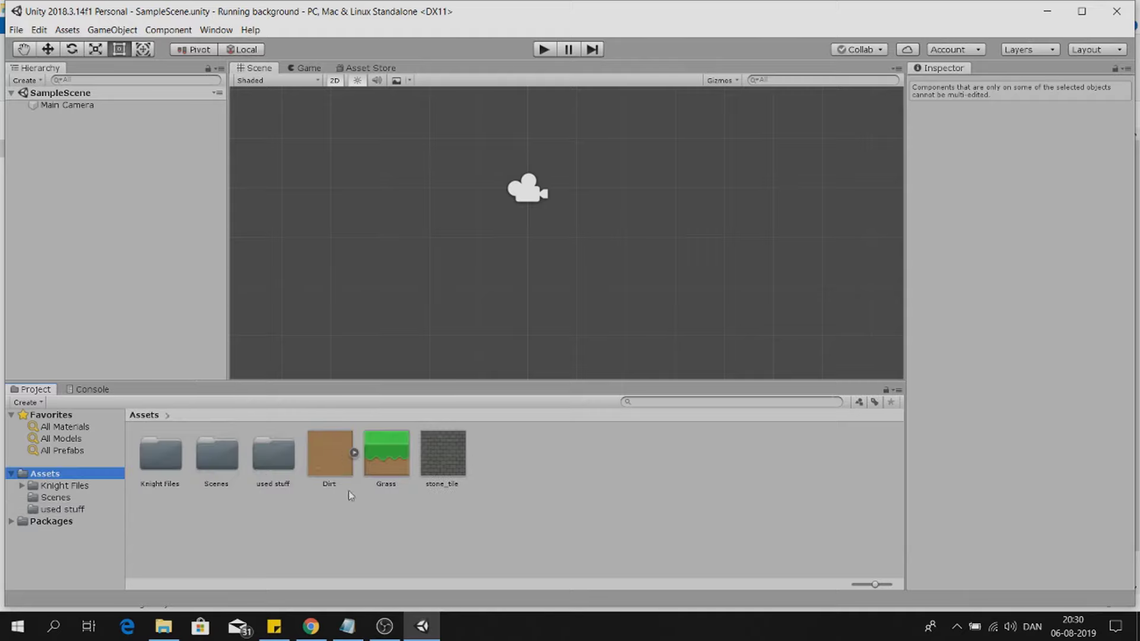
Add a 3D Quad object to the scene.
{"action": "right_click", "coordinate": [111, 145]}
{"action": "mouse_move", "coordinate": [155, 248]}
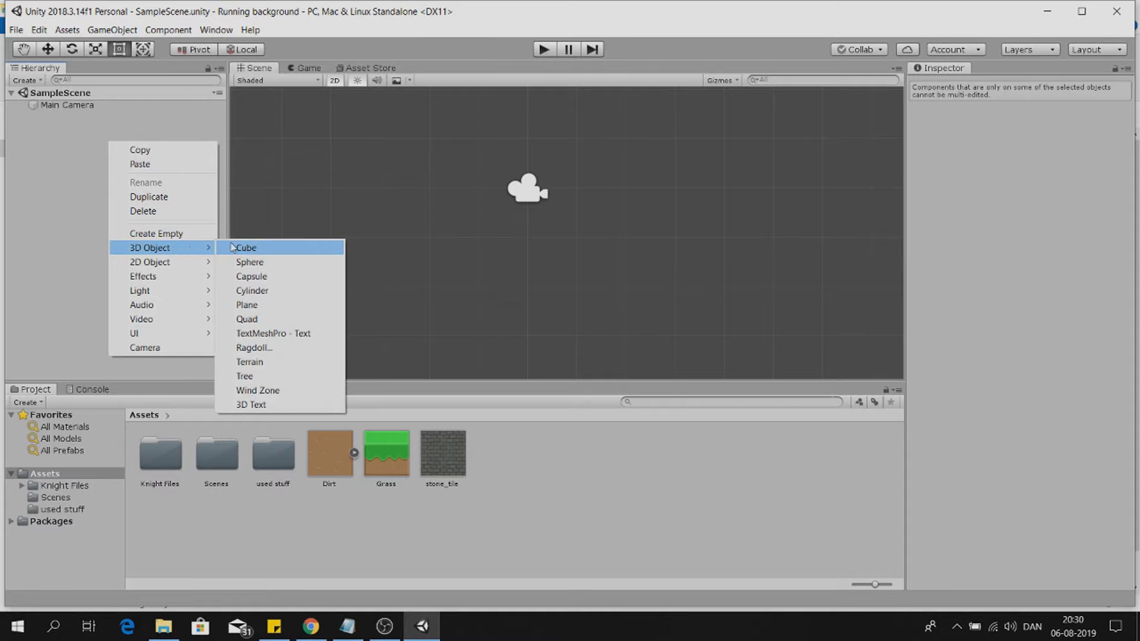
{"action": "left_click", "coordinate": [265, 322]}
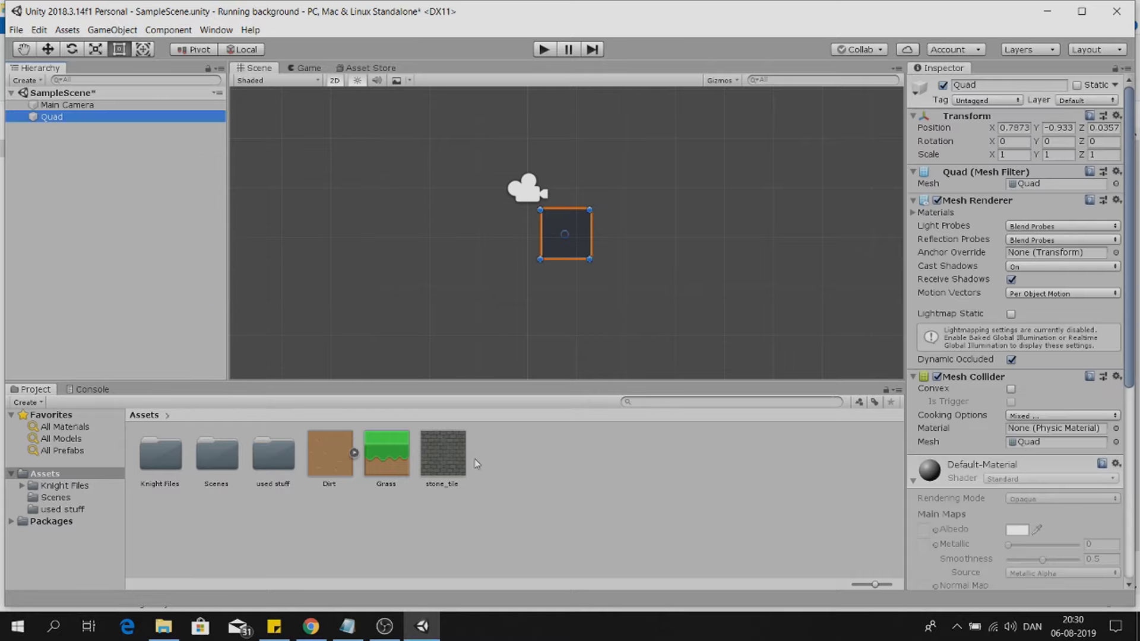
Create a new material in the Assets folder and name it StoneBackground.
{"action": "right_click", "coordinate": [516, 458]}
{"action": "mouse_move", "coordinate": [615, 158]}
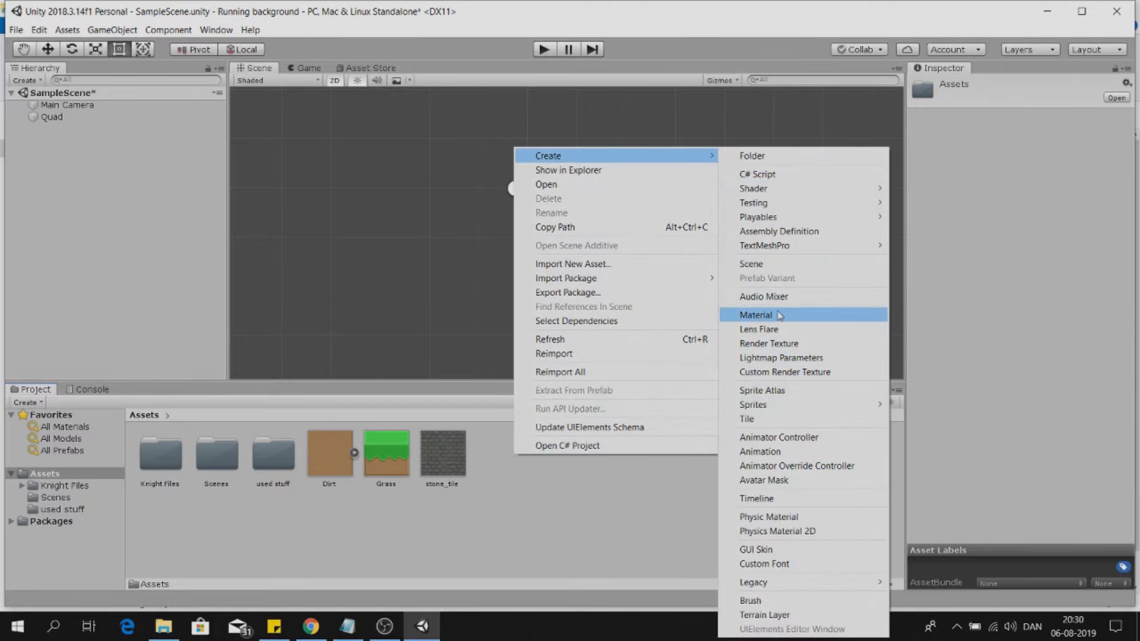
{"action": "left_click", "coordinate": [756, 314]}
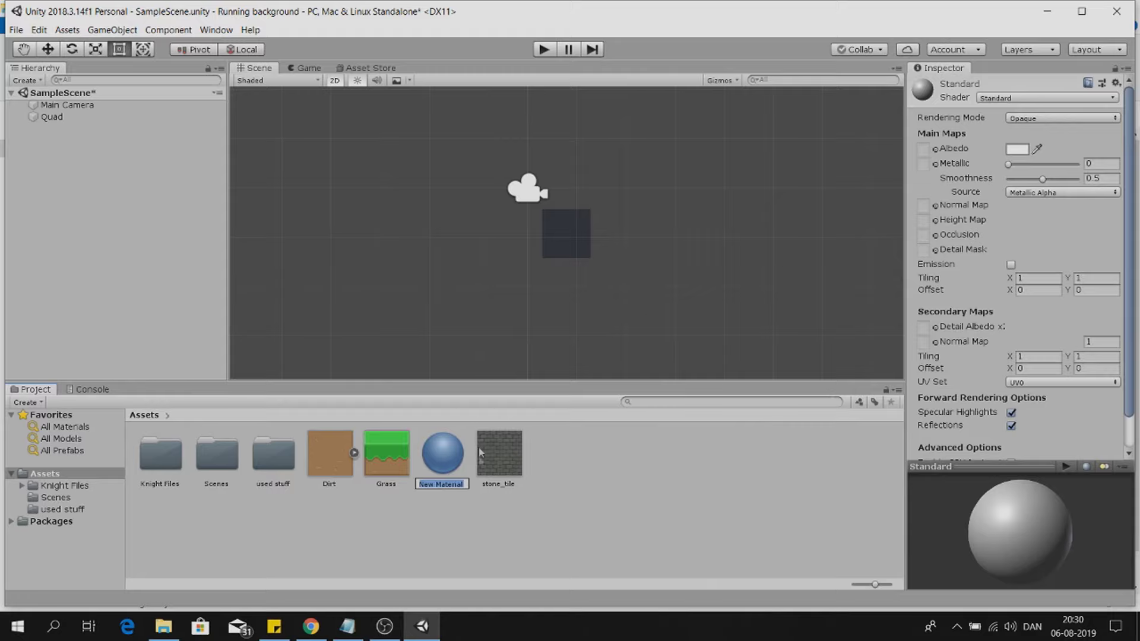
{"action": "type", "text": "StoneBackgr"}
{"action": "type", "text": "ound"}
{"action": "key", "text": "Return"}
Assign the stone_tile texture to StoneBackground's Albedo map and switch the material's shader to Unlit/Texture.
{"action": "left_click_drag", "start_coordinate": [452, 449], "coordinate": [924, 155]}
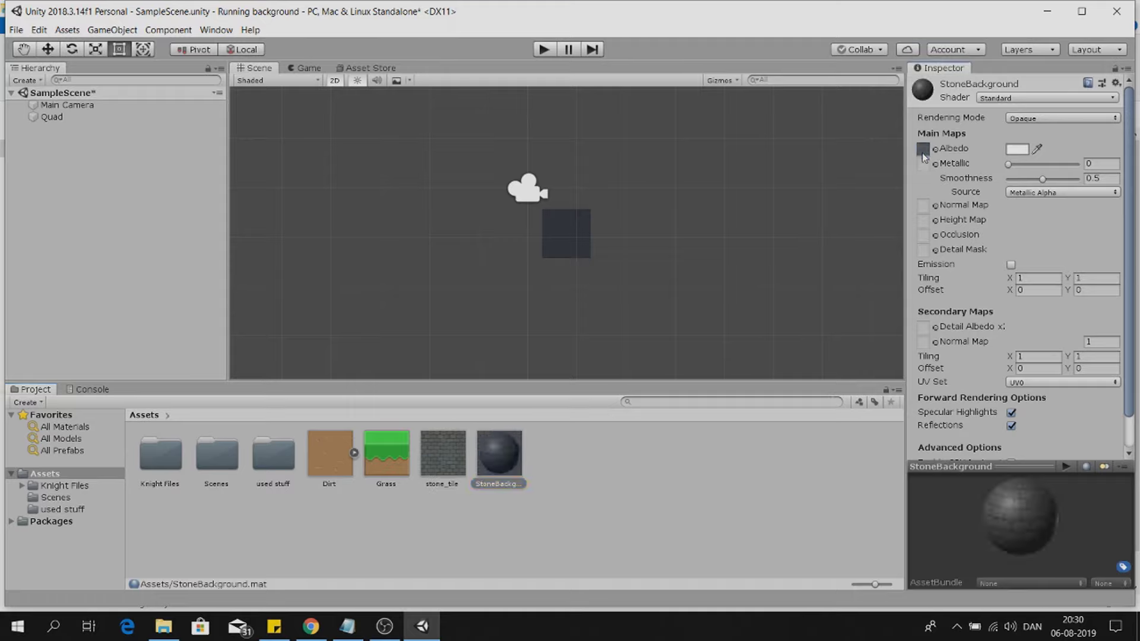
{"action": "left_click", "coordinate": [1042, 99]}
{"action": "mouse_move", "coordinate": [1027, 274]}
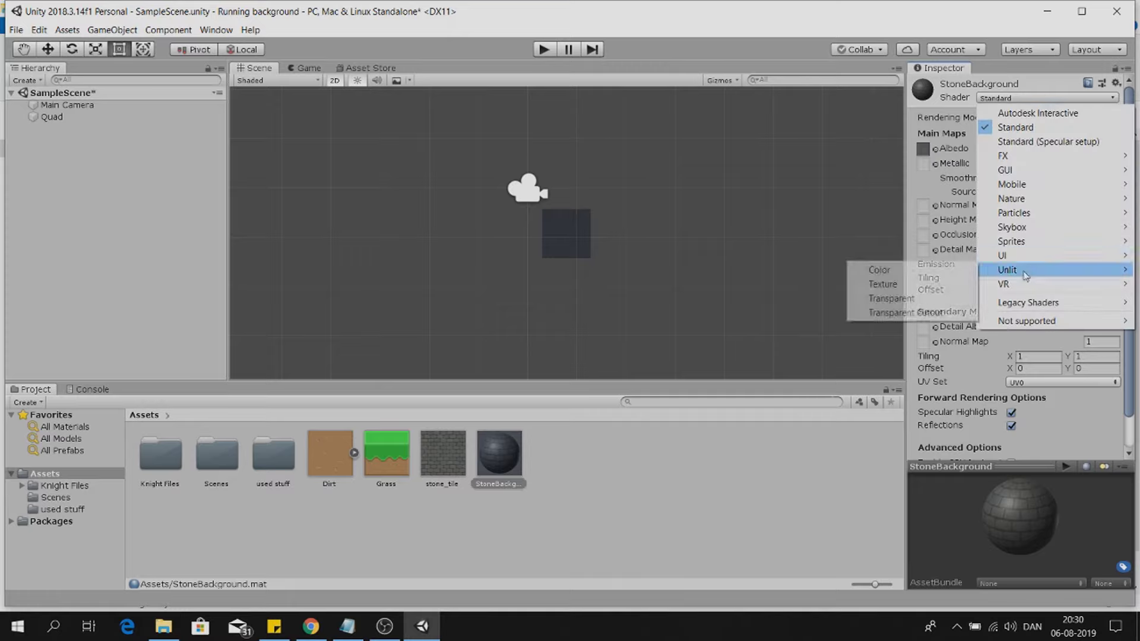
{"action": "left_click", "coordinate": [926, 284]}
Apply the StoneBackground material to the quad in the scene.
{"action": "left_click_drag", "start_coordinate": [492, 472], "coordinate": [563, 247]}
{"action": "scroll", "coordinate": [604, 231], "scroll_direction": "down", "scroll_amount": 4}
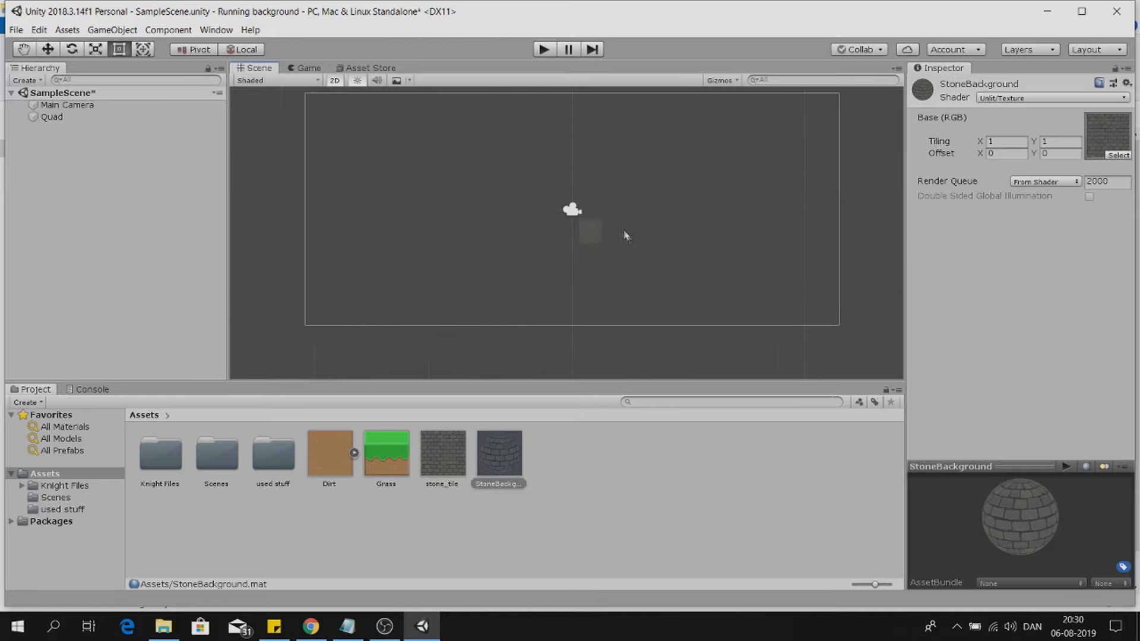
{"action": "scroll", "coordinate": [612, 237], "scroll_direction": "up", "scroll_amount": 1}
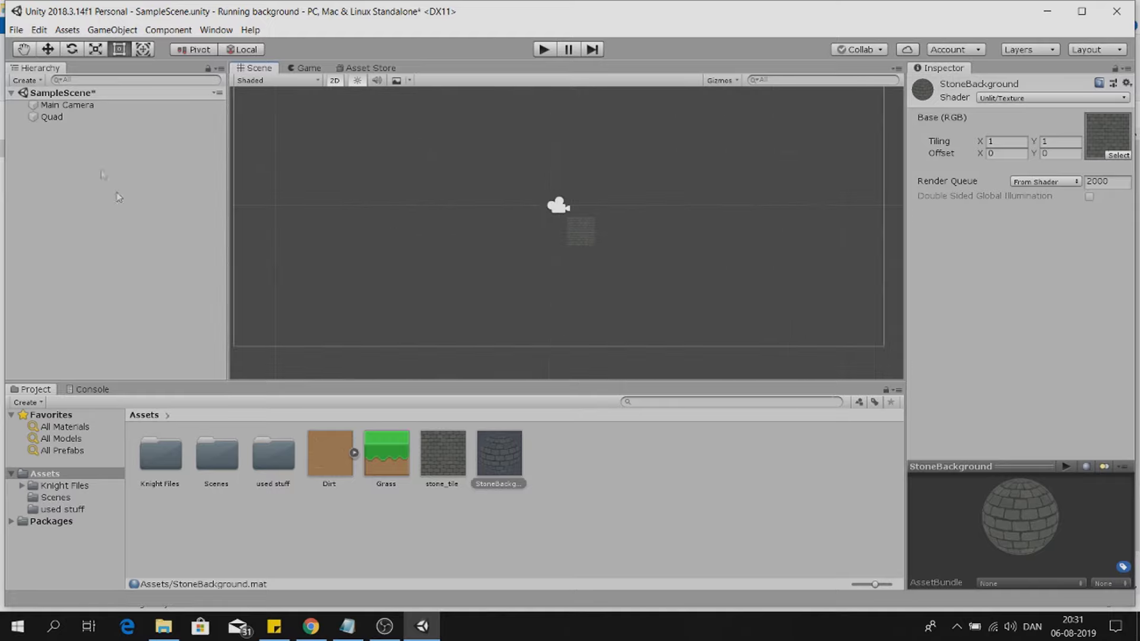
Scale the quad to 30 on X and 30 on Y so it covers the camera frame.
{"action": "left_click", "coordinate": [52, 117]}
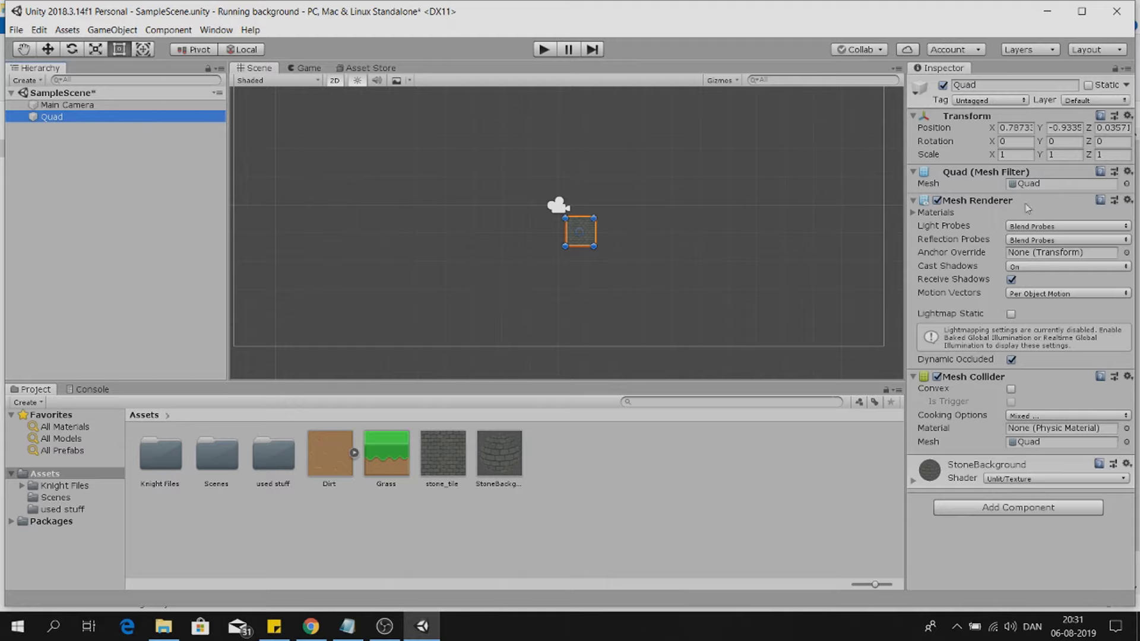
{"action": "left_click", "coordinate": [1017, 155]}
{"action": "type", "text": "30"}
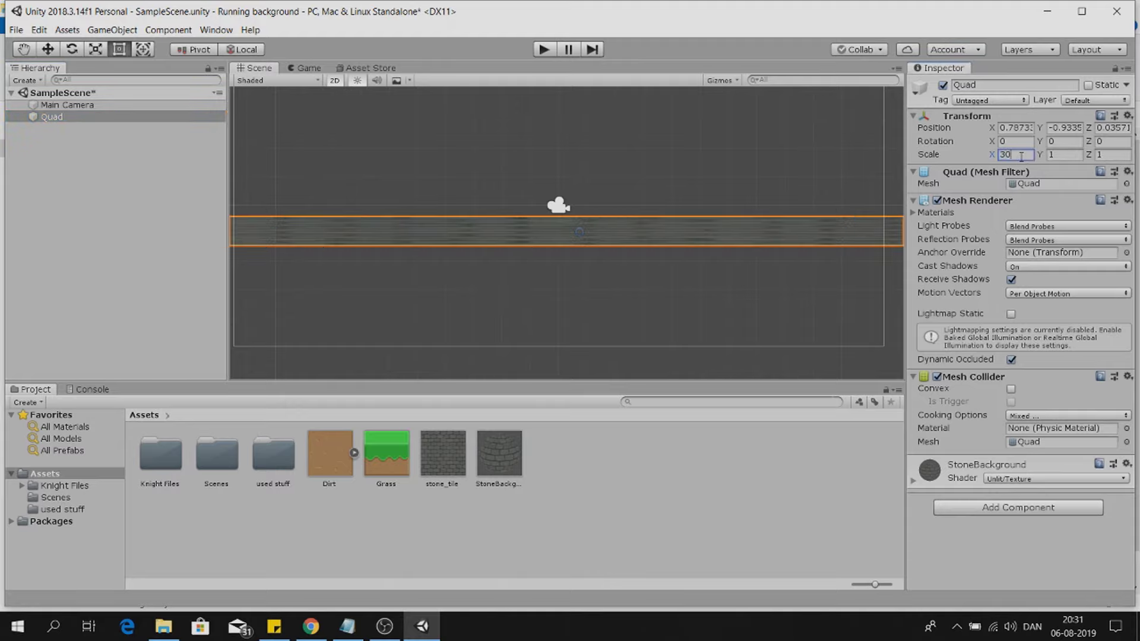
{"action": "key", "text": "Tab"}
{"action": "type", "text": "30"}
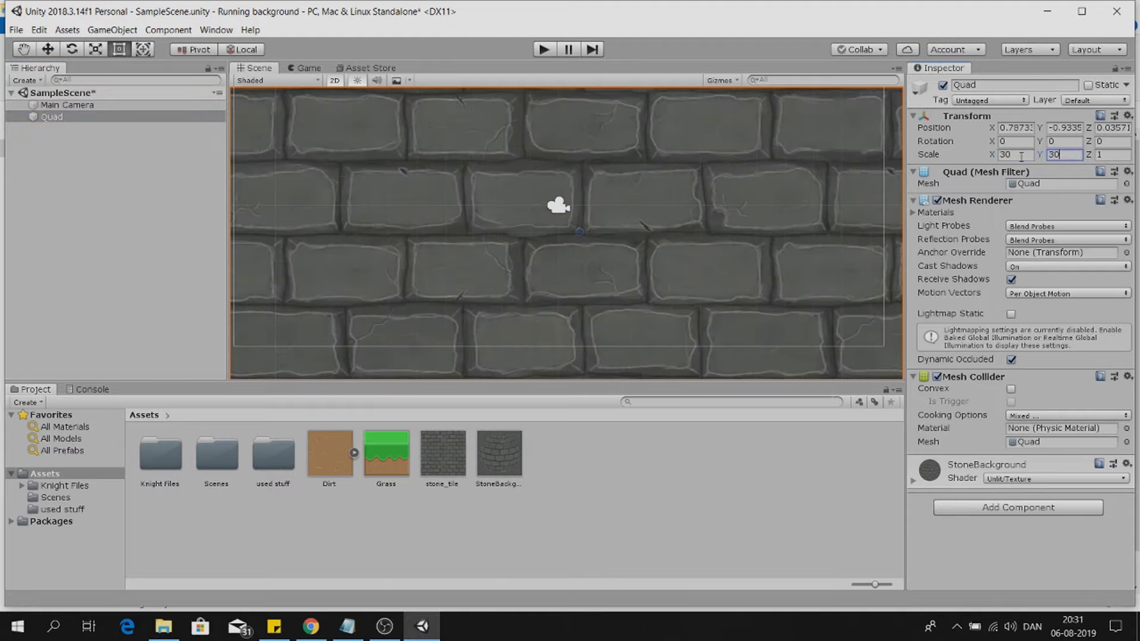
{"action": "scroll", "coordinate": [605, 240], "scroll_direction": "down", "scroll_amount": 6}
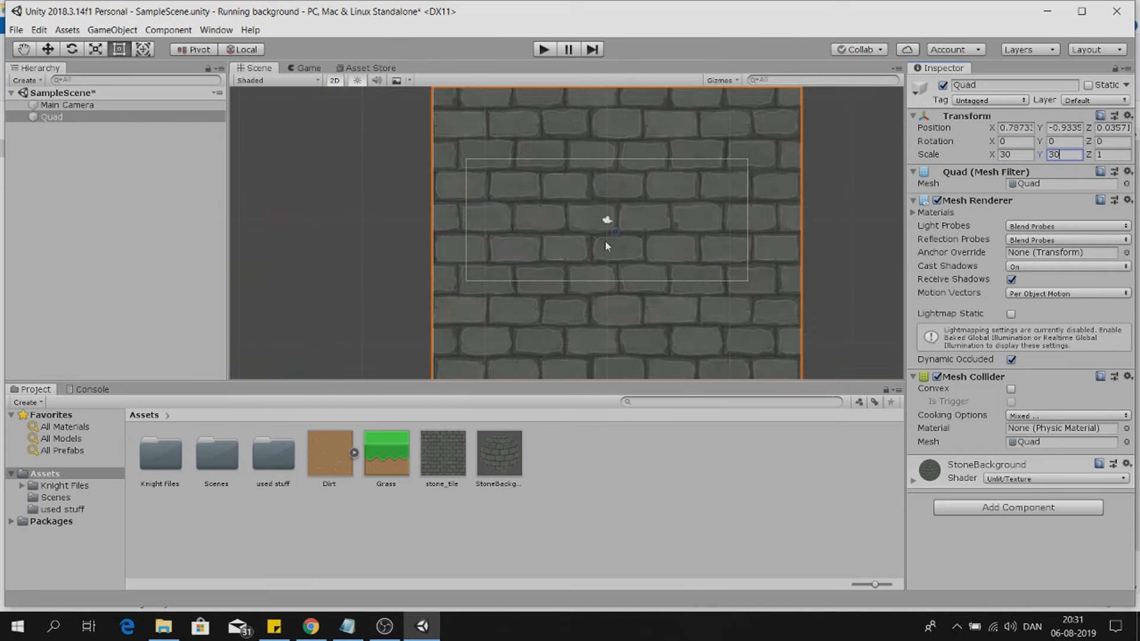
{"action": "scroll", "coordinate": [641, 236], "scroll_direction": "up", "scroll_amount": 5}
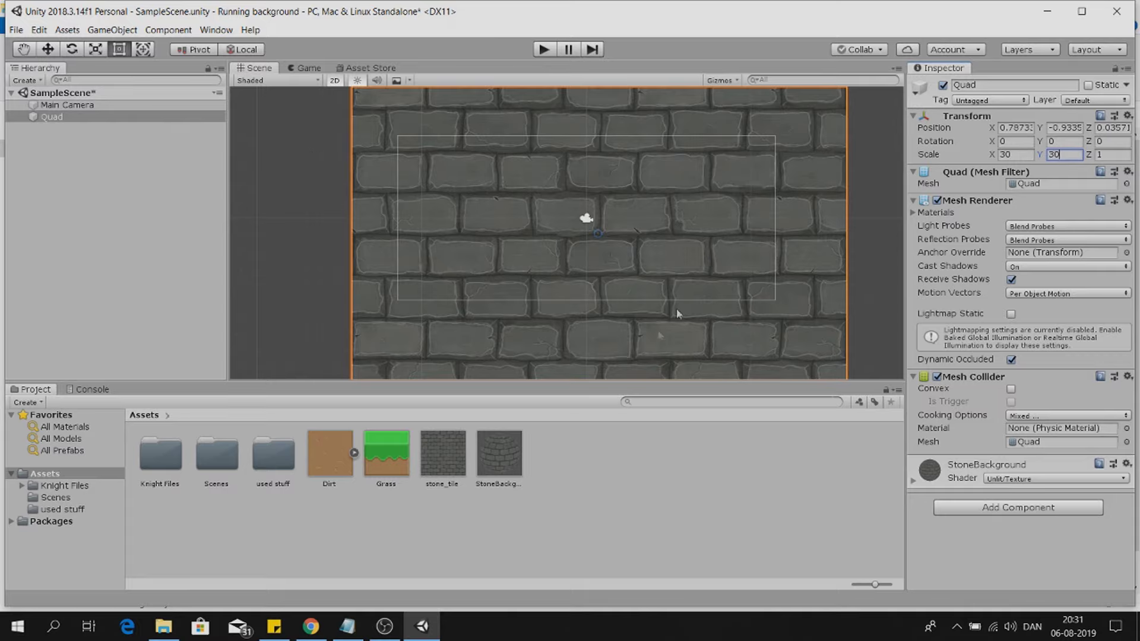
Set the StoneBackground material's texture tiling to 30 on X and 30 on Y.
{"action": "left_click", "coordinate": [493, 458]}
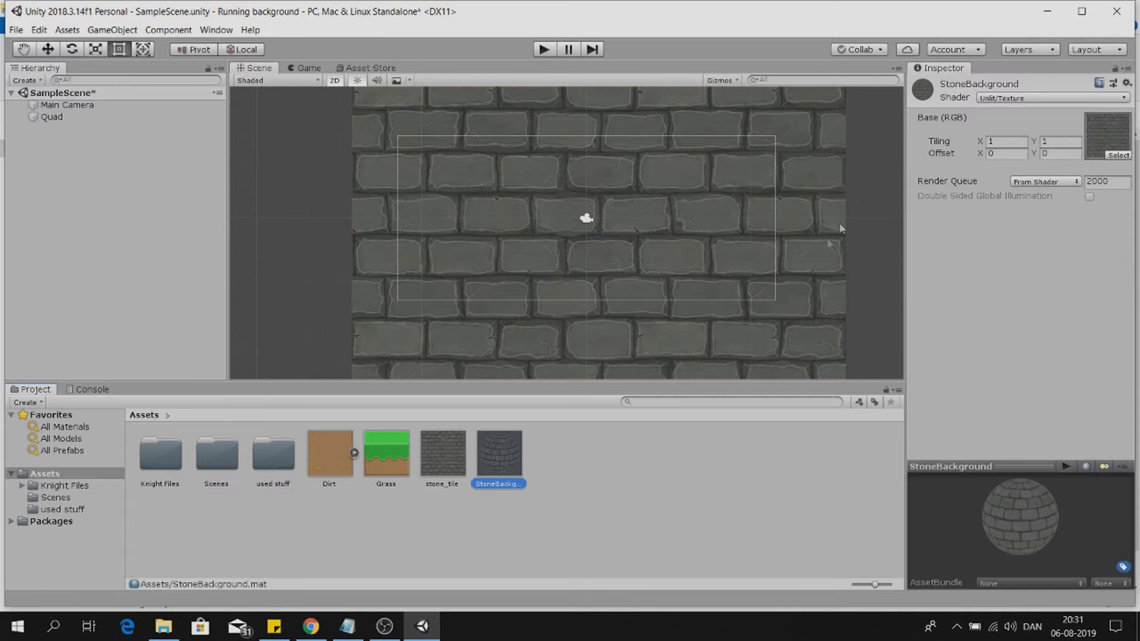
{"action": "left_click", "coordinate": [444, 451]}
{"action": "left_click", "coordinate": [60, 117]}
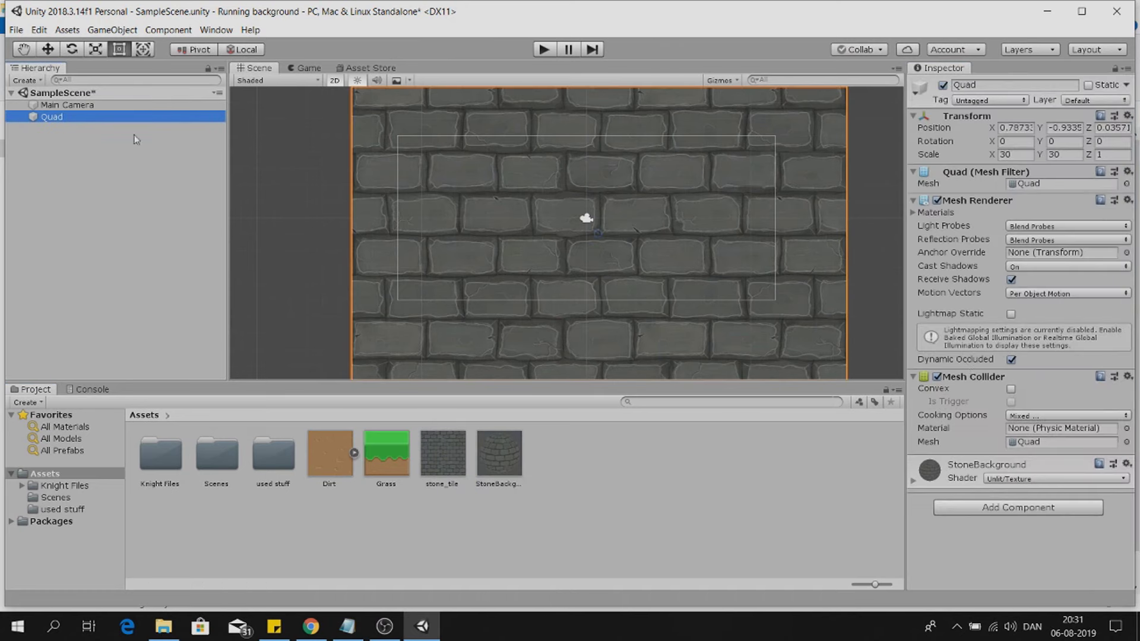
{"action": "scroll", "coordinate": [986, 445], "scroll_direction": "down", "scroll_amount": 3}
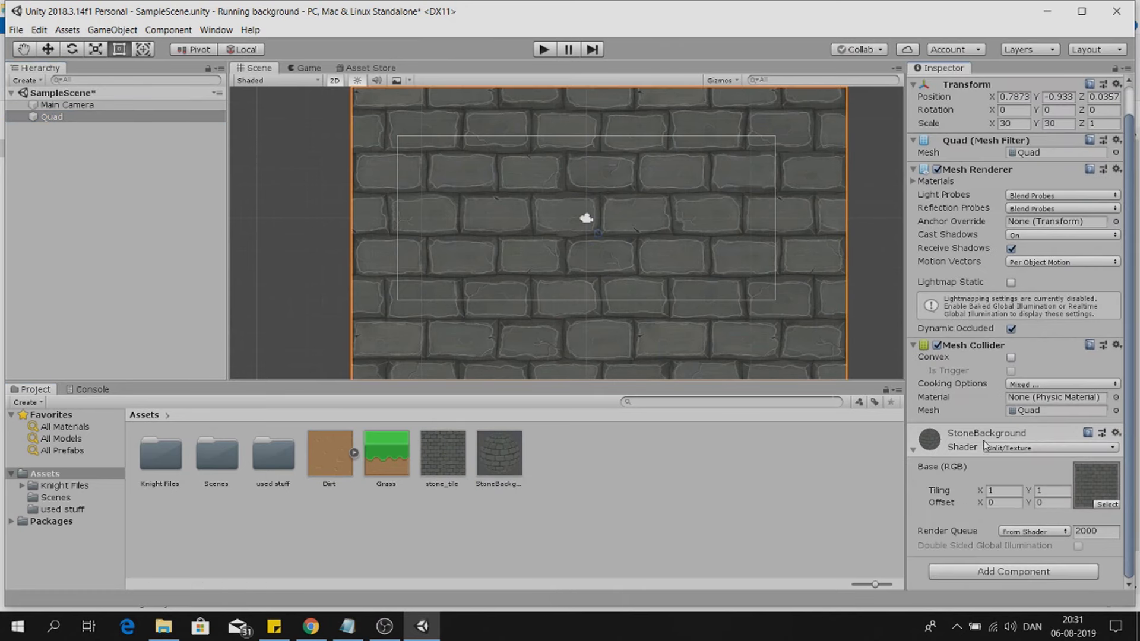
{"action": "left_click", "coordinate": [1000, 491]}
{"action": "type", "text": "30"}
{"action": "key", "text": "Tab"}
{"action": "type", "text": "30"}
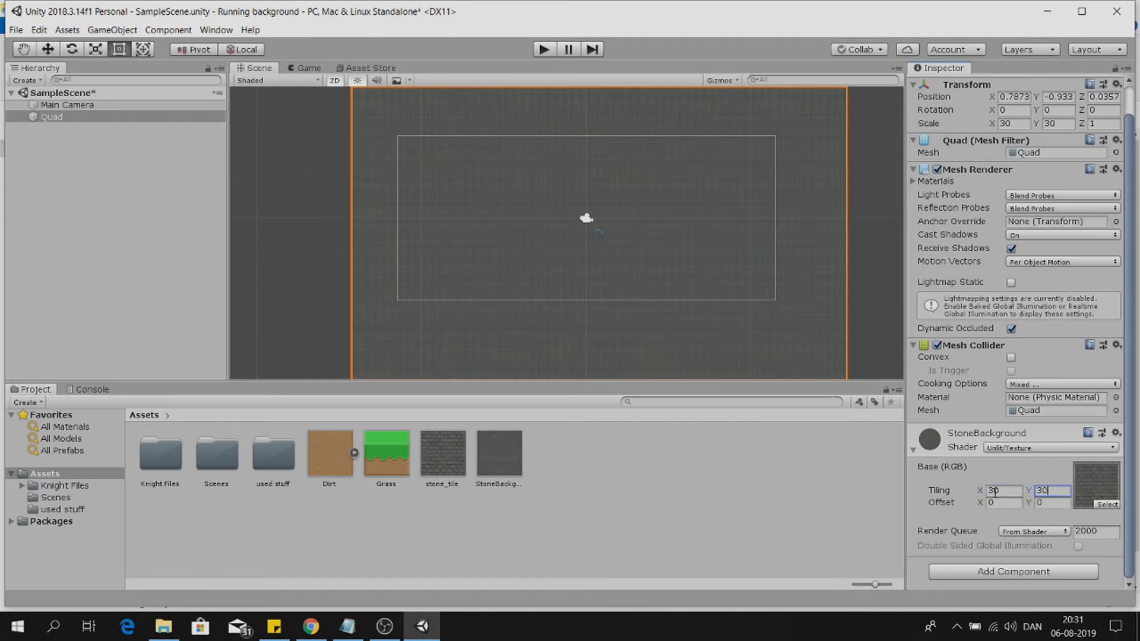
Preview the tiled stone background in the Game view, return to the Scene view and compare the tiling with the quad's scale.
{"action": "left_click", "coordinate": [305, 69]}
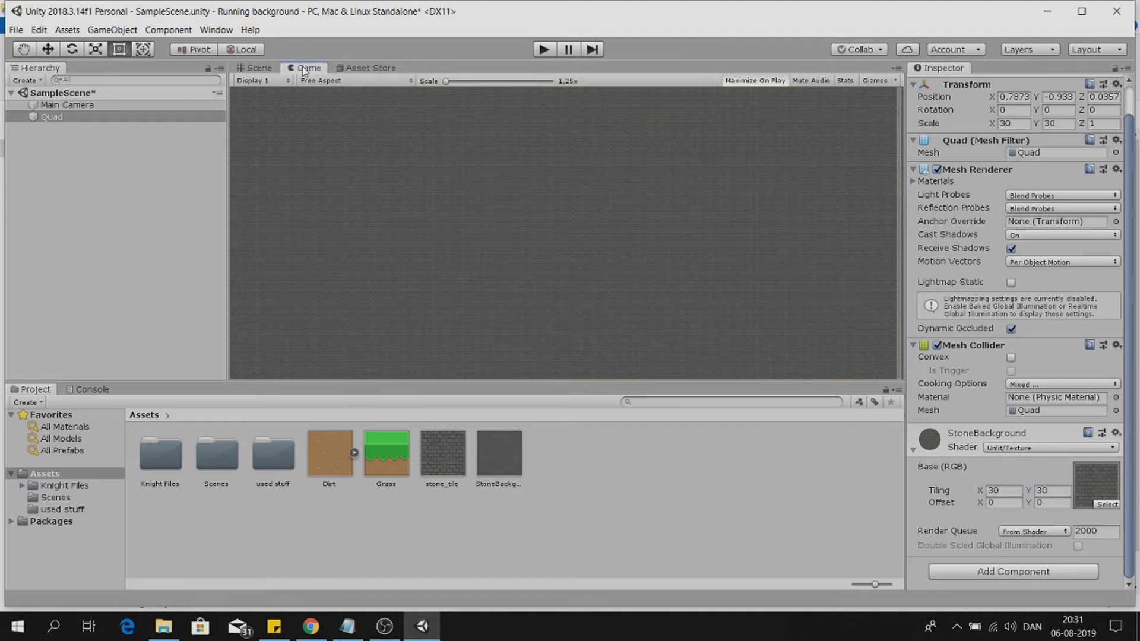
{"action": "left_click", "coordinate": [266, 69]}
{"action": "left_click", "coordinate": [1056, 492]}
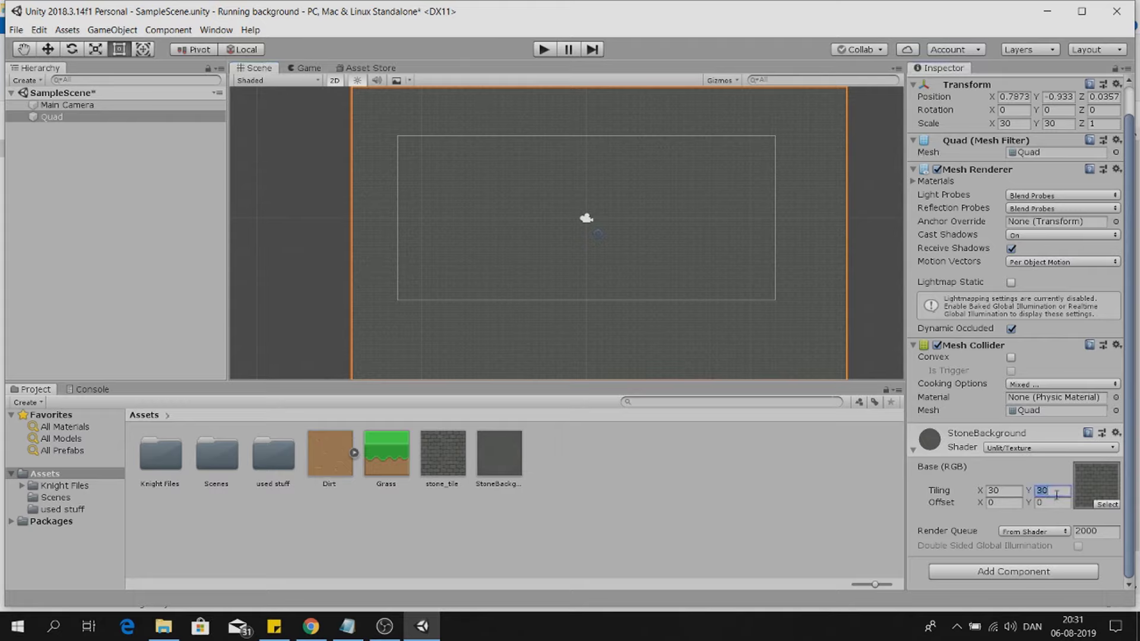
{"action": "left_click", "coordinate": [1066, 125]}
Reset the StoneBackground texture tiling on the quad to 1 on X and 1 on Y.
{"action": "left_click", "coordinate": [514, 459]}
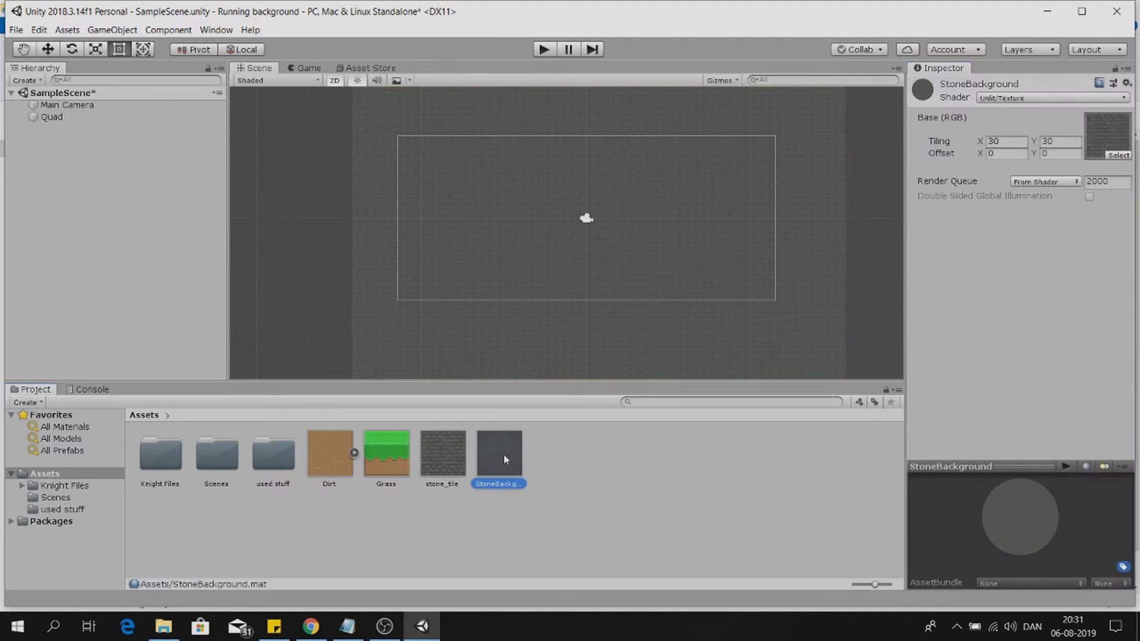
{"action": "left_click", "coordinate": [91, 117]}
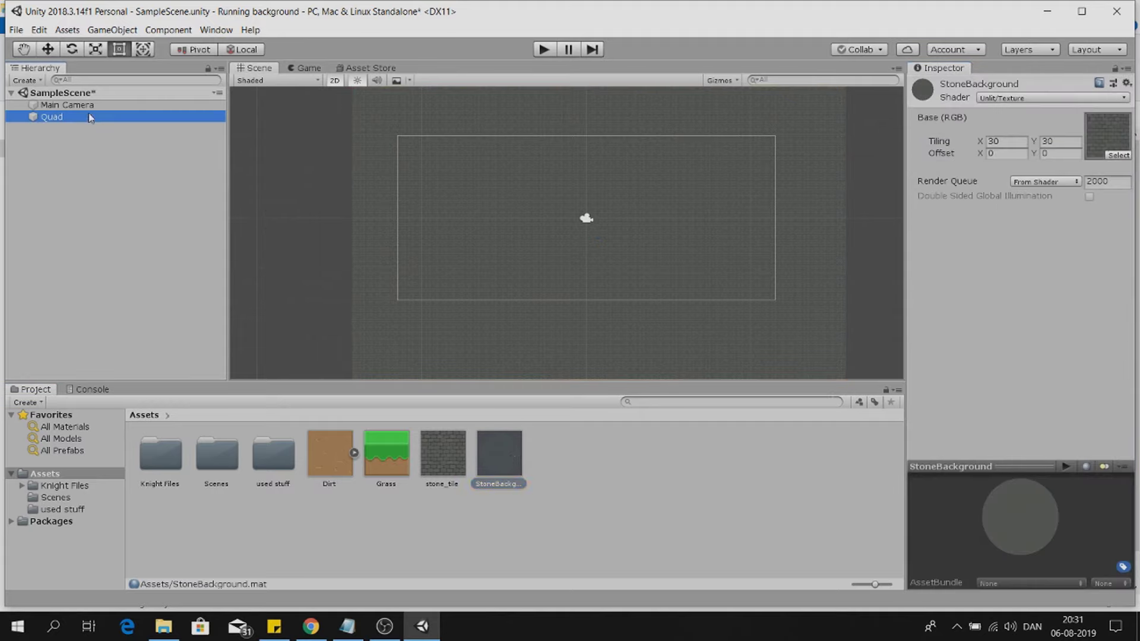
{"action": "left_click", "coordinate": [1017, 522]}
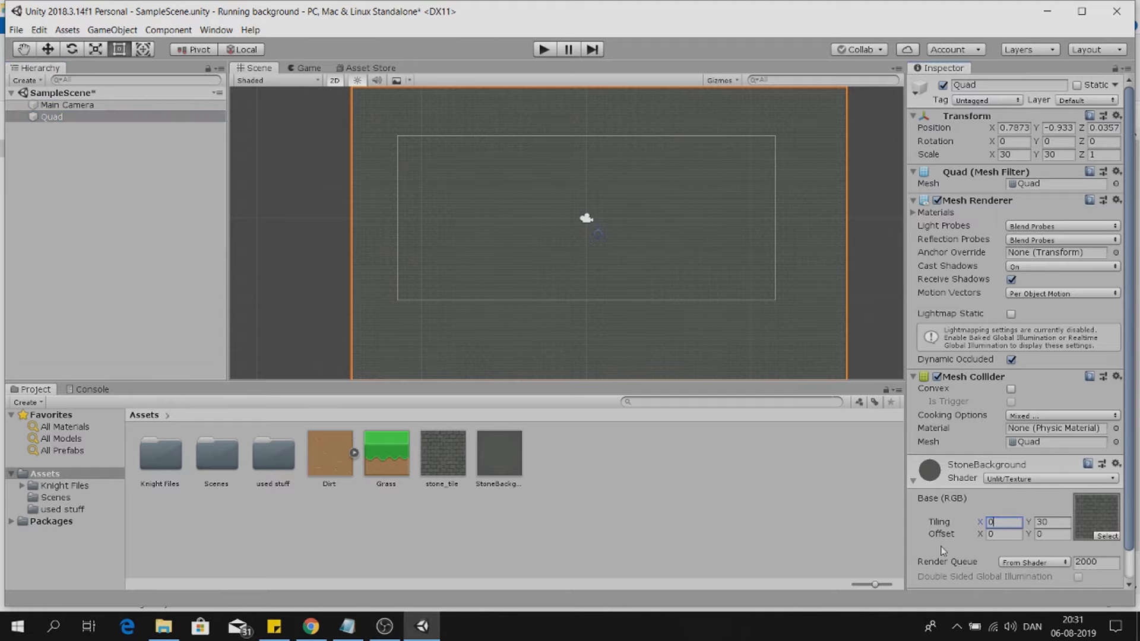
{"action": "type", "text": "1"}
{"action": "key", "text": "Tab"}
{"action": "type", "text": "1"}
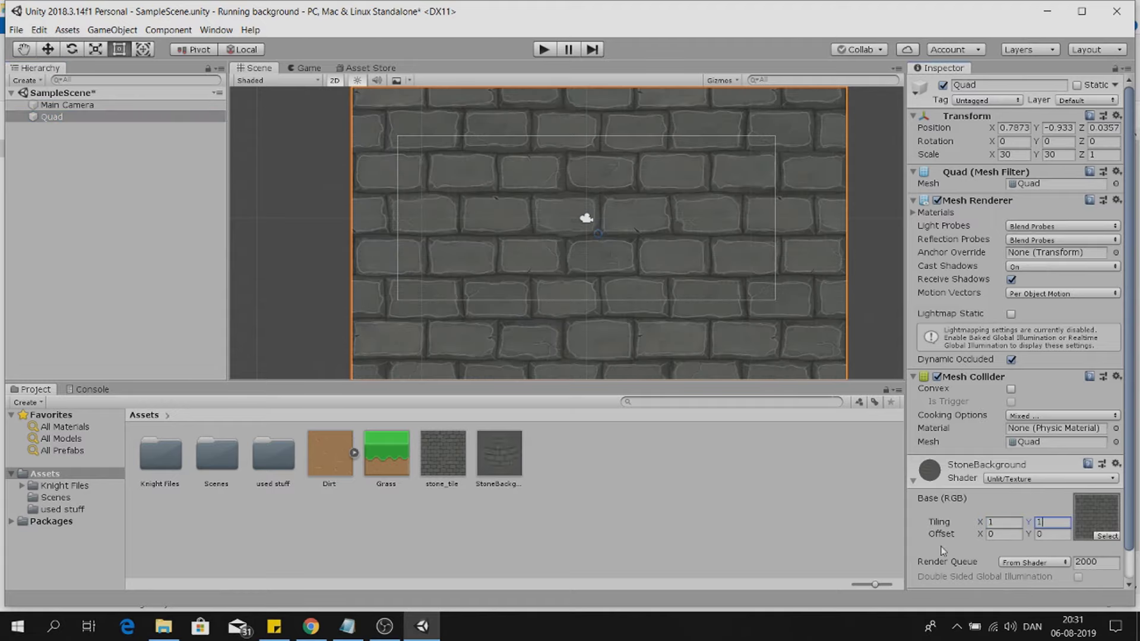
Set the quad's StoneBackground texture tiling to 10 on X and 10 on Y.
{"action": "left_click", "coordinate": [1003, 523]}
{"action": "type", "text": "10"}
{"action": "key", "text": "Tab"}
{"action": "type", "text": "10"}
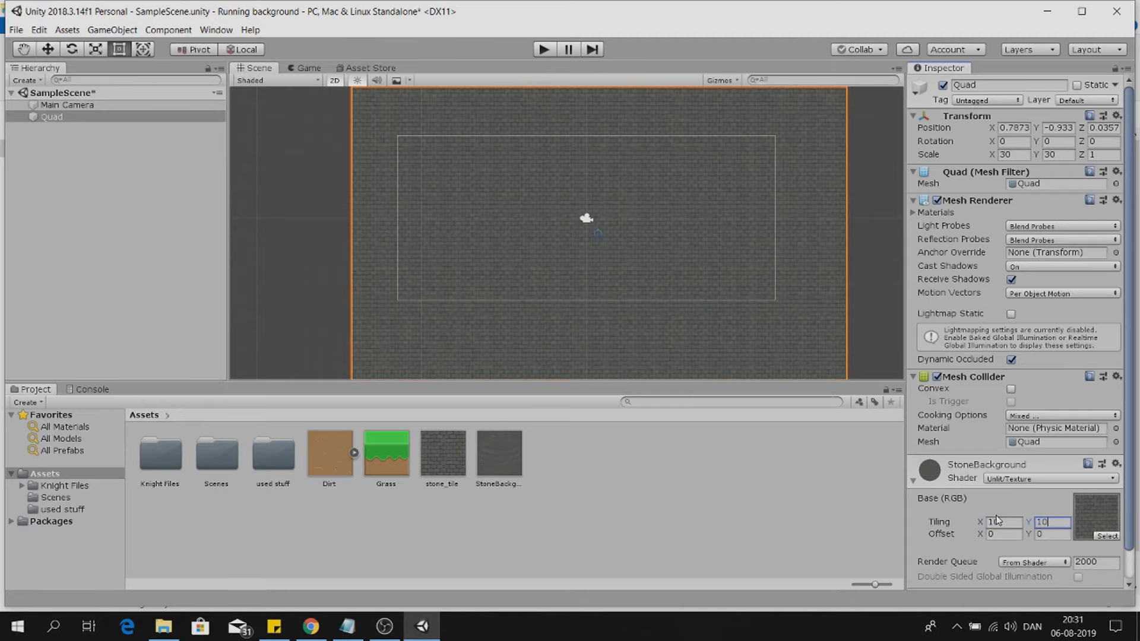
Inspect the StoneBackground material and the Main Camera, previewing the tiled background in the Game view and returning to the Scene view.
{"action": "left_click", "coordinate": [500, 456]}
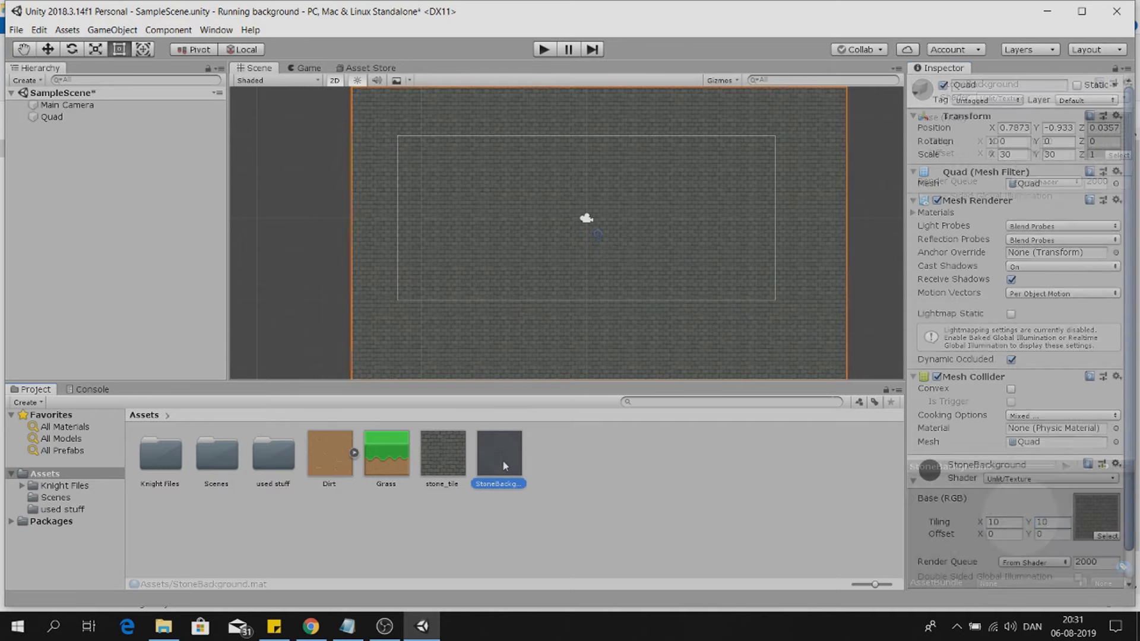
{"action": "left_click", "coordinate": [309, 69]}
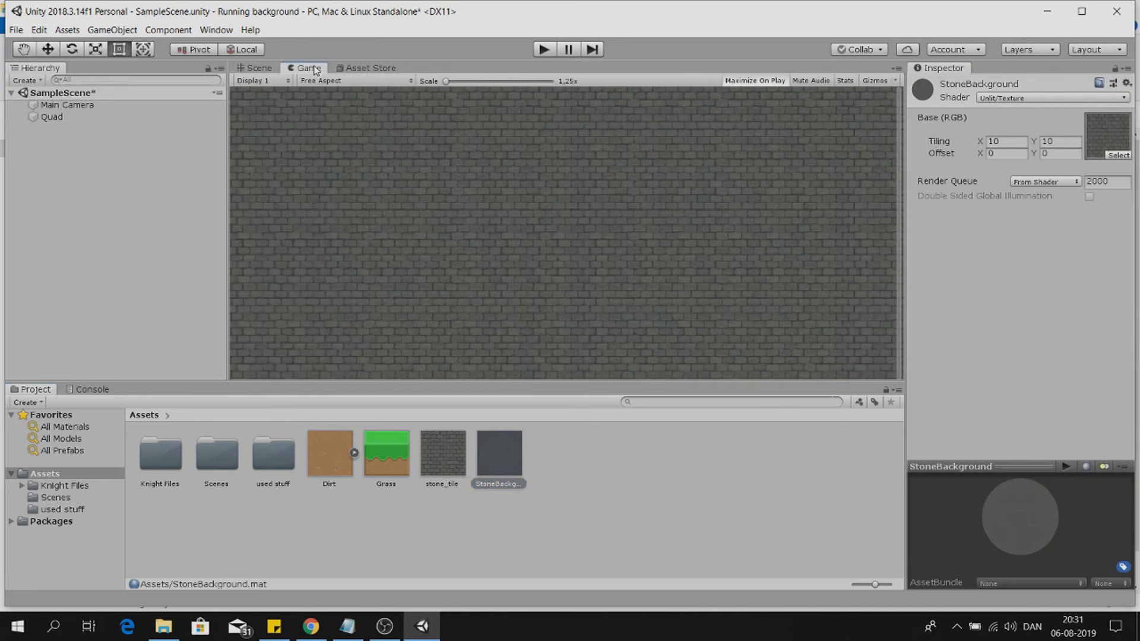
{"action": "left_click", "coordinate": [257, 68]}
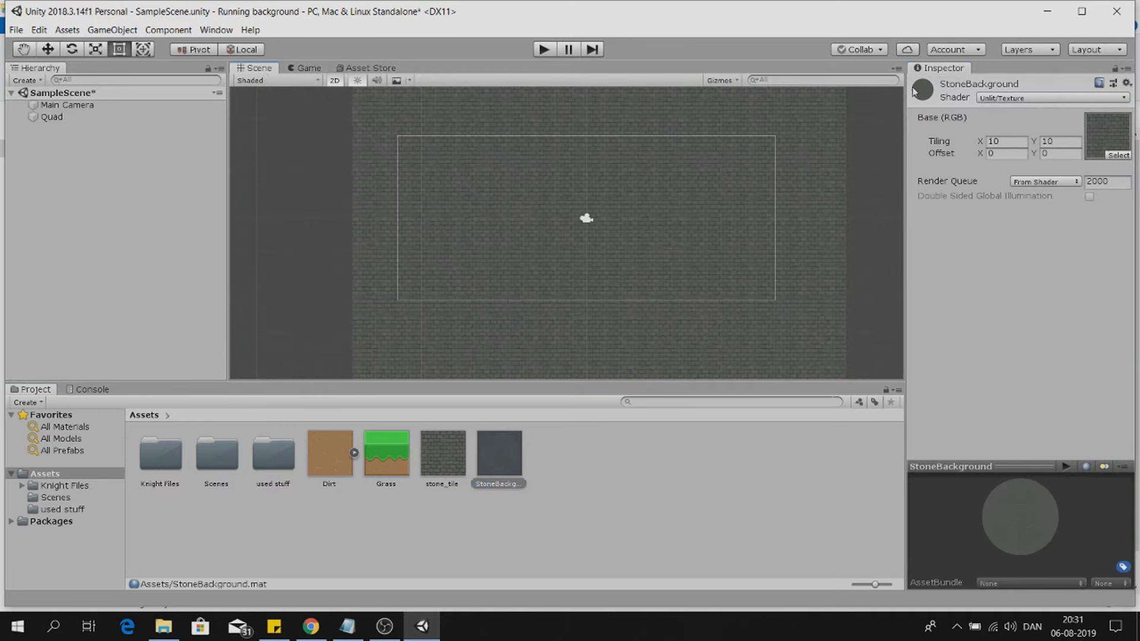
{"action": "left_click", "coordinate": [102, 107]}
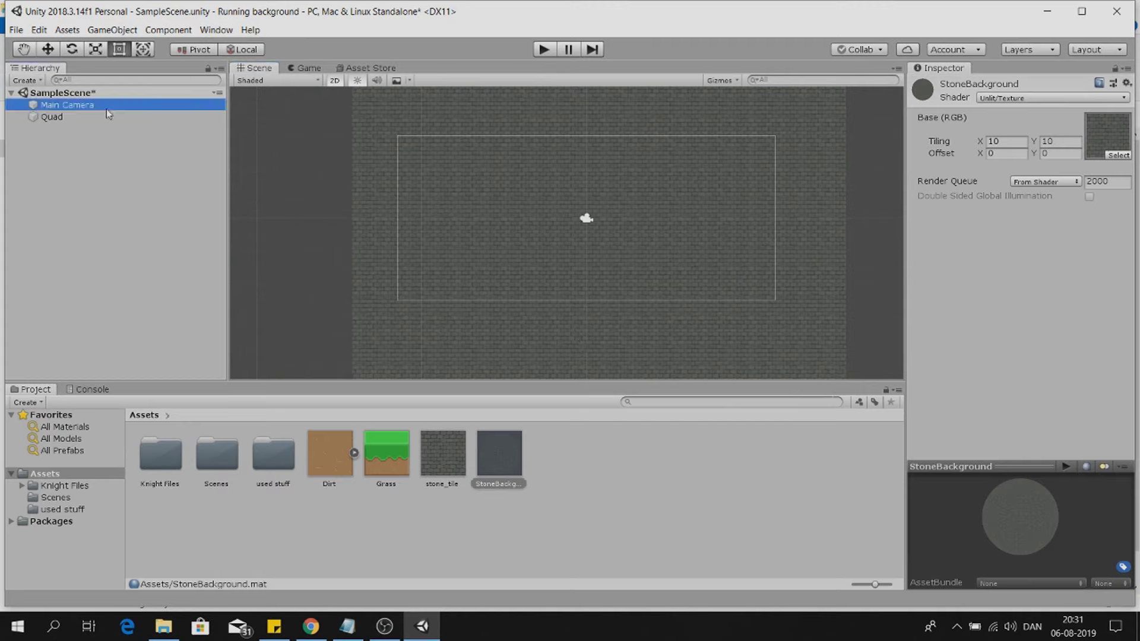
{"action": "left_click", "coordinate": [305, 68]}
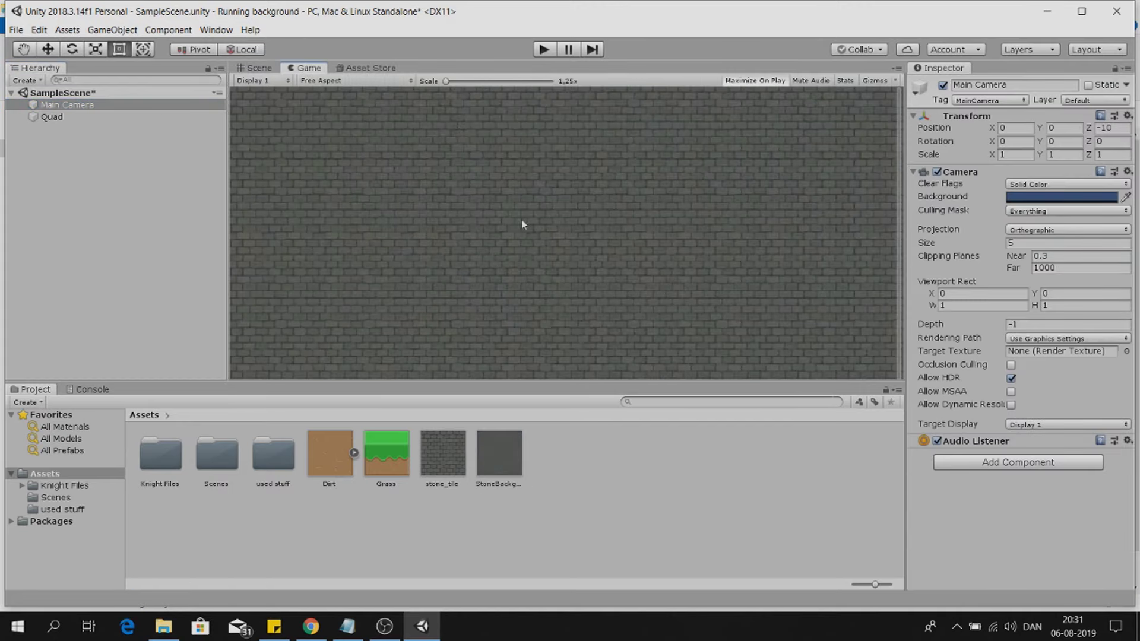
{"action": "left_click", "coordinate": [249, 68]}
Try shifting the StoneBackground texture's X offset on the quad to about 2.19, and reset it to 0.
{"action": "left_click", "coordinate": [146, 118]}
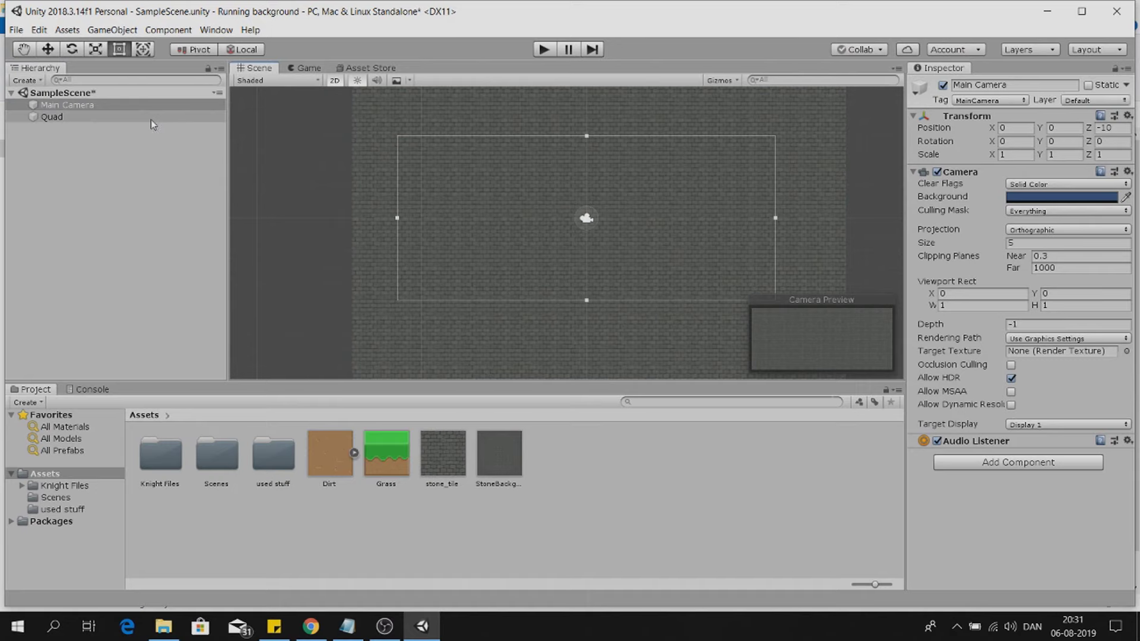
{"action": "left_click_drag", "start_coordinate": [953, 538], "coordinate": [1025, 534]}
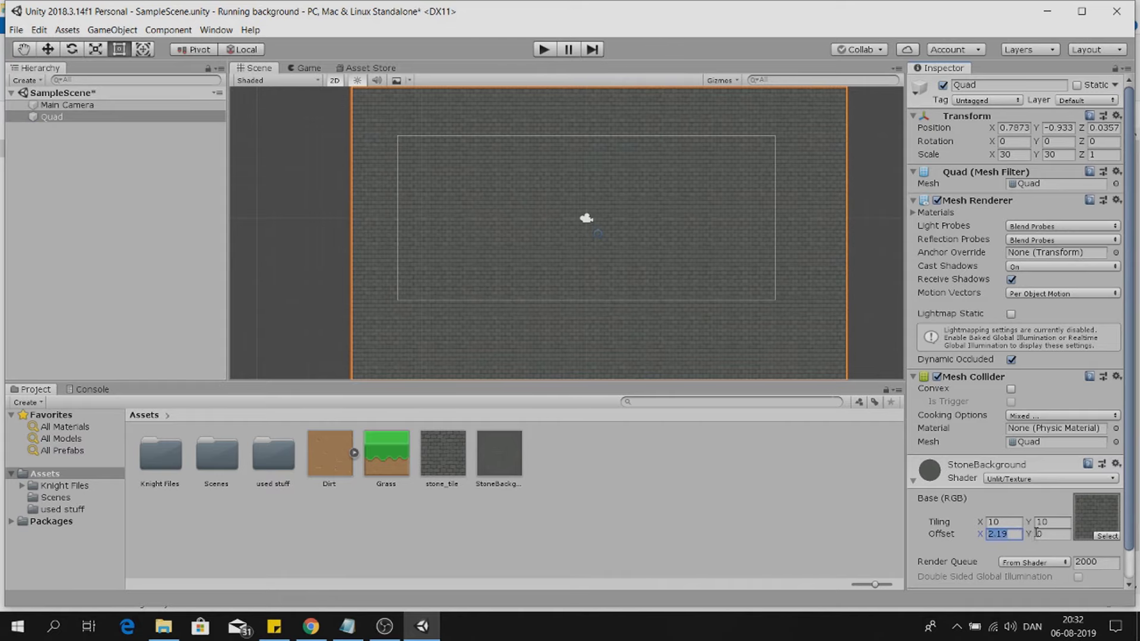
{"action": "type", "text": "0"}
Create a C# script named Background in the Assets folder.
{"action": "right_click", "coordinate": [607, 455]}
{"action": "mouse_move", "coordinate": [736, 153]}
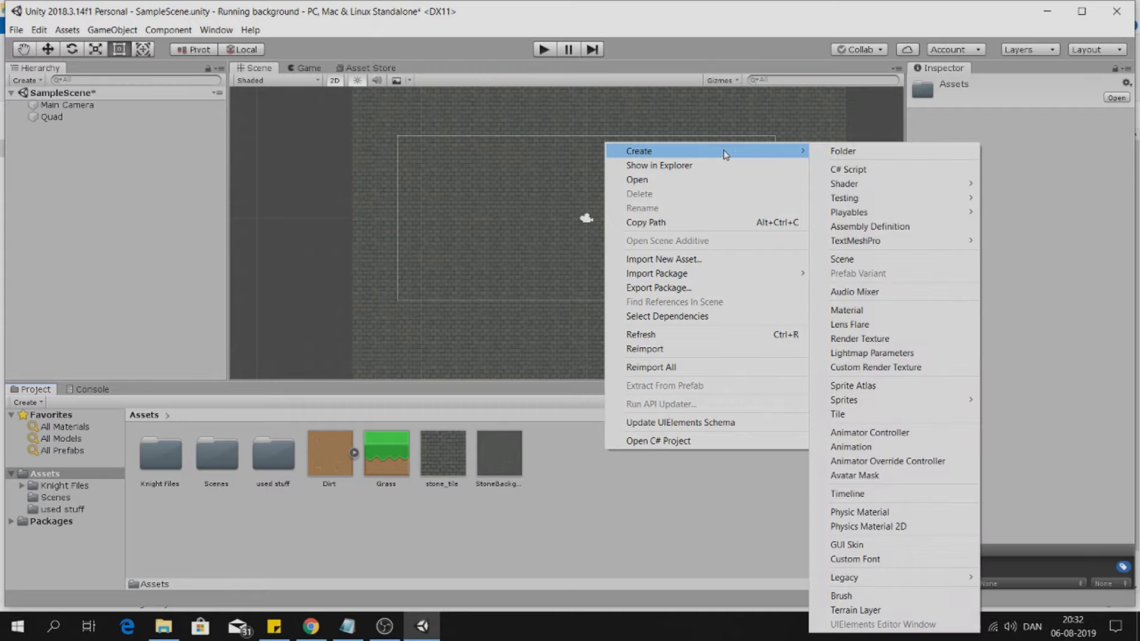
{"action": "left_click", "coordinate": [855, 170]}
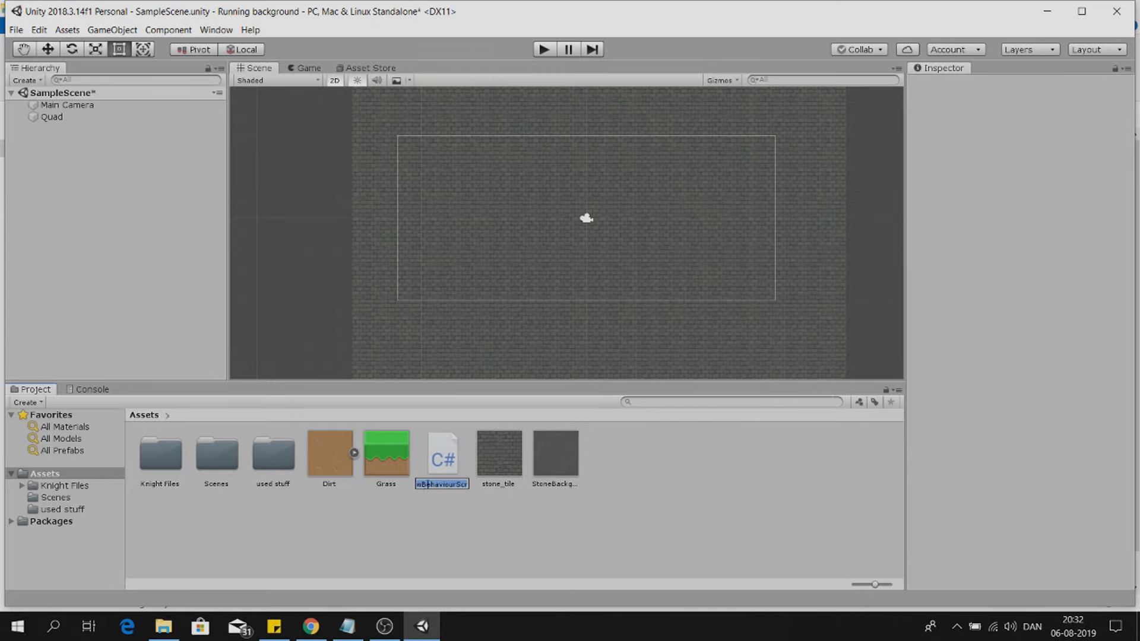
{"action": "type", "text": "Background"}
{"action": "key", "text": "Return"}
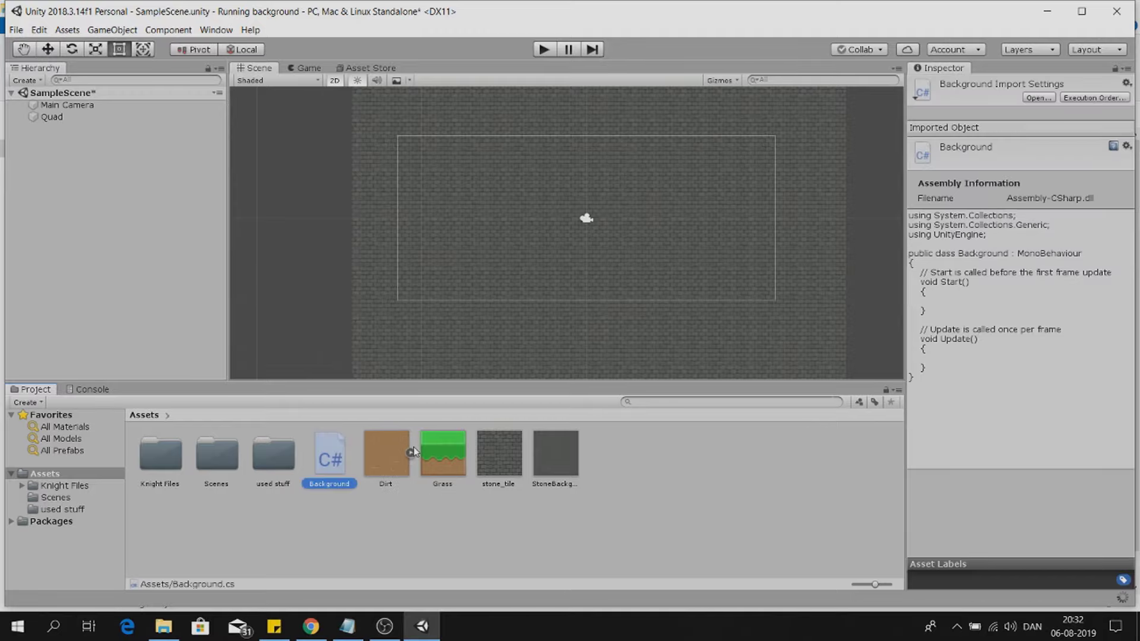
Open the Background script in Visual Studio and enter a Material field named material at the start of the class.
{"action": "double_click", "coordinate": [329, 462]}
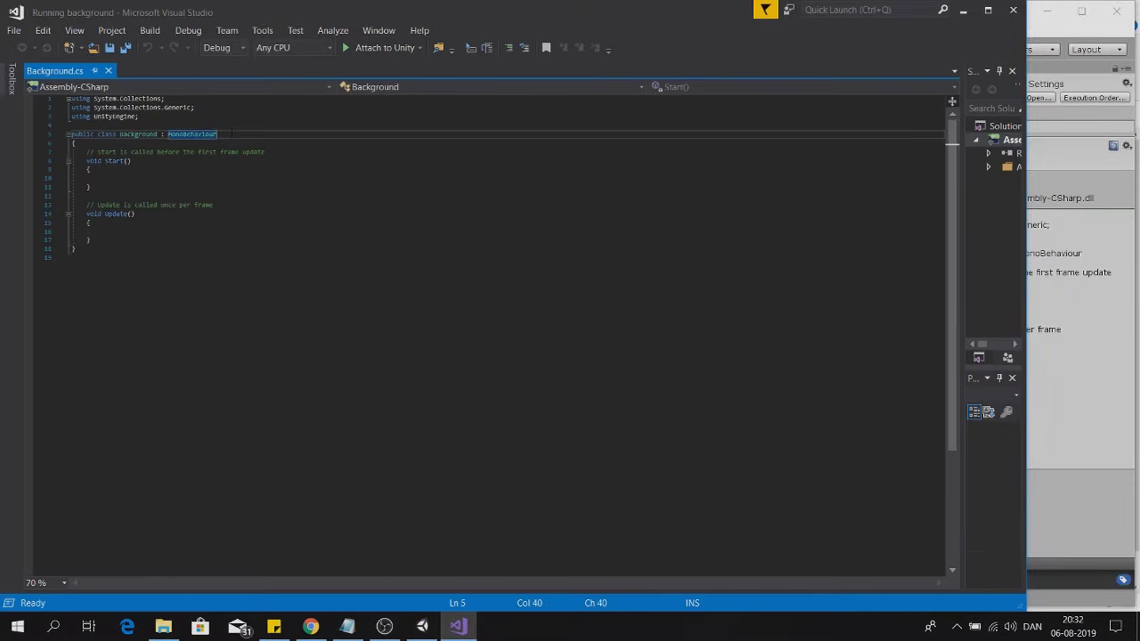
{"action": "key", "text": "Down"}
{"action": "key", "text": "Return"}
{"action": "key", "text": "Return"}
{"action": "type", "text": "Mat"}
{"action": "key", "text": "Down"}
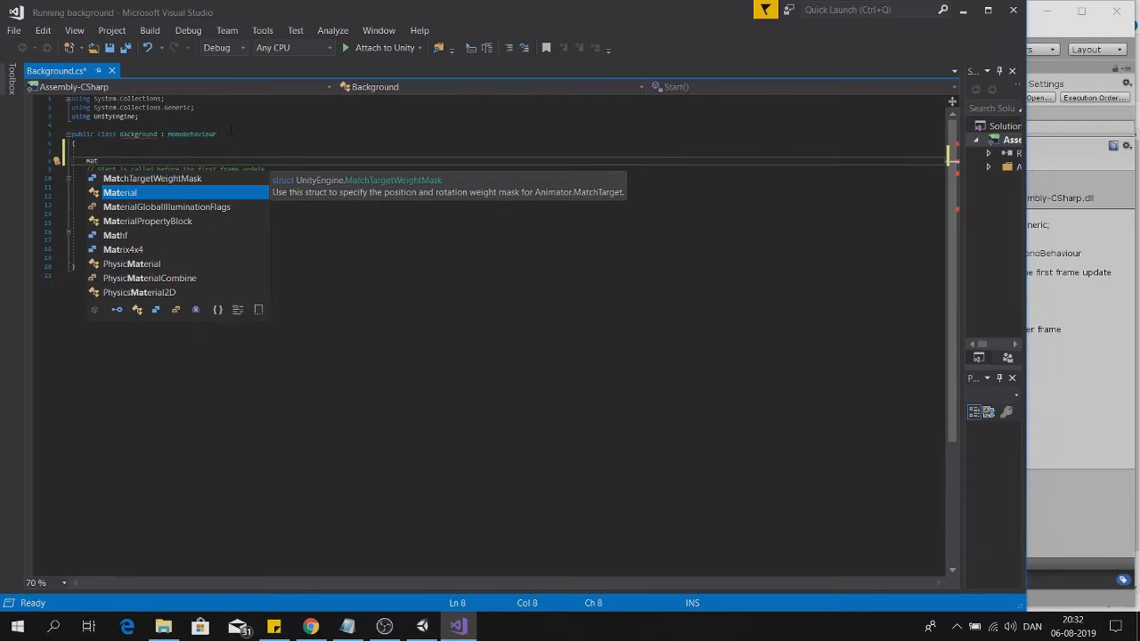
{"action": "key", "text": "Tab"}
{"action": "type", "text": "mater"}
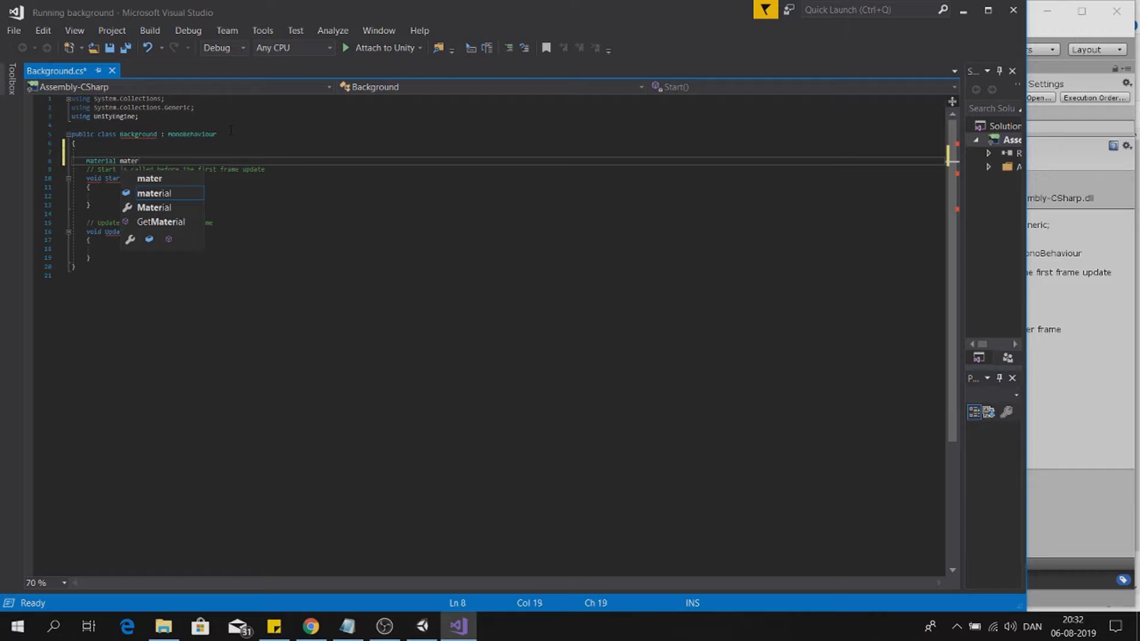
{"action": "key", "text": "Tab"}
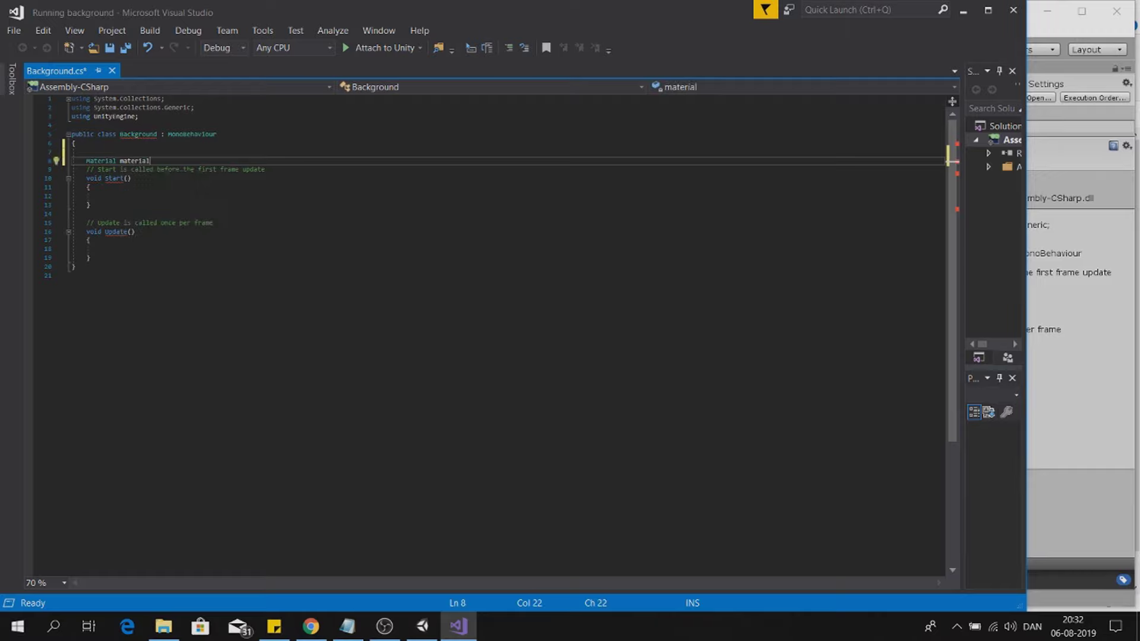
Close Visual Studio without saving the changes and delete the Background script from the Unity project's Assets folder.
{"action": "left_click", "coordinate": [1012, 11]}
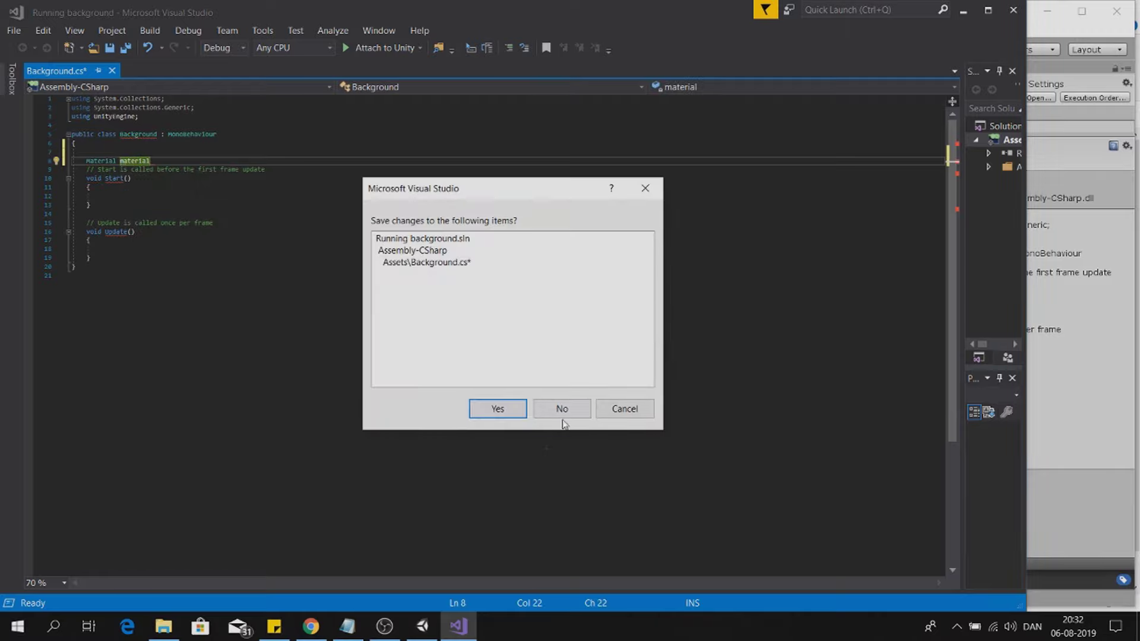
{"action": "left_click", "coordinate": [574, 408]}
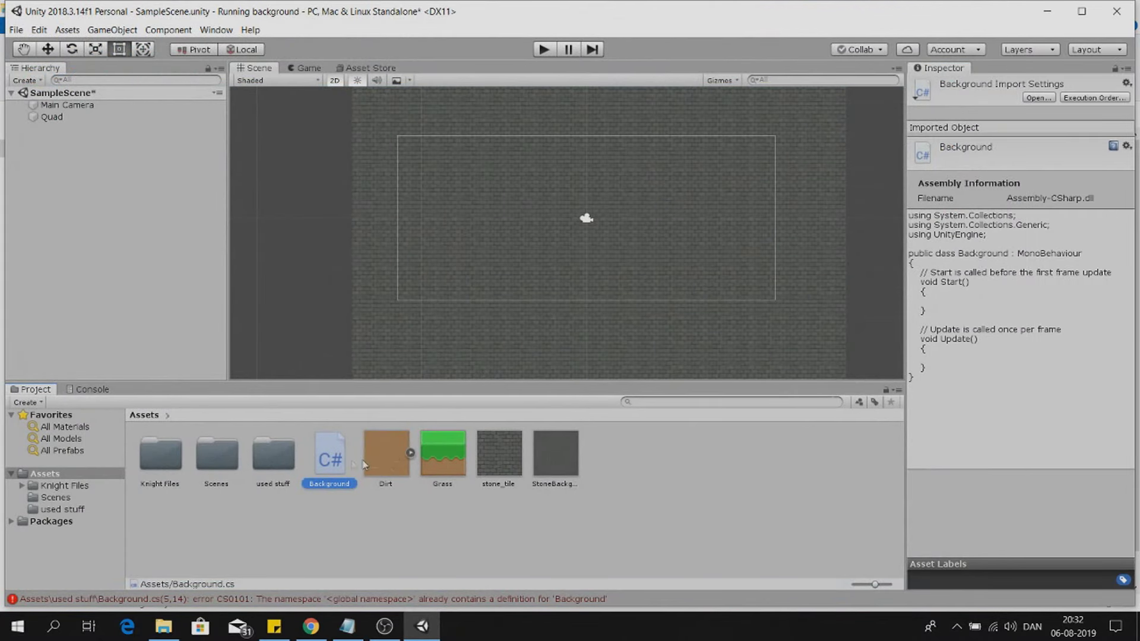
{"action": "key", "text": "Delete"}
{"action": "key", "text": "Return"}
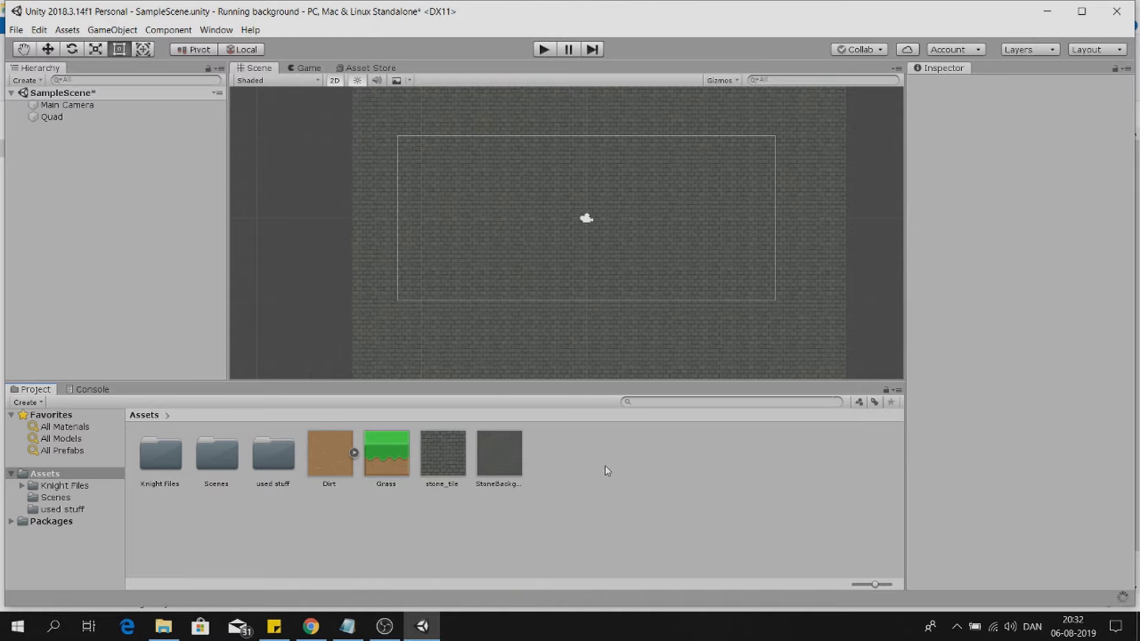
Create a C# script named MovingBackground in the Assets folder.
{"action": "right_click", "coordinate": [563, 472]}
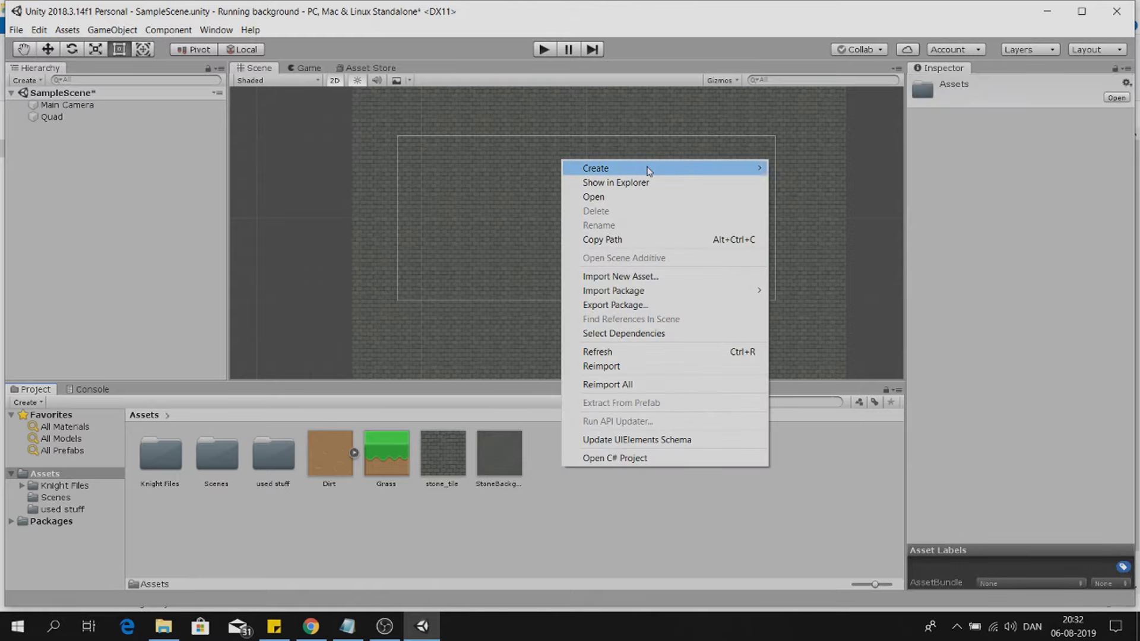
{"action": "mouse_move", "coordinate": [651, 168]}
{"action": "left_click", "coordinate": [814, 176]}
{"action": "type", "text": "Mo"}
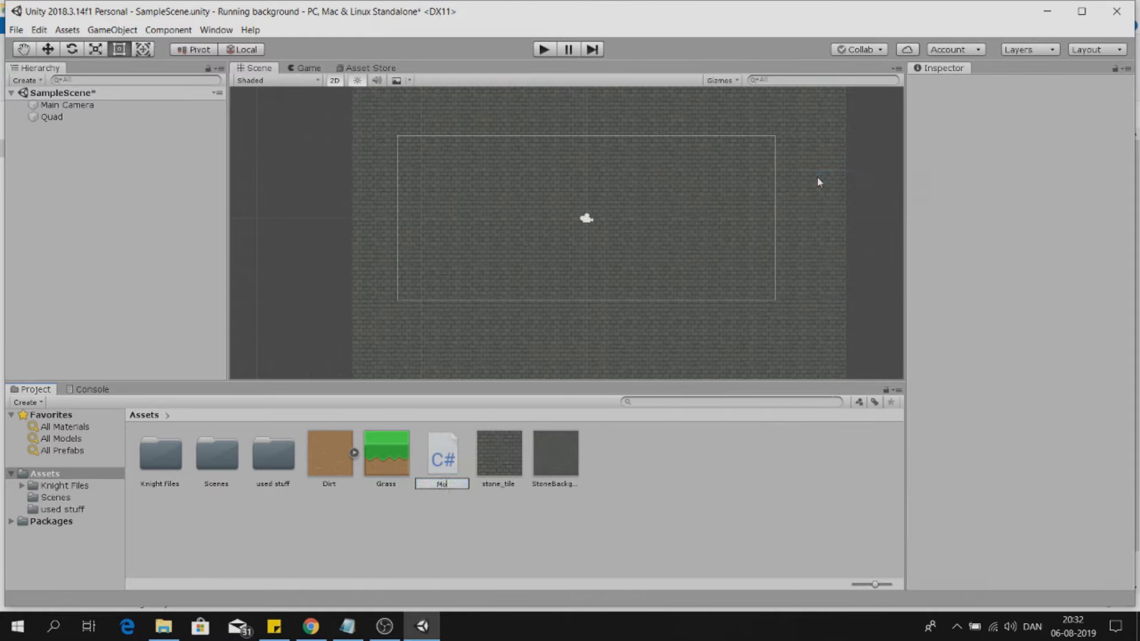
{"action": "type", "text": "vingBackground"}
Open the MovingBackground script in Visual Studio and declare the fields Material material and Vector2 offset at the start of the class.
{"action": "double_click", "coordinate": [455, 457]}
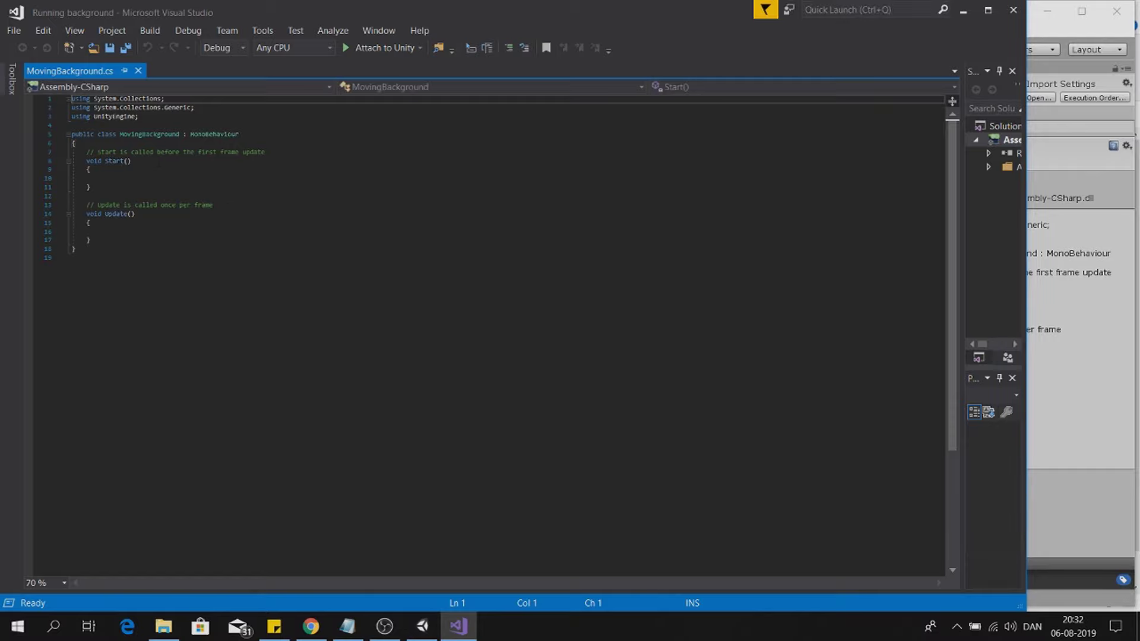
{"action": "key", "text": "Return"}
{"action": "key", "text": "Return"}
{"action": "type", "text": "Mater"}
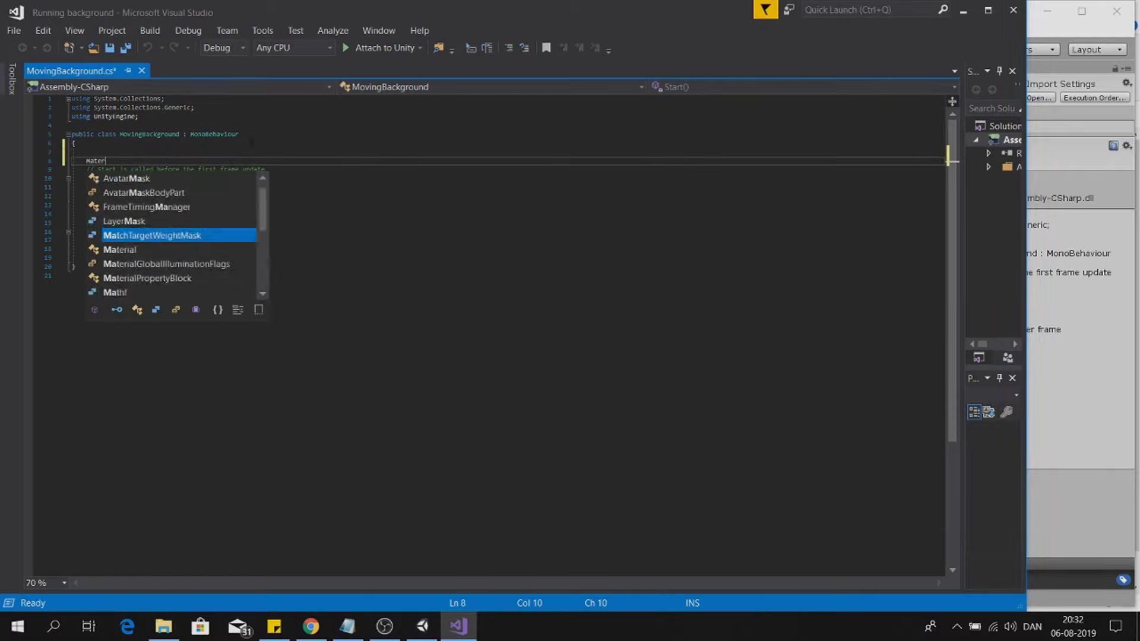
{"action": "type", "text": "ial material;"}
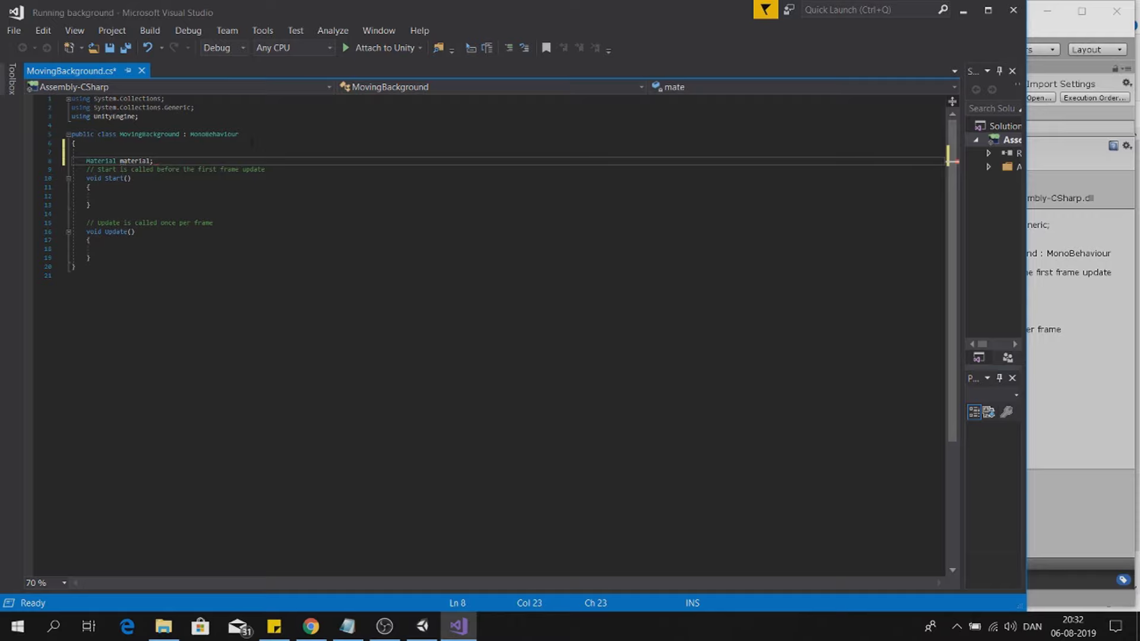
{"action": "key", "text": "Return"}
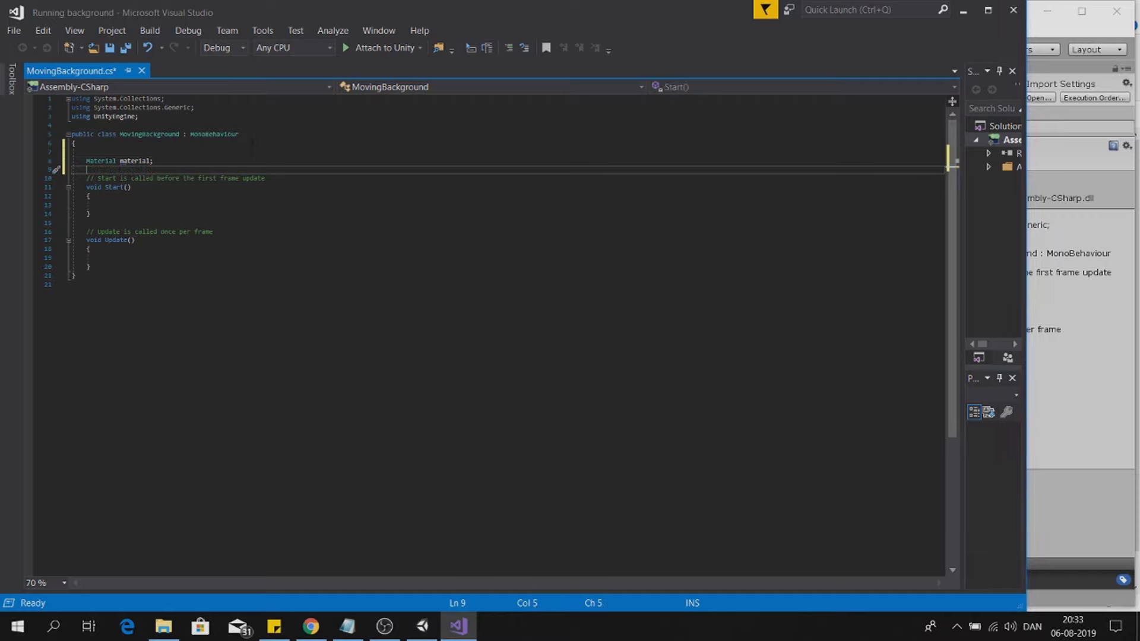
{"action": "type", "text": "vector2 offset;"}
Declare the public float fields xSpeed and ySpeed on separate lines below the offset field, and save the script.
{"action": "key", "text": "Return"}
{"action": "key", "text": "Return"}
{"action": "type", "text": "public float "}
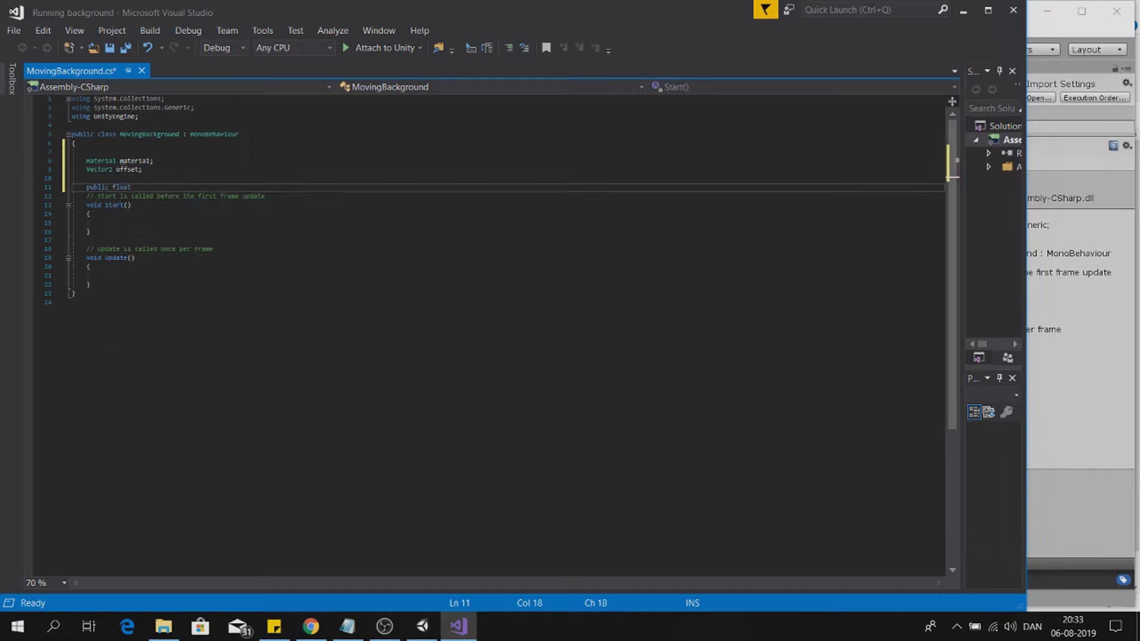
{"action": "type", "text": "xSpeed,"}
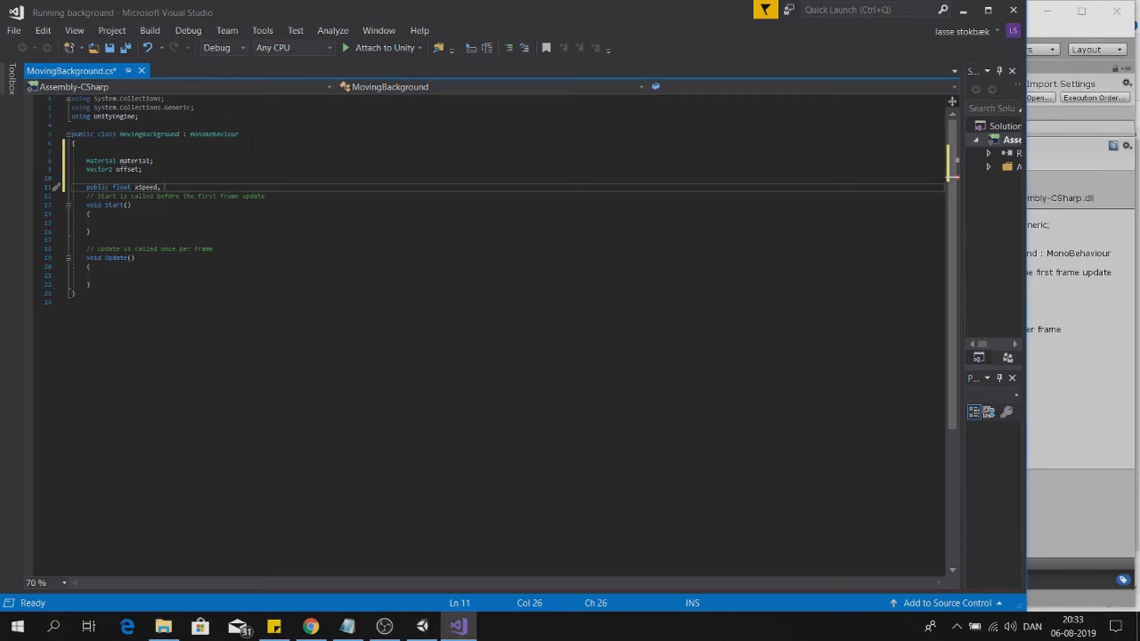
{"action": "key", "text": "BackSpace"}
{"action": "key", "text": "BackSpace"}
{"action": "key", "text": "BackSpace"}
{"action": "key", "text": "Return"}
{"action": "type", "text": "public float"}
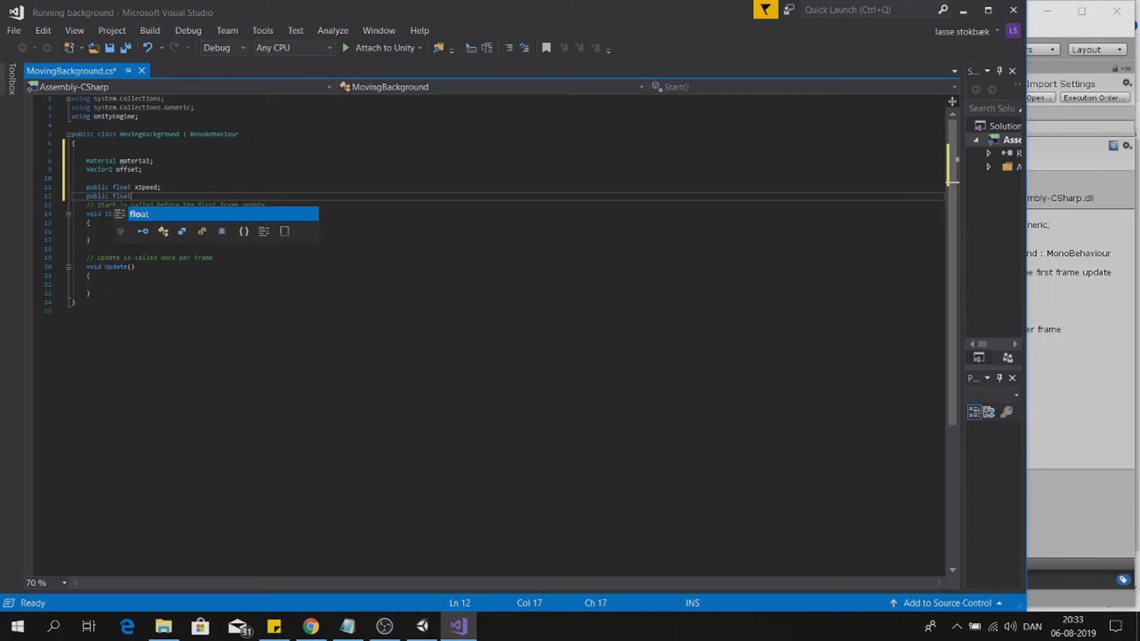
{"action": "type", "text": " ySpeed;"}
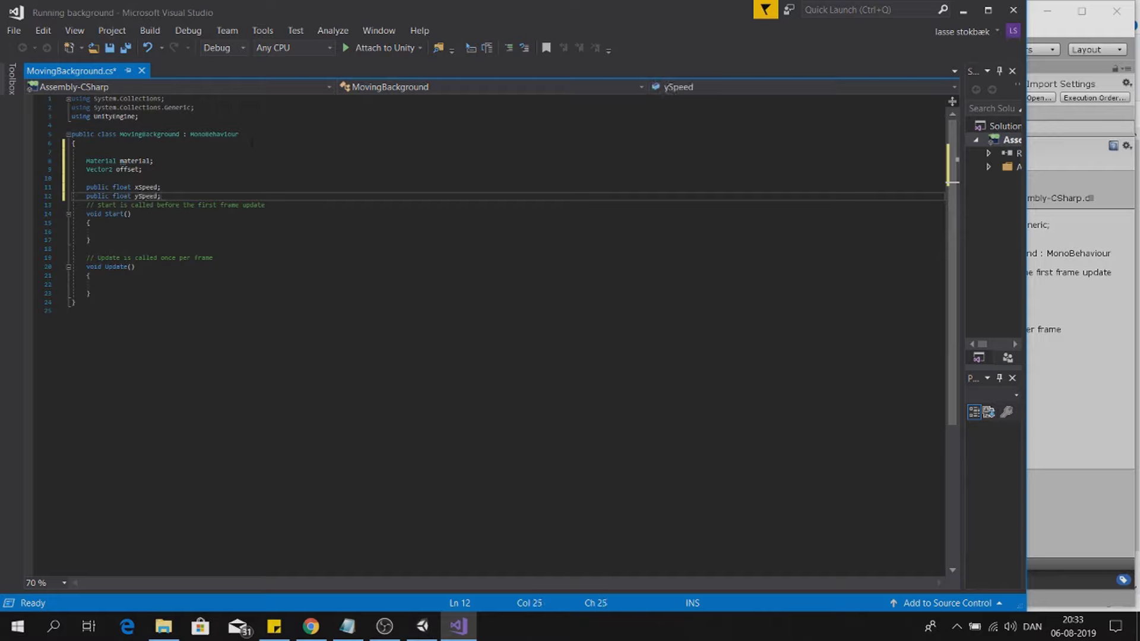
{"action": "key", "text": "ctrl+s"}
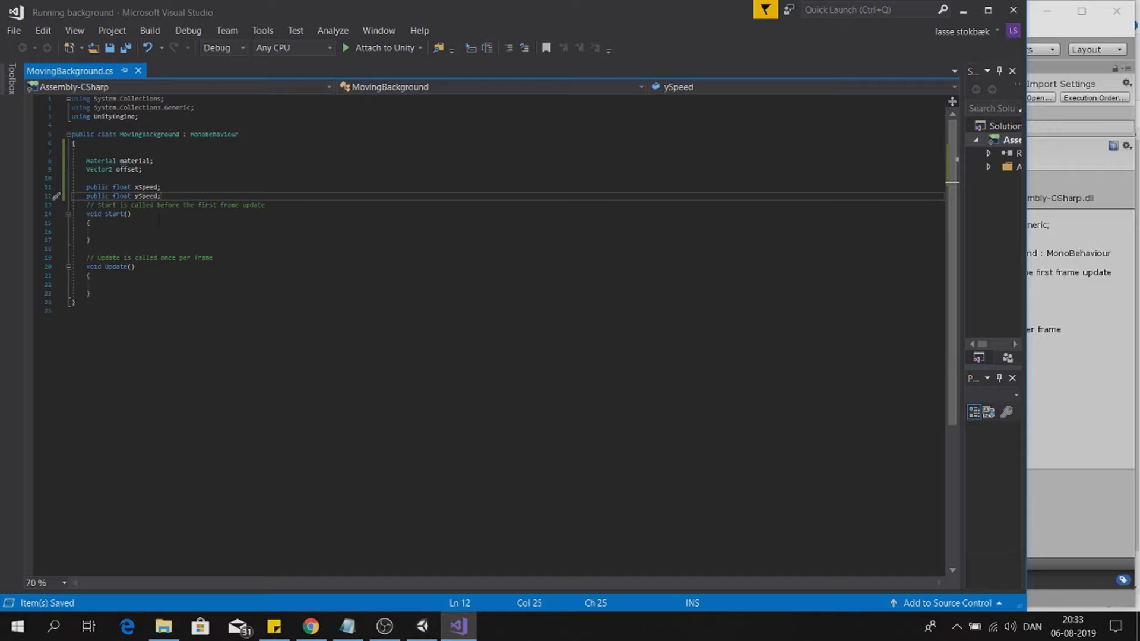
Add an empty private void Awake() method below the speed fields, above Start.
{"action": "key", "text": "Return"}
{"action": "key", "text": "Return"}
{"action": "type", "text": "pr"}
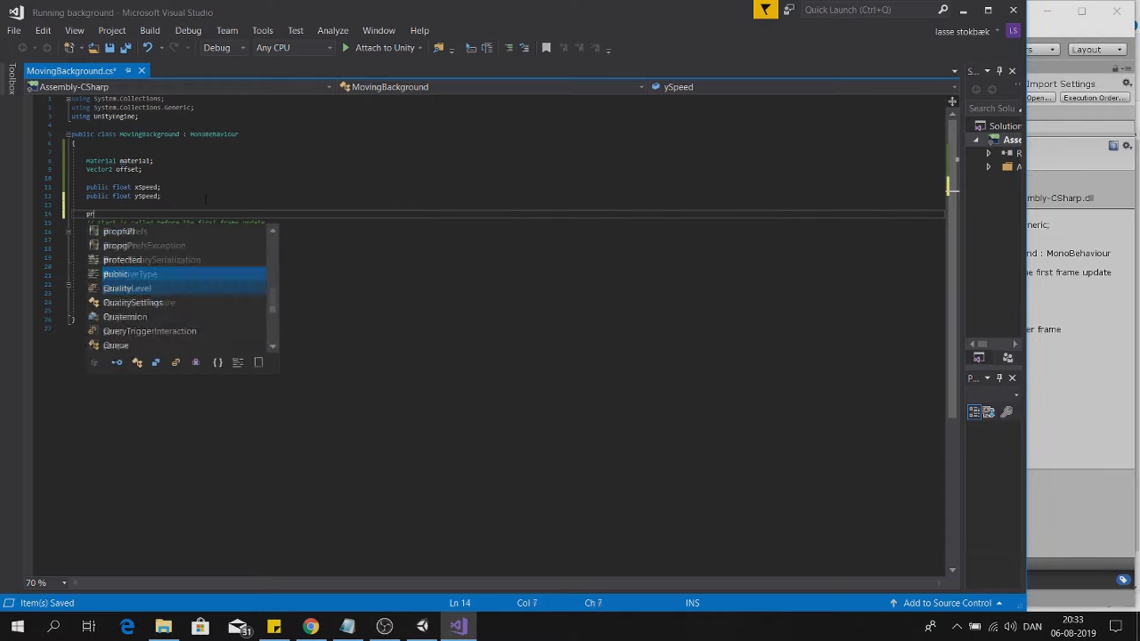
{"action": "type", "text": "ivate void Awake()"}
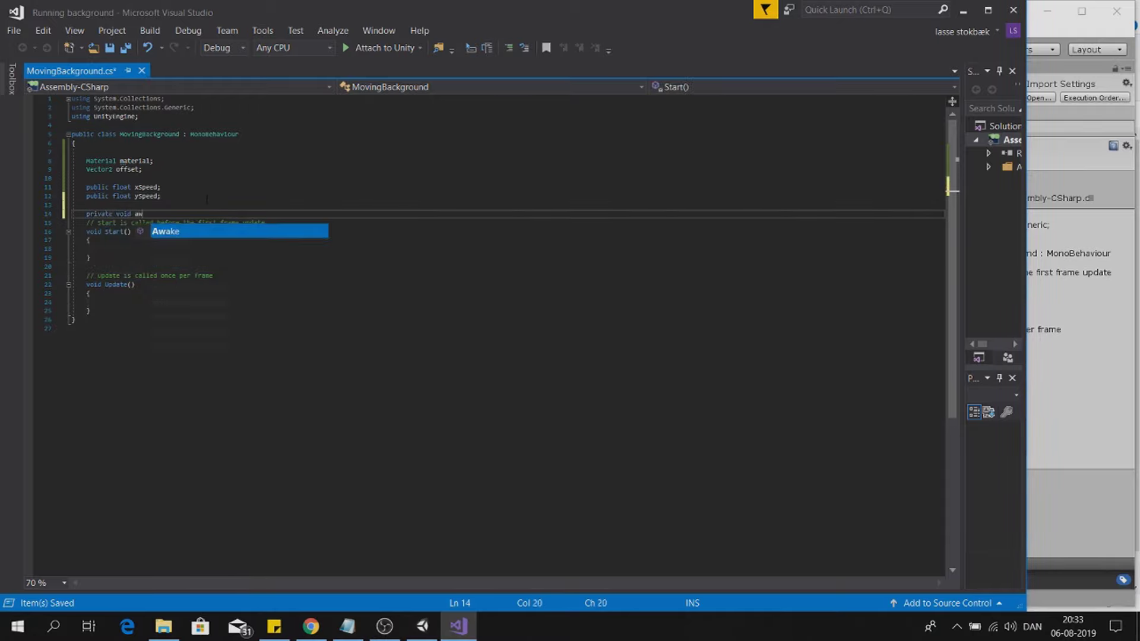
{"action": "key", "text": "Return"}
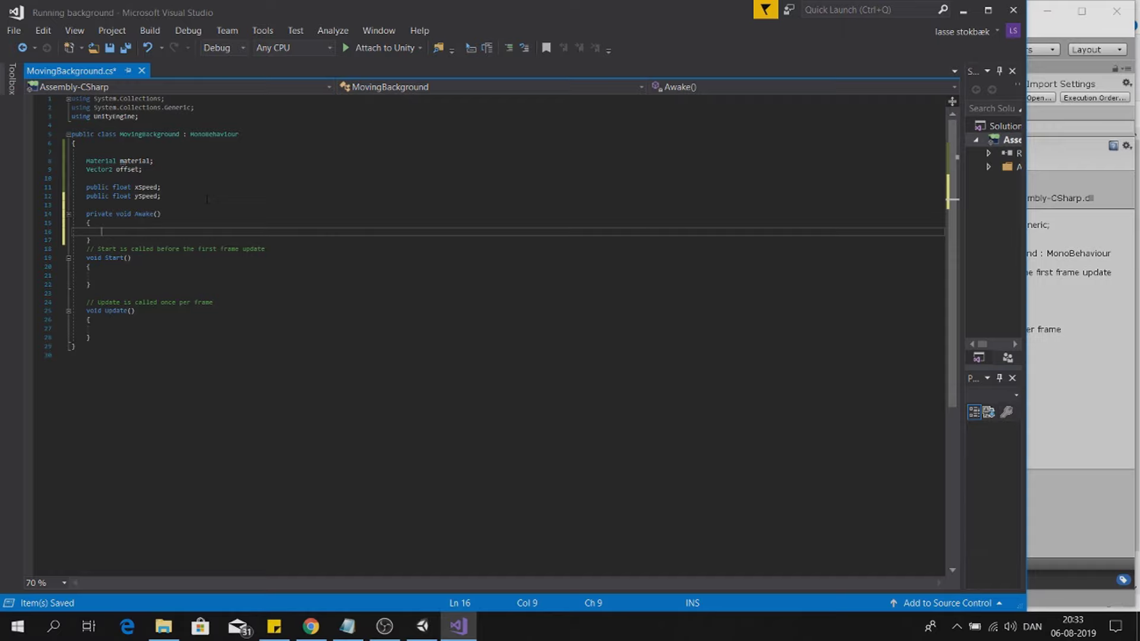
{"action": "type", "text": "Mater"}
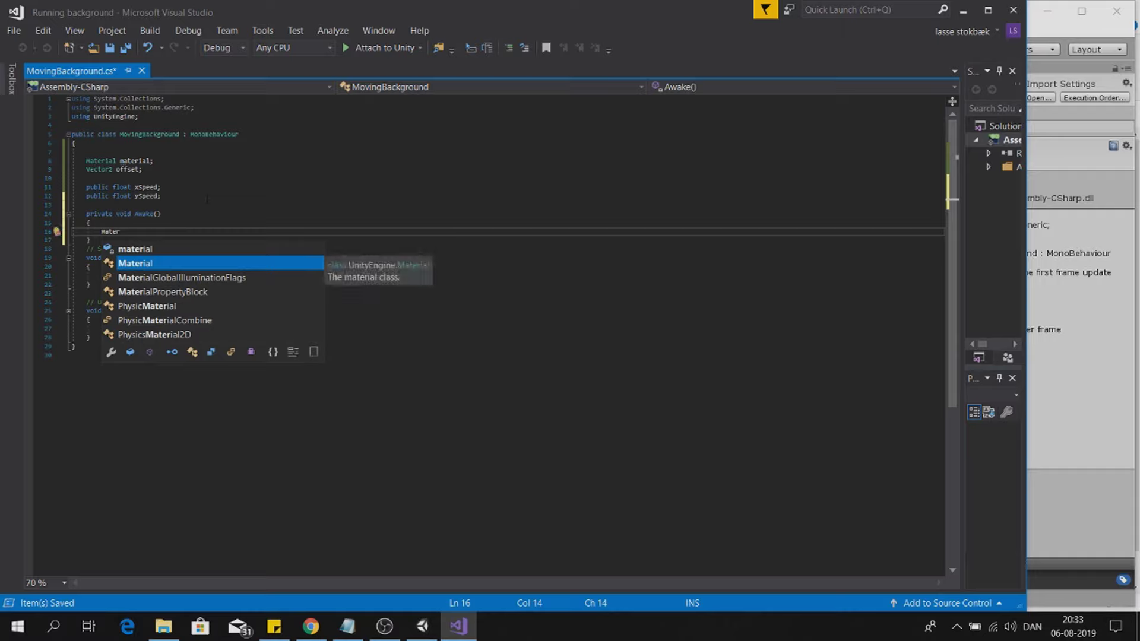
{"action": "key", "text": "BackSpace"}
{"action": "key", "text": "BackSpace"}
{"action": "key", "text": "BackSpace"}
{"action": "key", "text": "BackSpace"}
{"action": "key", "text": "BackSpace"}
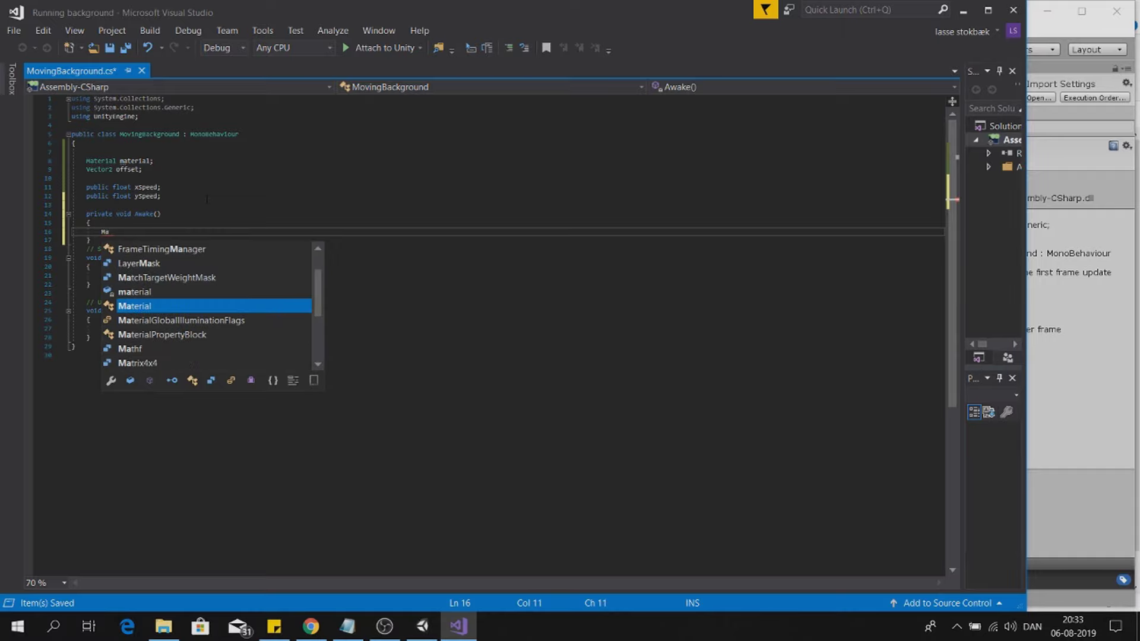
Assign GetComponent<Renderer>().material to the material field inside the Awake method, and save the script.
{"action": "type", "text": "mat"}
{"action": "key", "text": "Tab"}
{"action": "type", "text": "= get"}
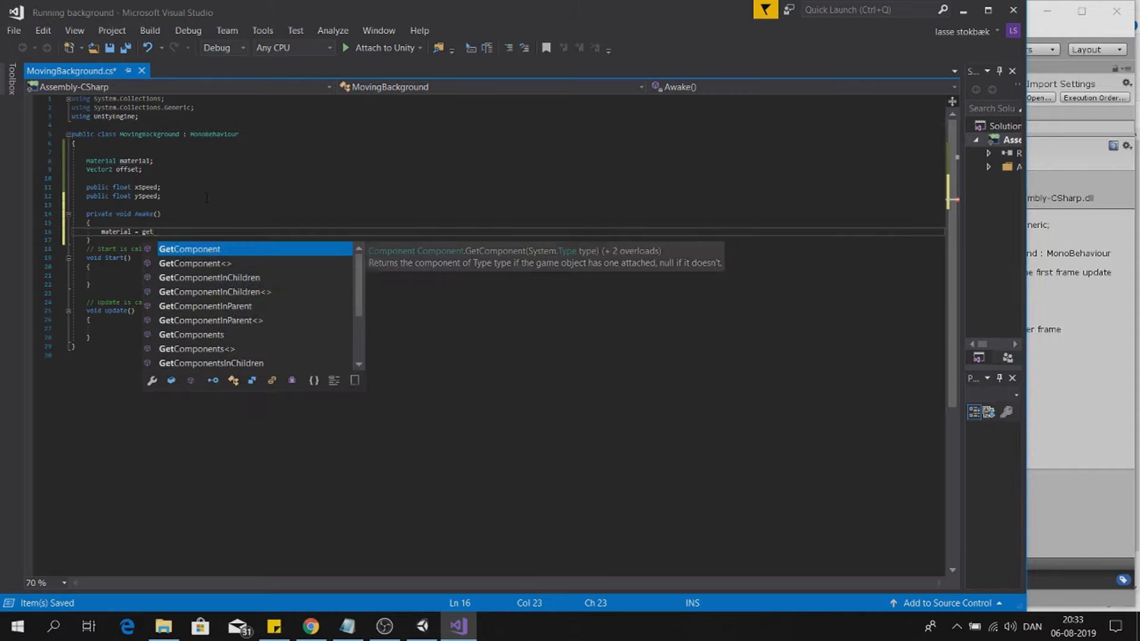
{"action": "key", "text": "Tab"}
{"action": "type", "text": "<re"}
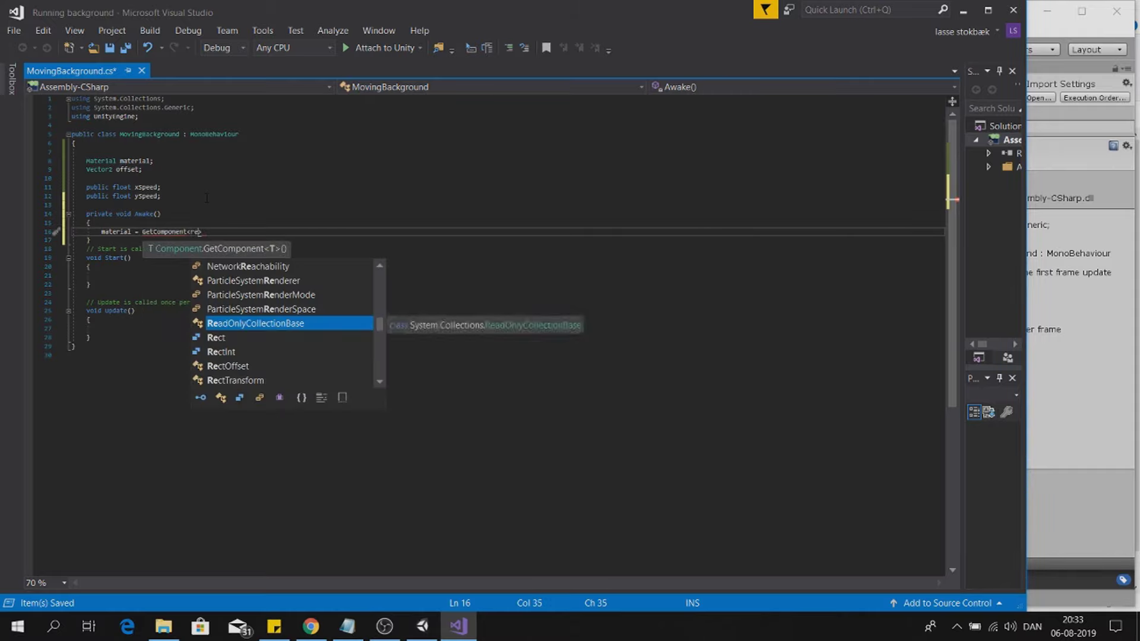
{"action": "type", "text": "nder"}
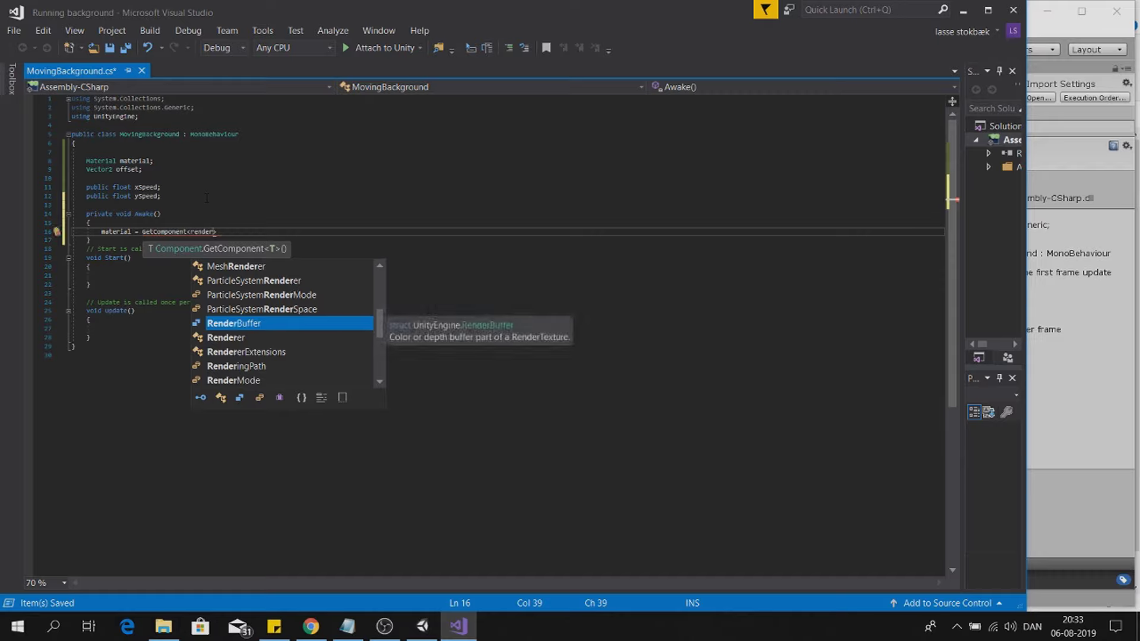
{"action": "key", "text": "Down"}
{"action": "key", "text": "Tab"}
{"action": "type", "text": "("}
{"action": "key", "text": "BackSpace"}
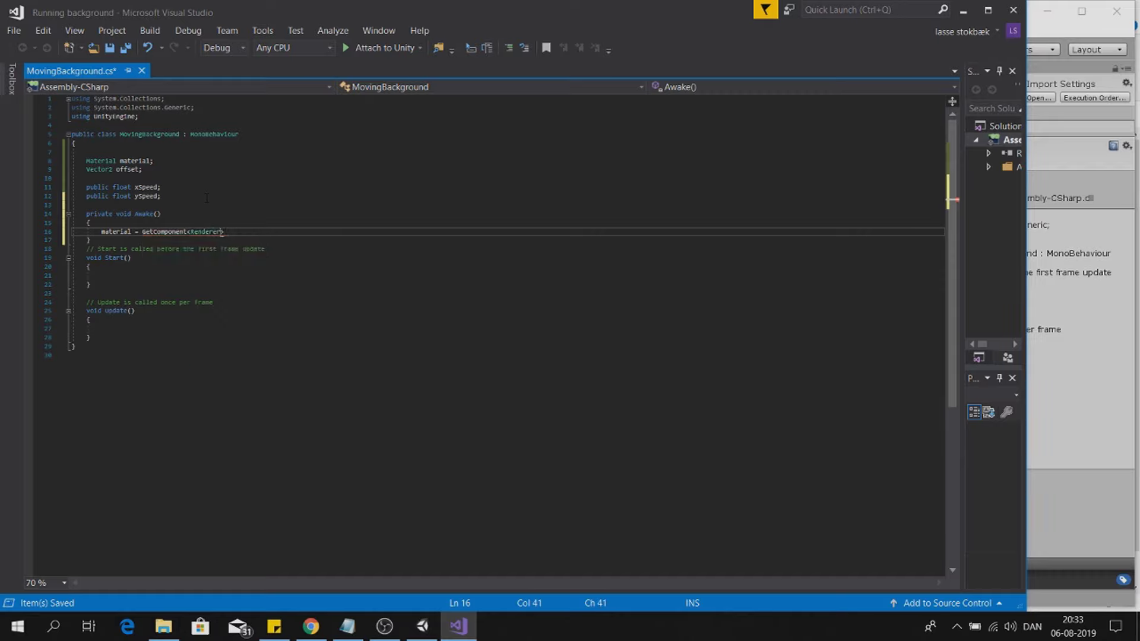
{"action": "type", "text": "().mat"}
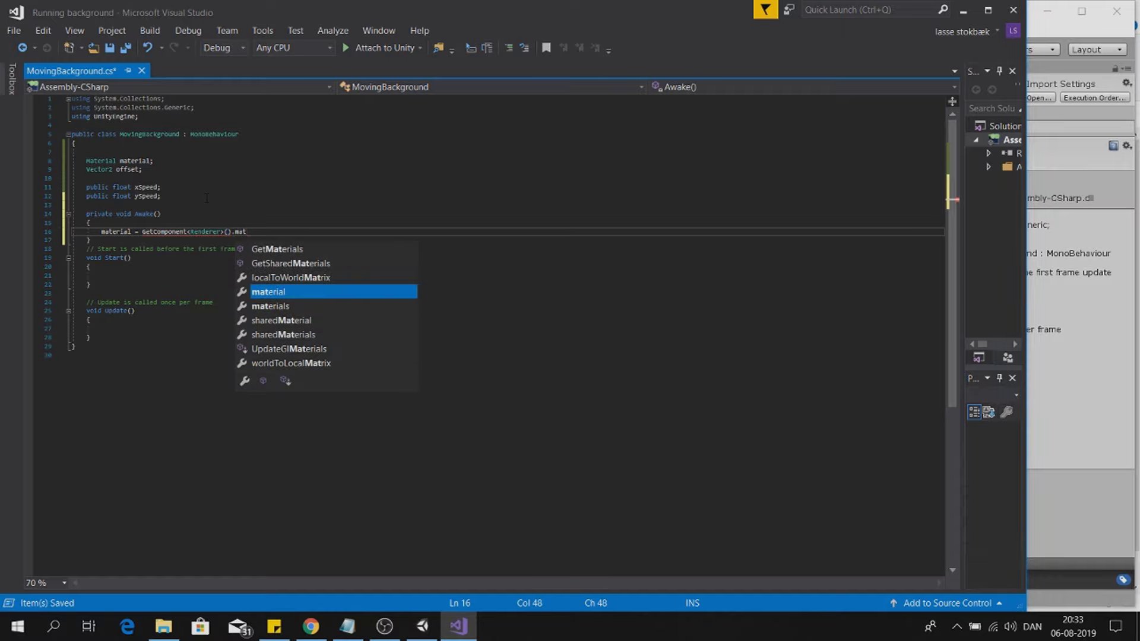
{"action": "key", "text": "Tab"}
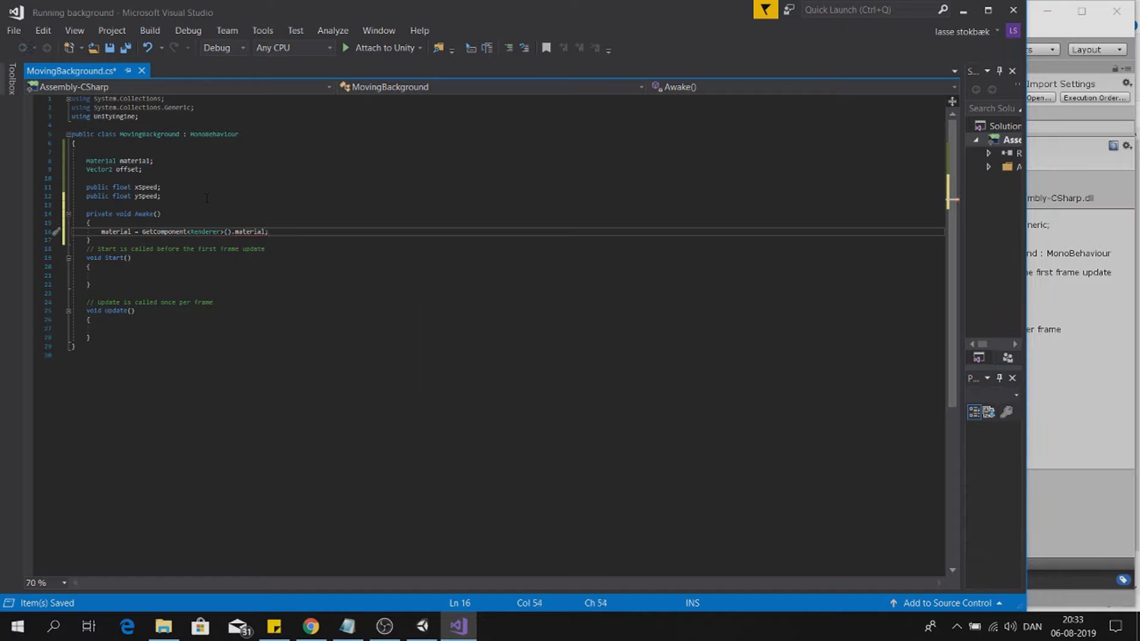
{"action": "key", "text": "ctrl+s"}
Switch to Unity and examine the Quad's StoneBackground material settings, including its tiling and offset.
{"action": "left_click", "coordinate": [422, 626]}
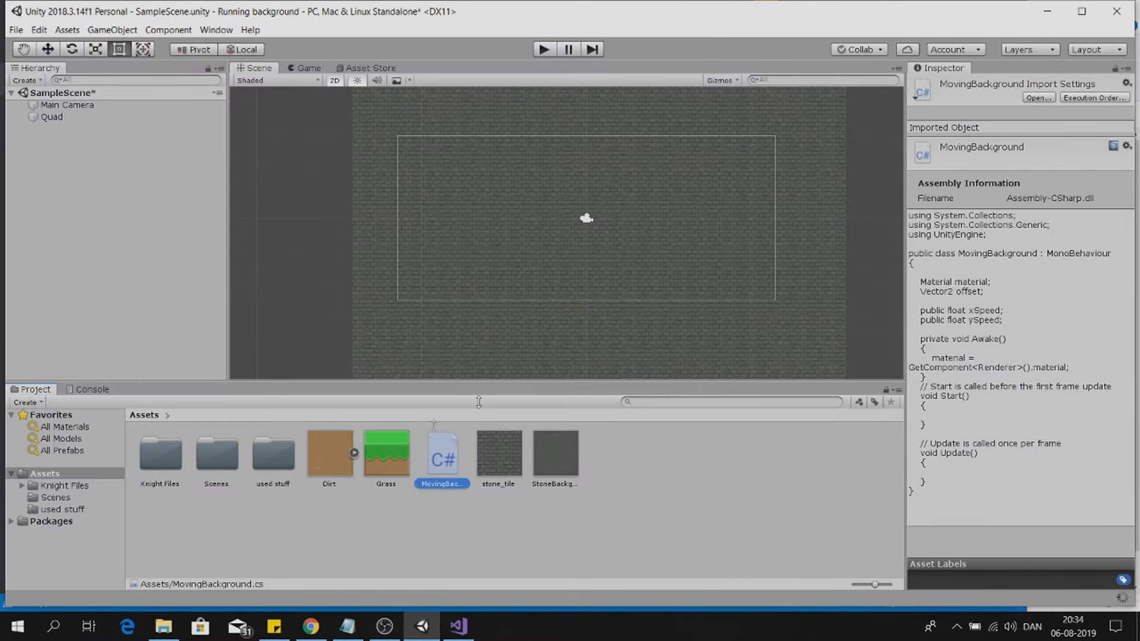
{"action": "left_click", "coordinate": [44, 120]}
{"action": "left_click", "coordinate": [45, 121]}
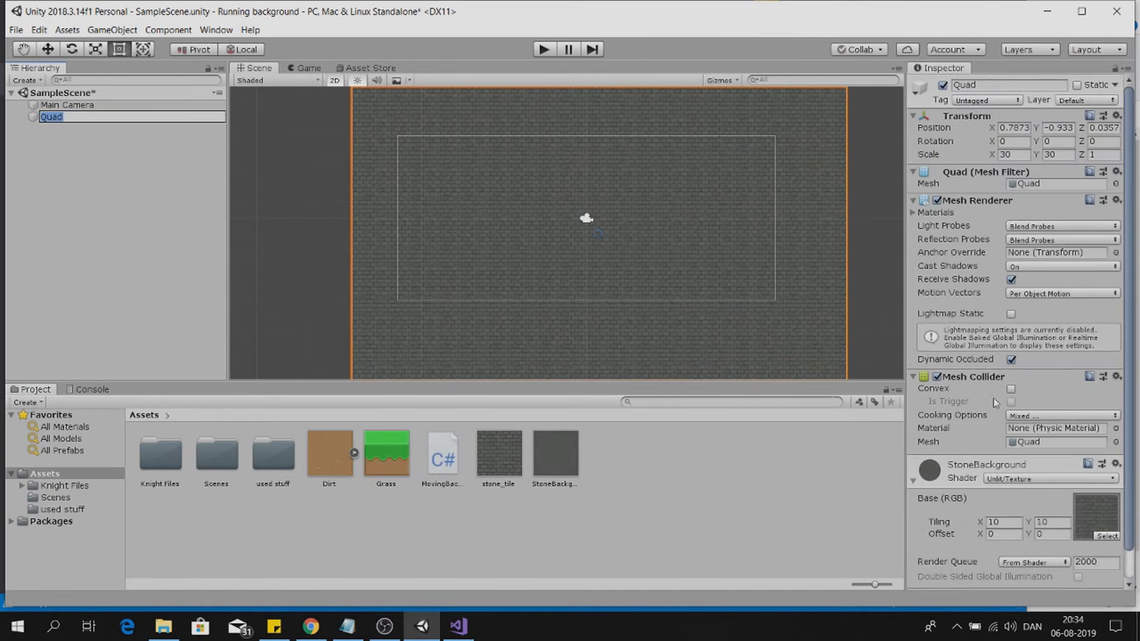
{"action": "scroll", "coordinate": [996, 409], "scroll_direction": "down", "scroll_amount": 2}
{"action": "left_click", "coordinate": [915, 449]}
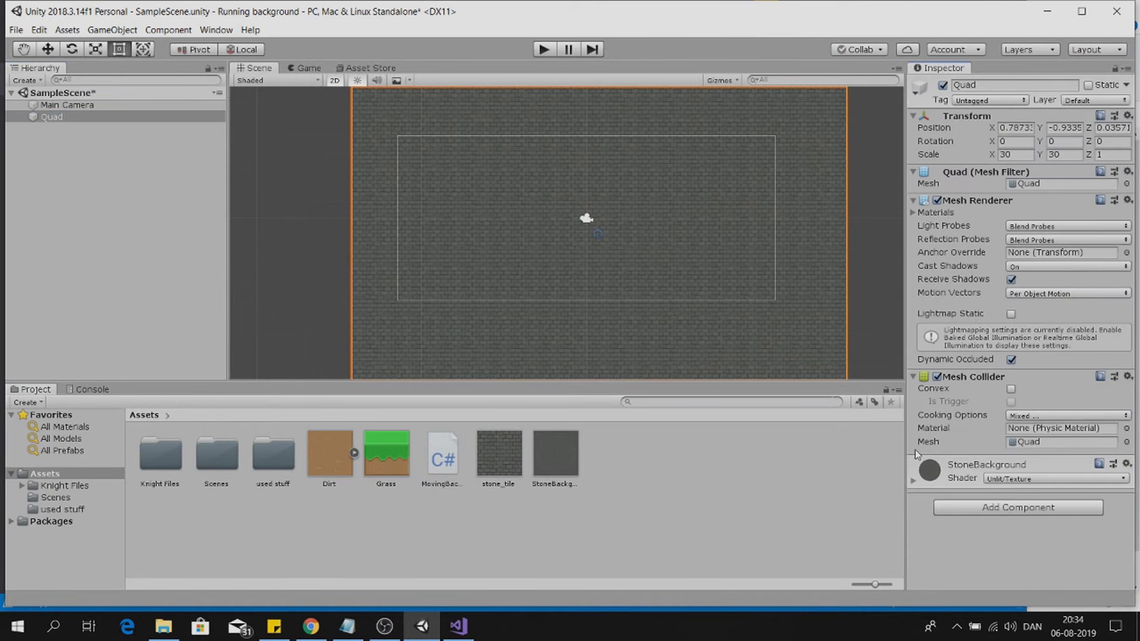
{"action": "left_click", "coordinate": [912, 482]}
{"action": "scroll", "coordinate": [954, 476], "scroll_direction": "down", "scroll_amount": 2}
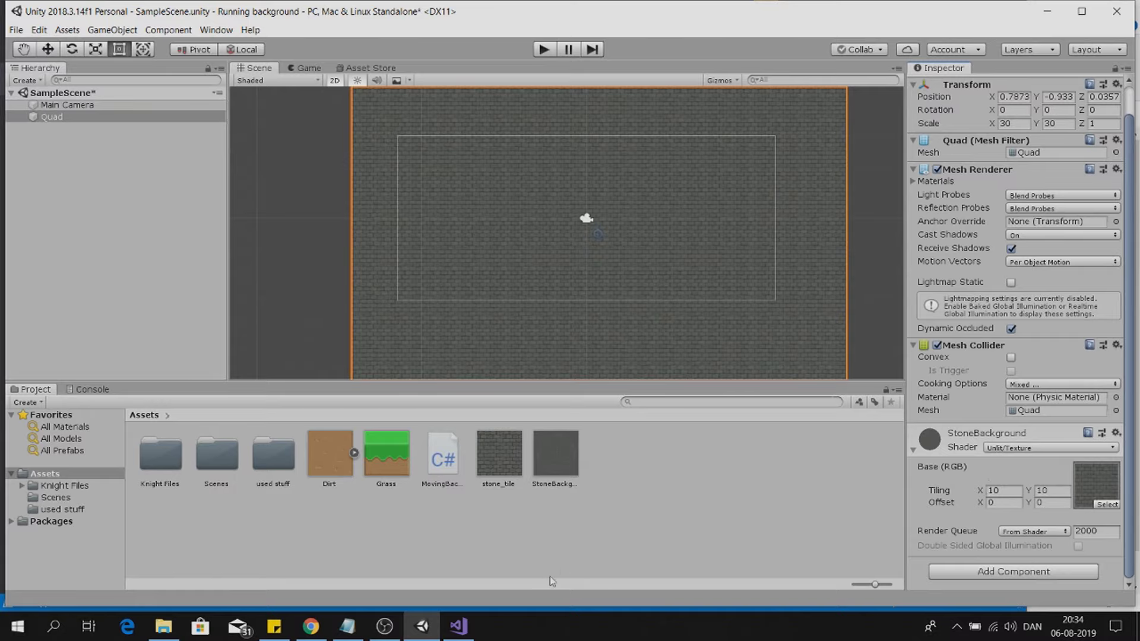
Switch to Visual Studio and add the line offset = new Vector2(xSpeed, ySpeed); inside the Update method.
{"action": "left_click", "coordinate": [467, 631]}
{"action": "left_click", "coordinate": [162, 321]}
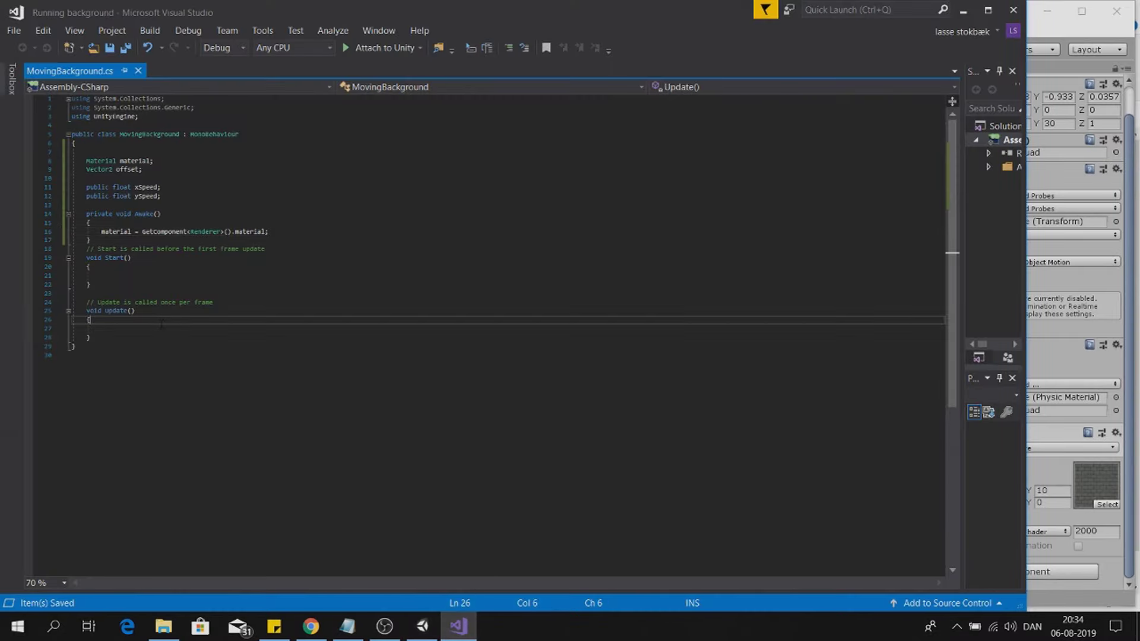
{"action": "key", "text": "Return"}
{"action": "type", "text": "offset "}
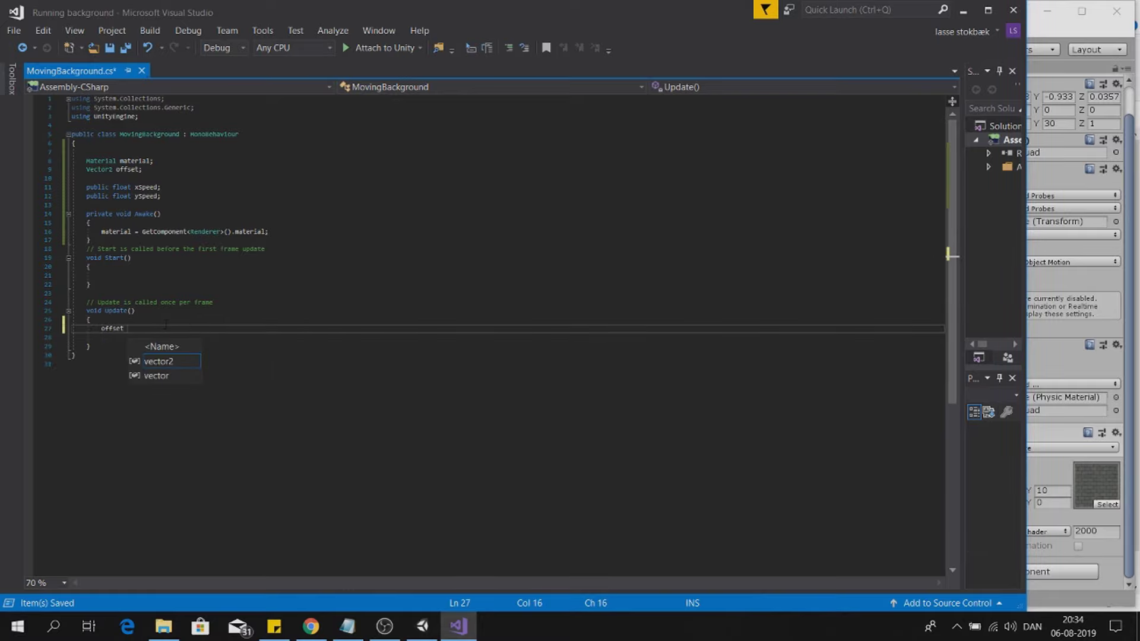
{"action": "type", "text": "= n"}
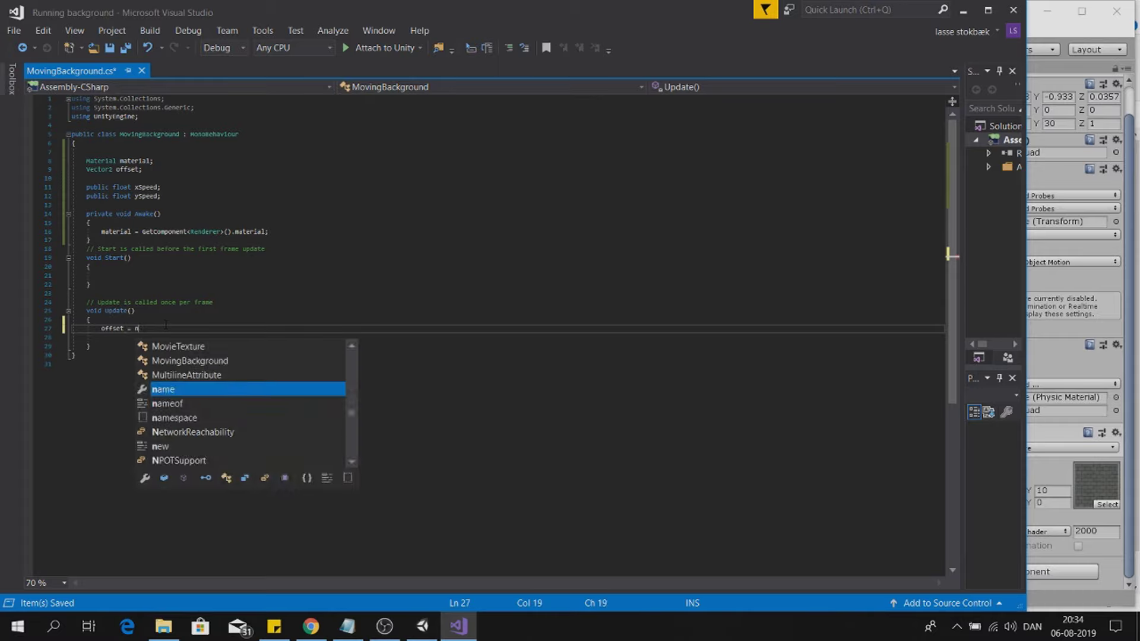
{"action": "type", "text": "ew vector2"}
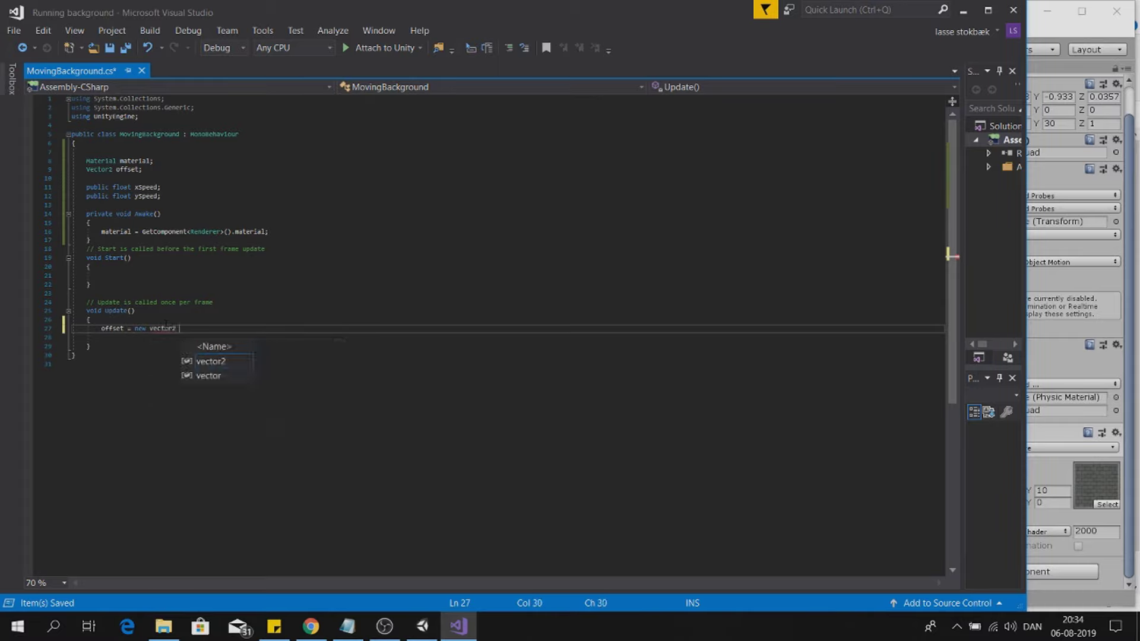
{"action": "type", "text": " (xsp"}
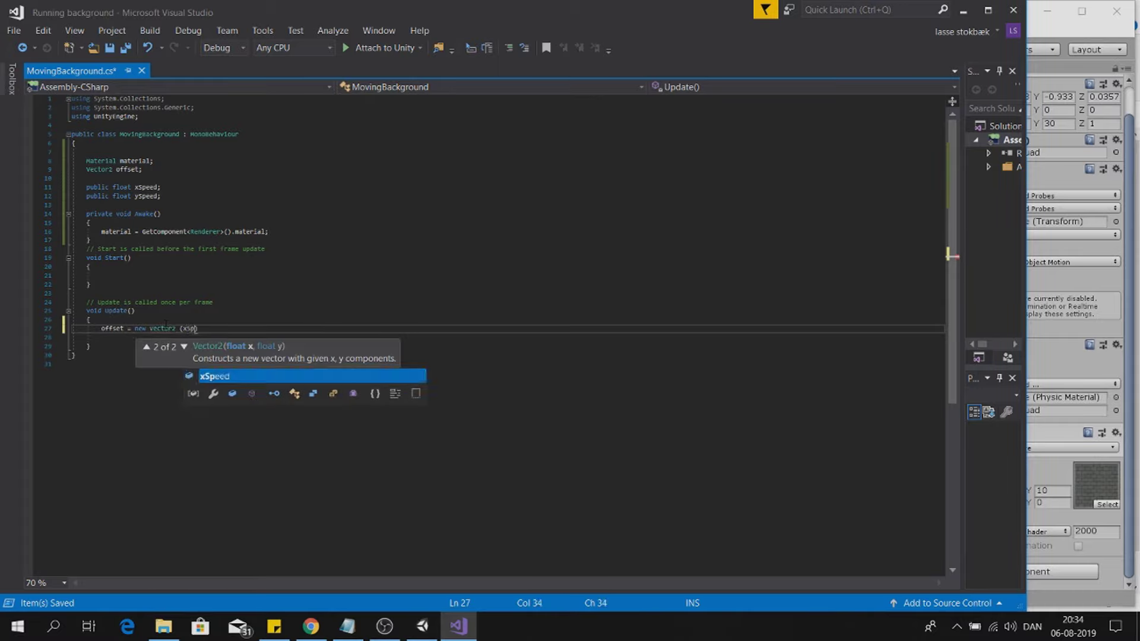
{"action": "type", "text": ","}
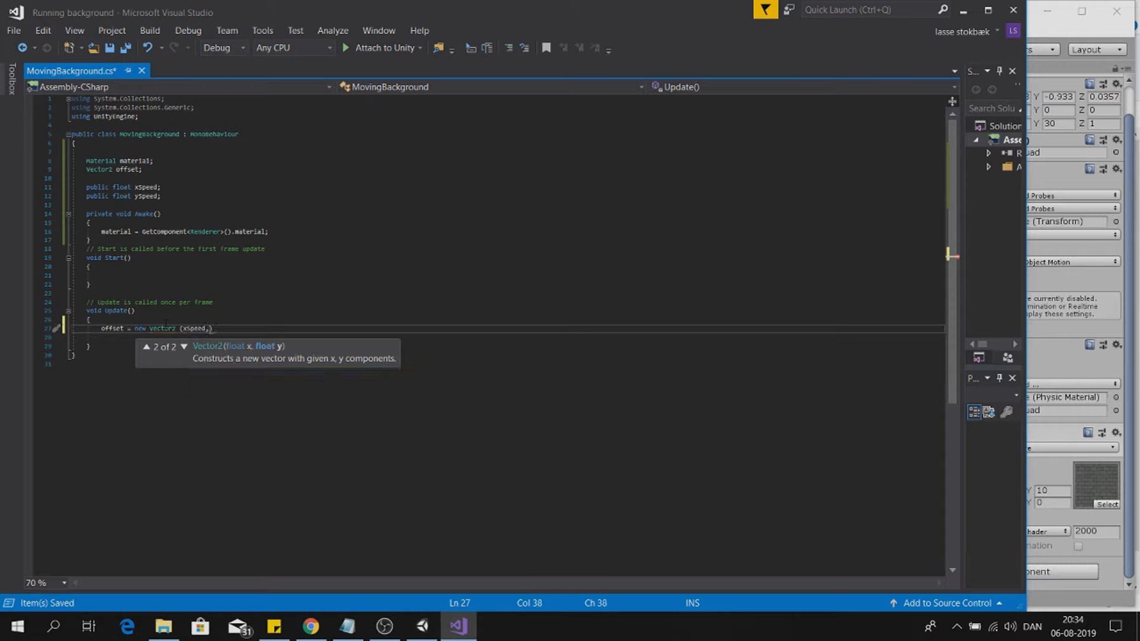
{"action": "type", "text": " yS"}
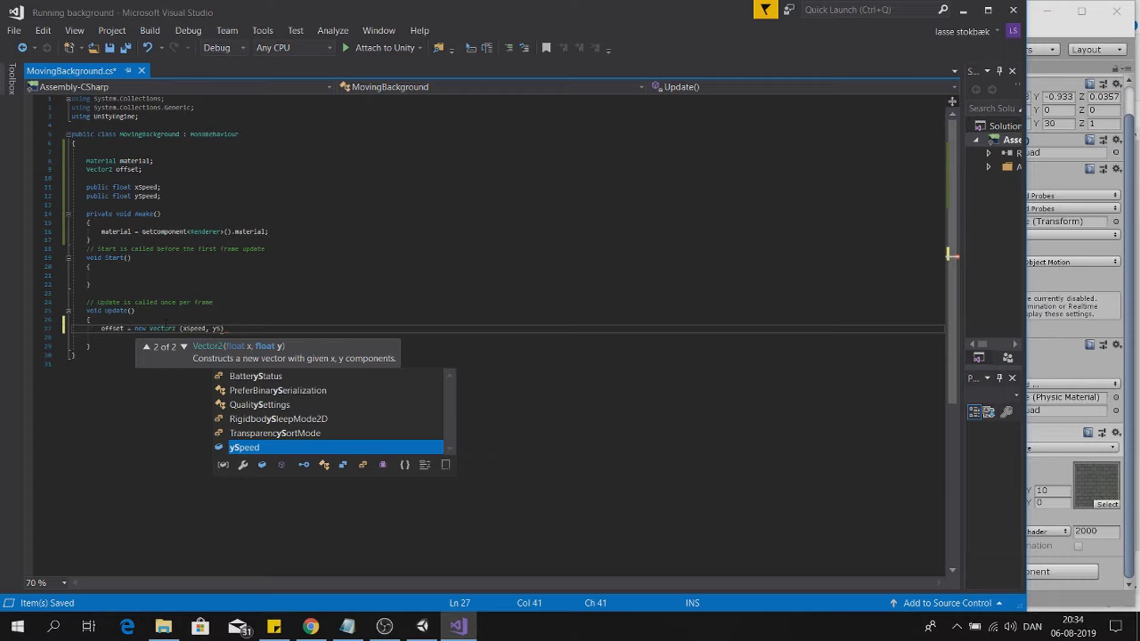
{"action": "type", "text": "peed);"}
{"action": "key", "text": "Return"}
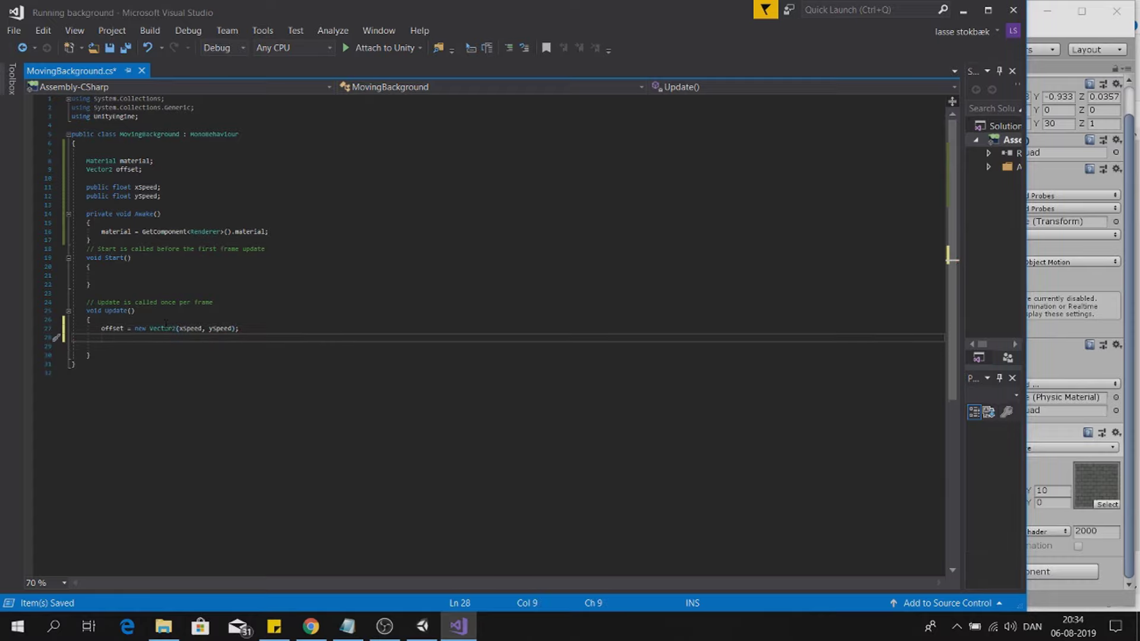
Add material.mainTextureOffset += offset * Time.deltaTime; below the offset assignment in Update, and save the script.
{"action": "type", "text": "material.main"}
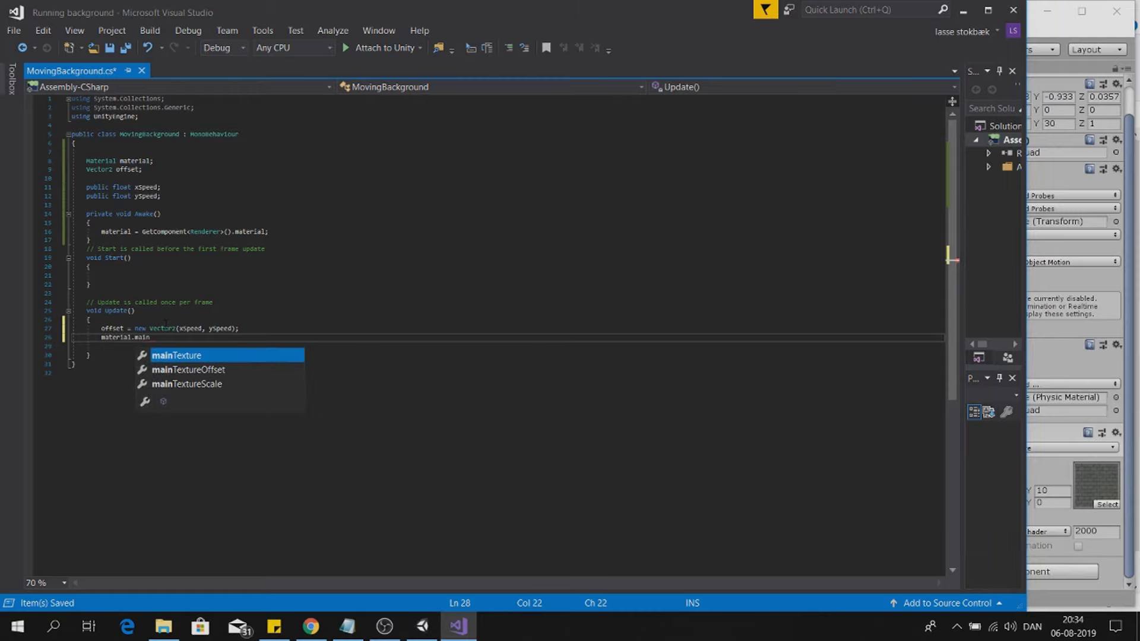
{"action": "key", "text": "Down"}
{"action": "key", "text": "Tab"}
{"action": "type", "text": "+== offset"}
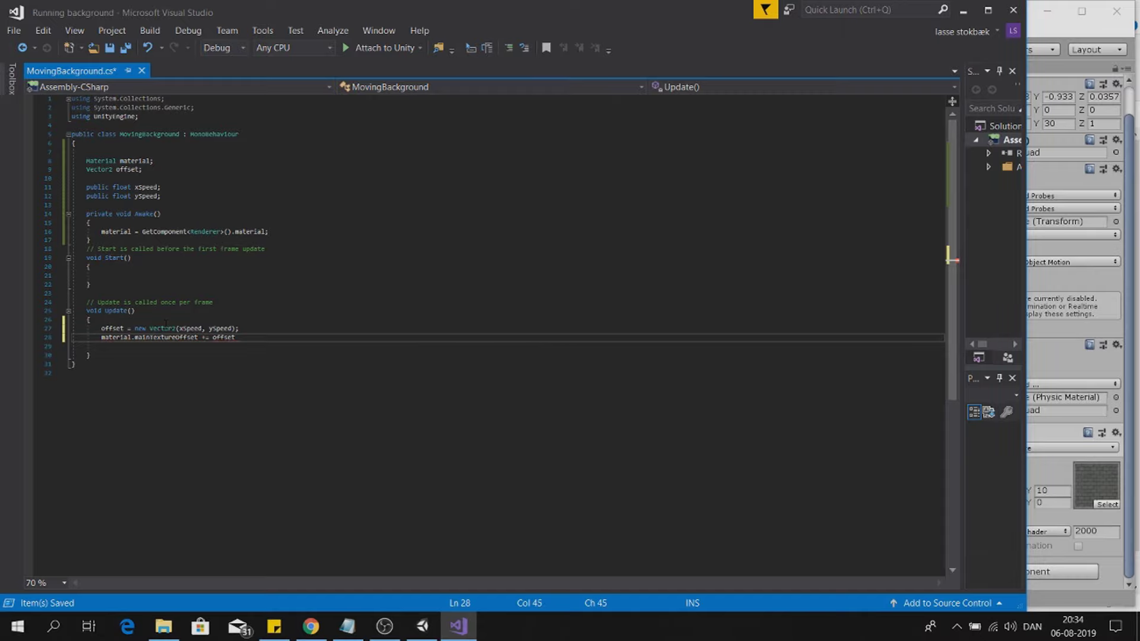
{"action": "type", "text": " * ti"}
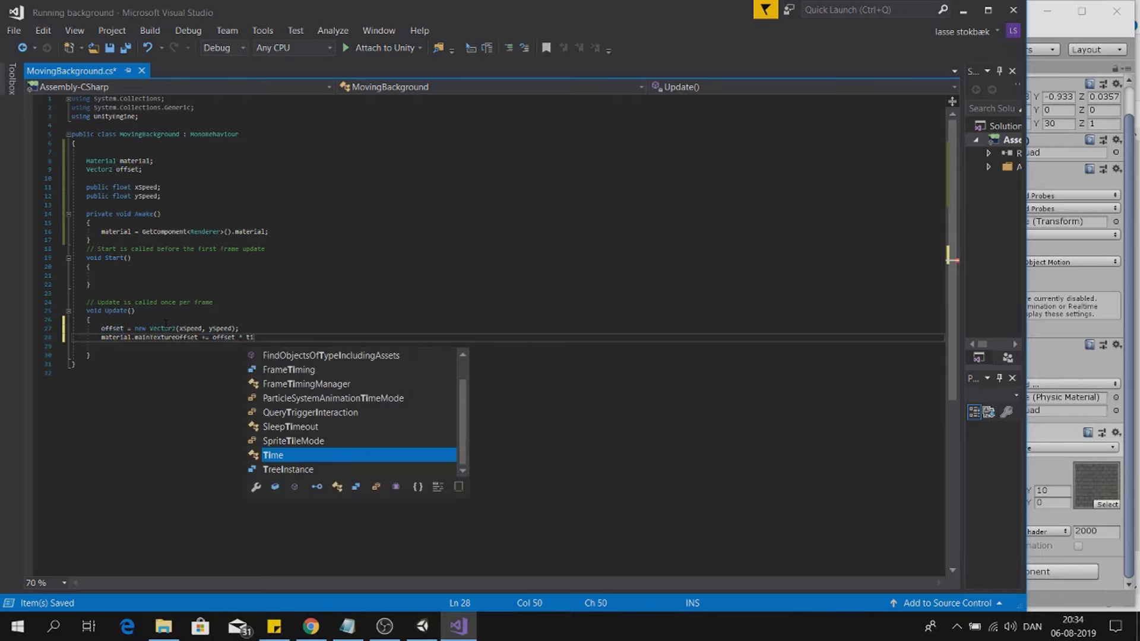
{"action": "type", "text": "me.d"}
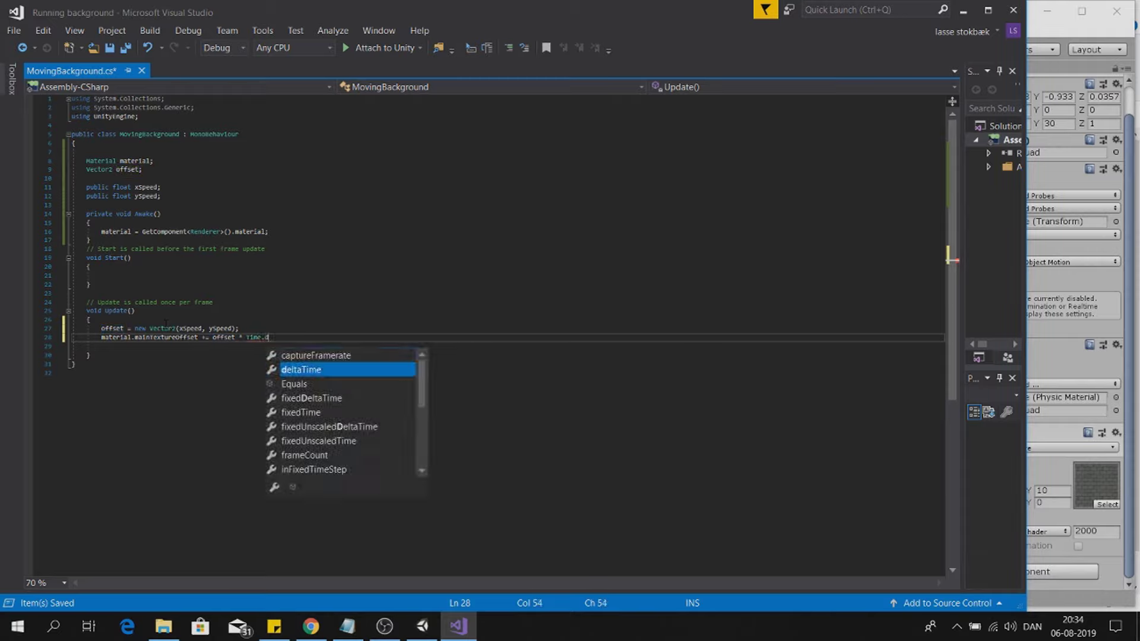
{"action": "type", "text": "eltaTime;"}
{"action": "key", "text": "ctrl+s"}
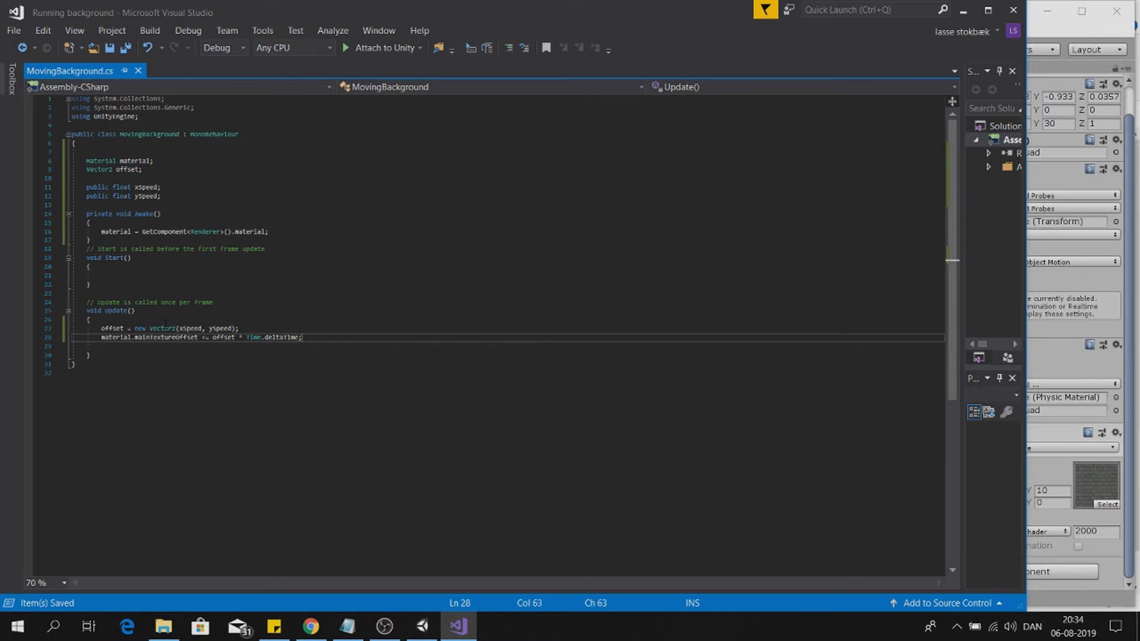
Switch to Unity and attach the MovingBackground script to the Quad object.
{"action": "mouse_move", "coordinate": [432, 633]}
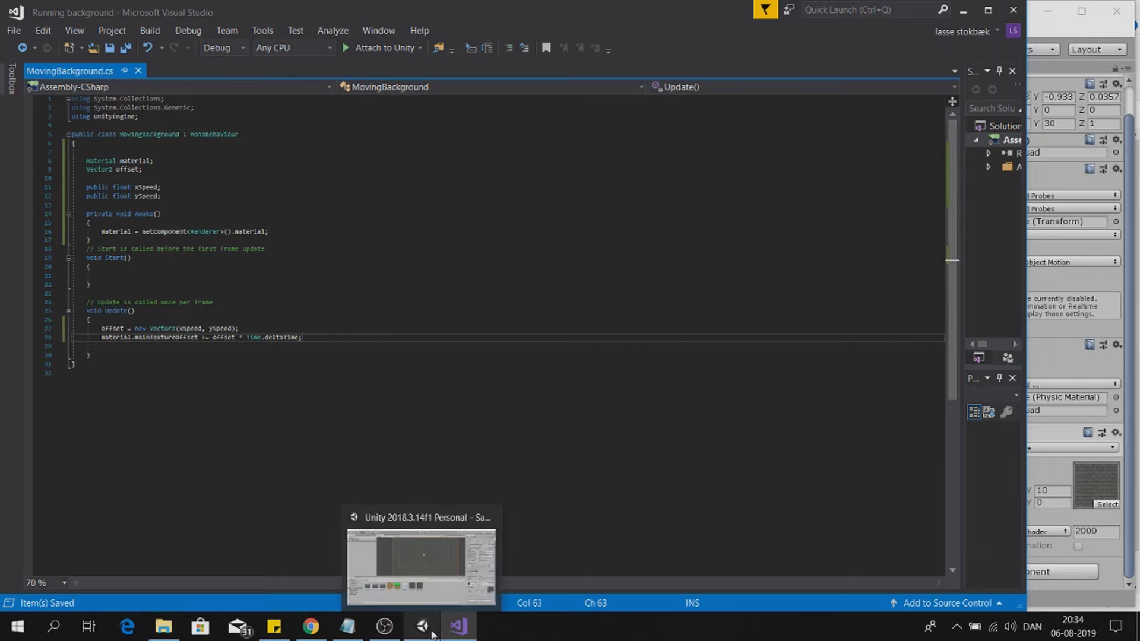
{"action": "left_click", "coordinate": [433, 634]}
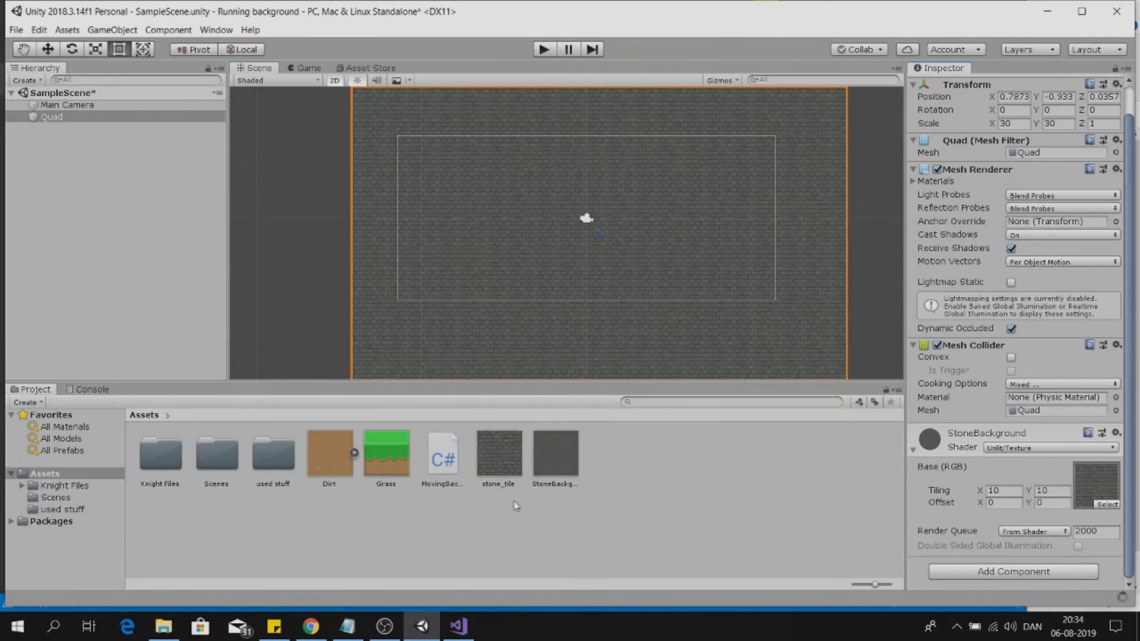
{"action": "left_click", "coordinate": [450, 465]}
{"action": "left_click_drag", "start_coordinate": [448, 464], "coordinate": [62, 123]}
Rename the Quad object as Background.
{"action": "right_click", "coordinate": [62, 122]}
{"action": "left_click", "coordinate": [114, 159]}
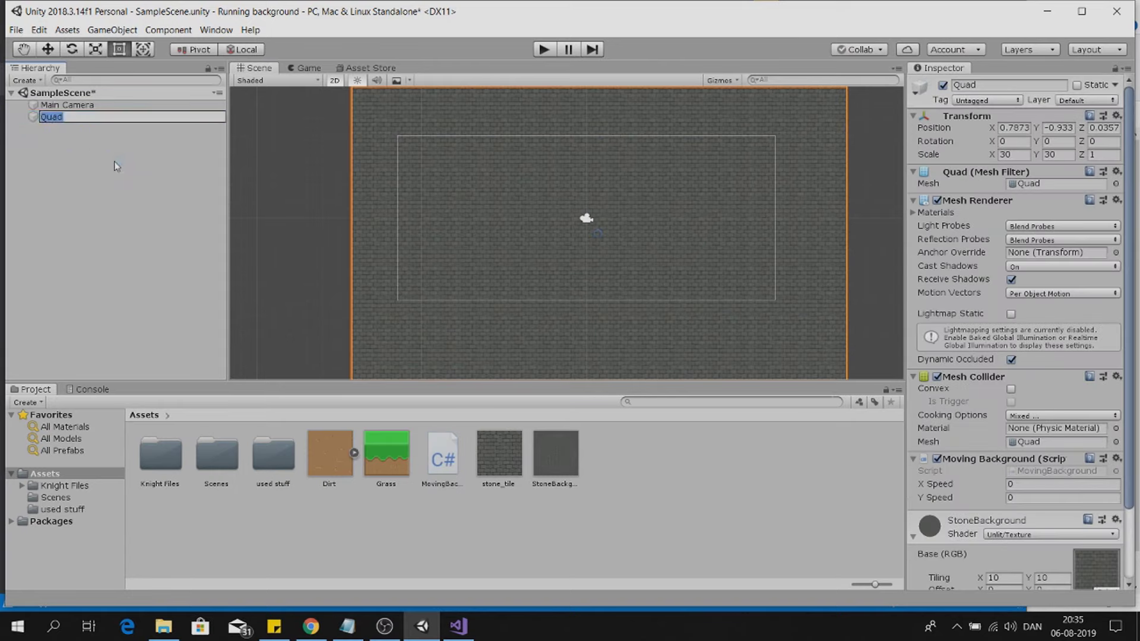
{"action": "type", "text": "Background"}
{"action": "key", "text": "Return"}
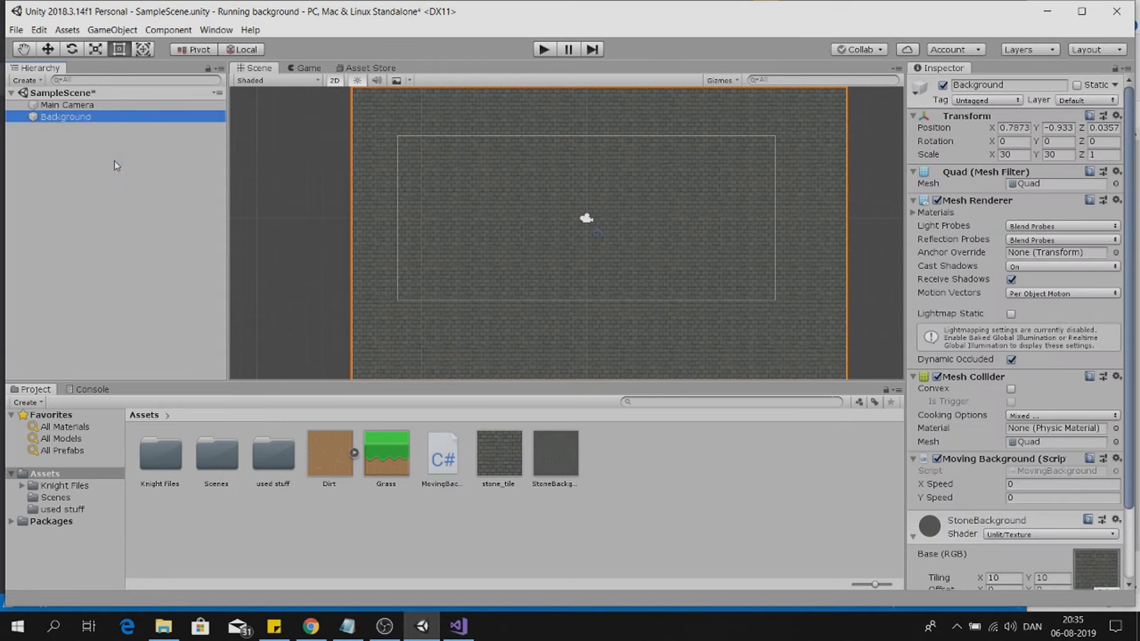
Set the Moving Background script's X Speed to 2, run the scene to test the scrolling, and stop it.
{"action": "scroll", "coordinate": [997, 440], "scroll_direction": "down", "scroll_amount": 2}
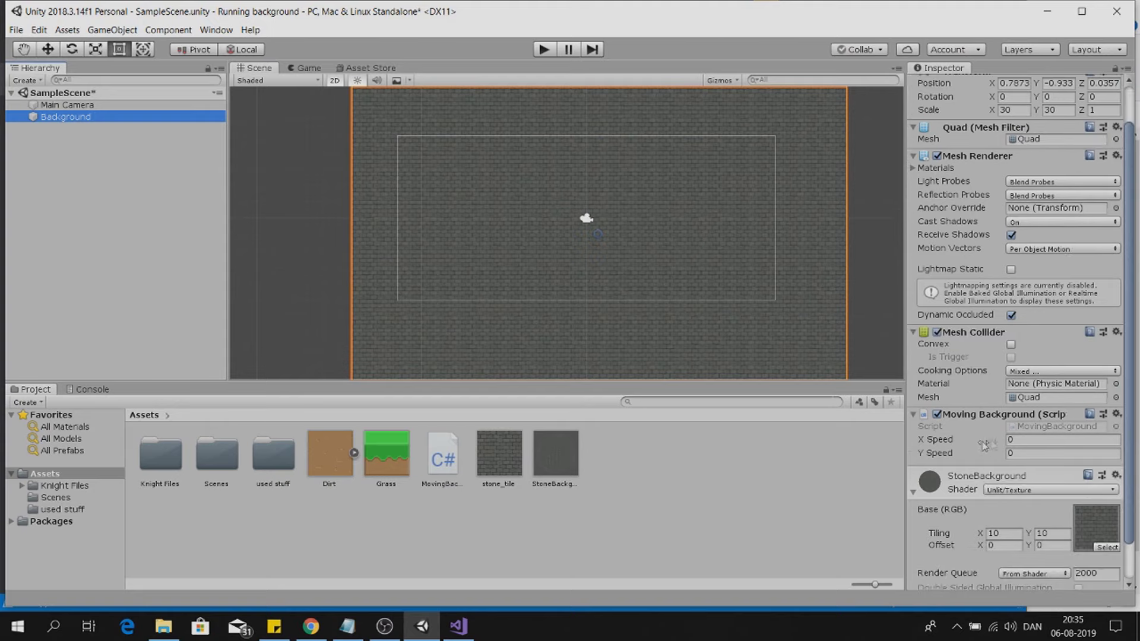
{"action": "left_click", "coordinate": [1015, 440]}
{"action": "type", "text": "2"}
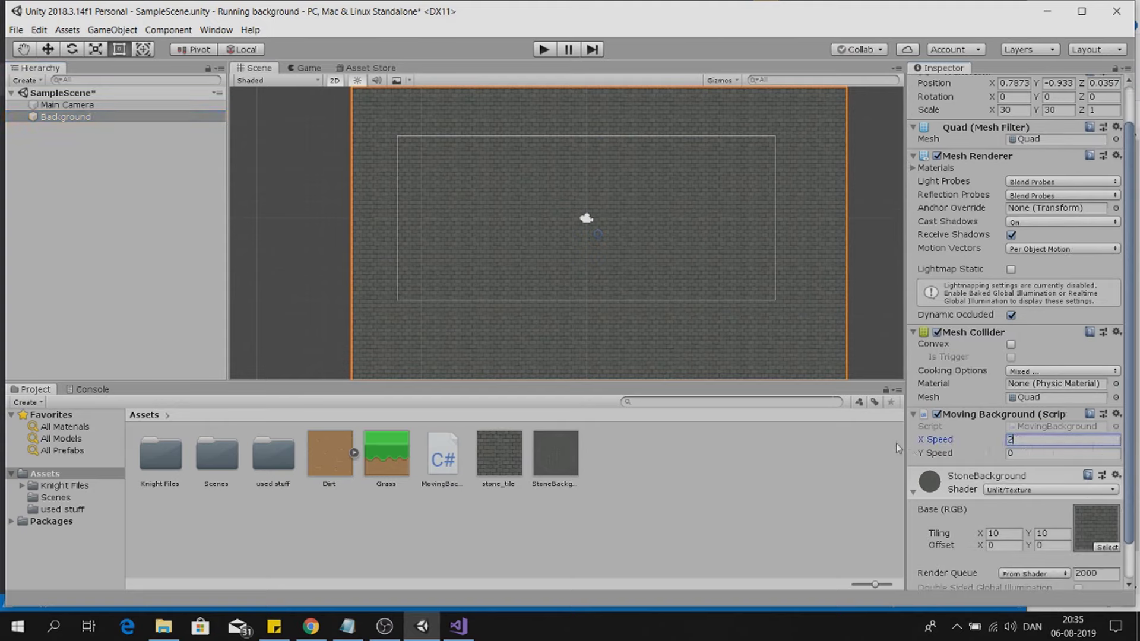
{"action": "left_click", "coordinate": [542, 51]}
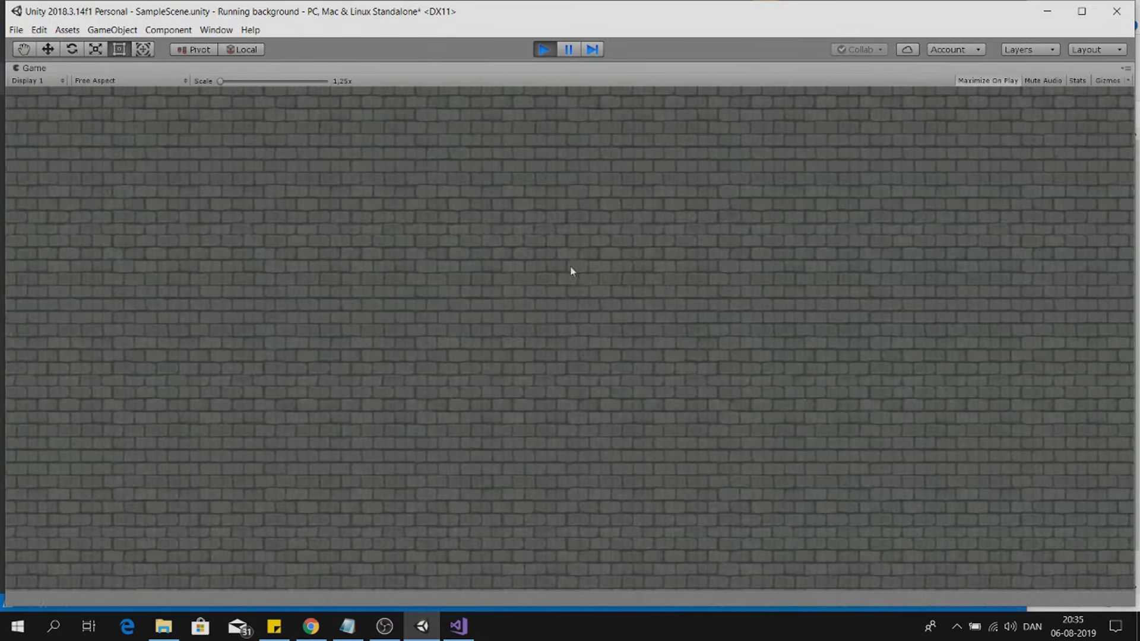
{"action": "left_click", "coordinate": [550, 51]}
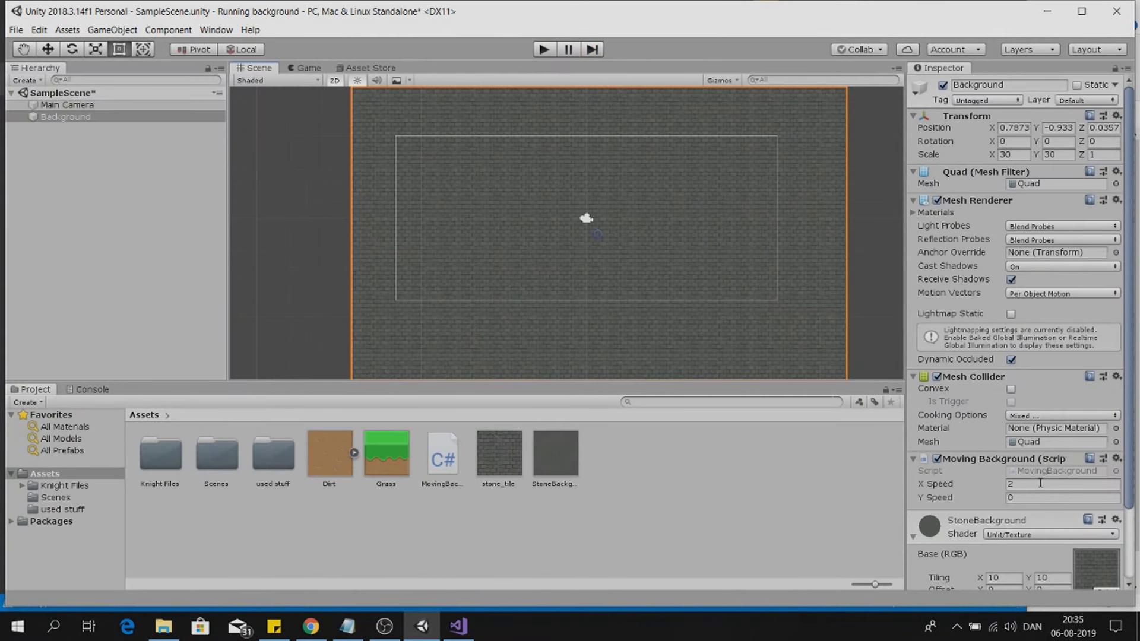
Set the Moving Background script's X Speed to 0.2 and run the scene to test the scrolling.
{"action": "left_click", "coordinate": [1040, 484]}
{"action": "type", "text": "0.2"}
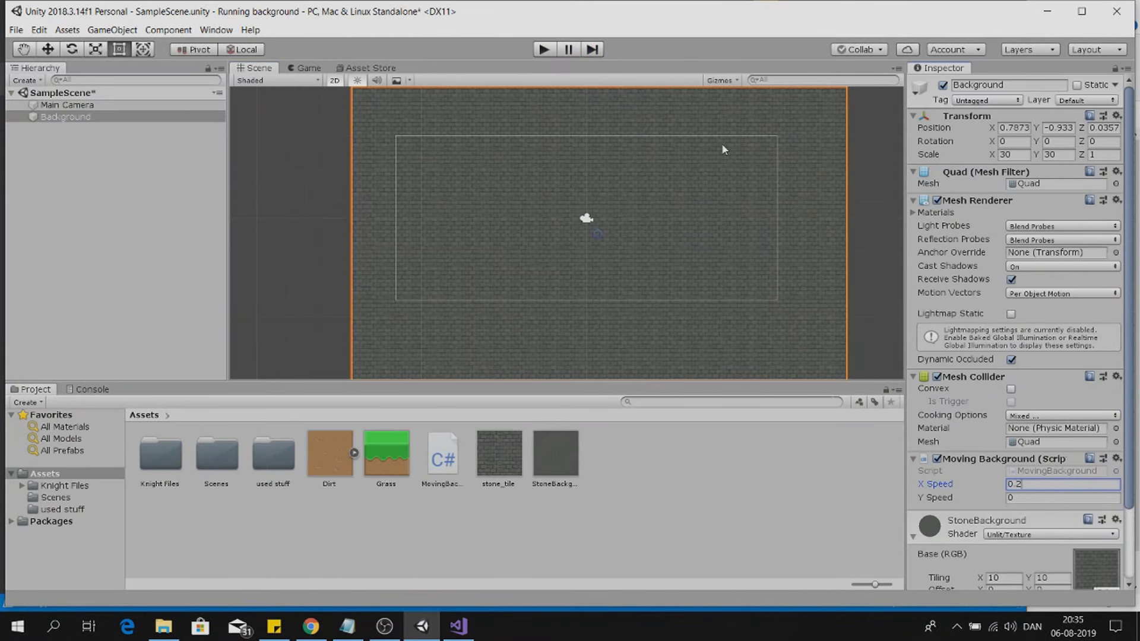
{"action": "left_click", "coordinate": [542, 55]}
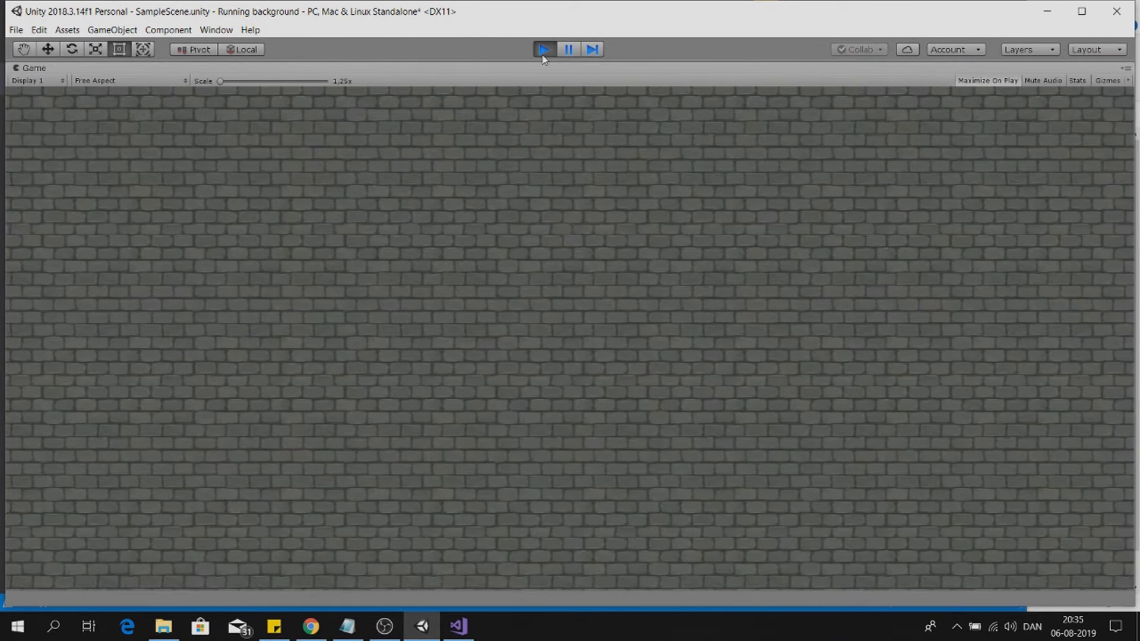
Stop the running scene and create a 3D quad object named Platform.
{"action": "left_click", "coordinate": [543, 51]}
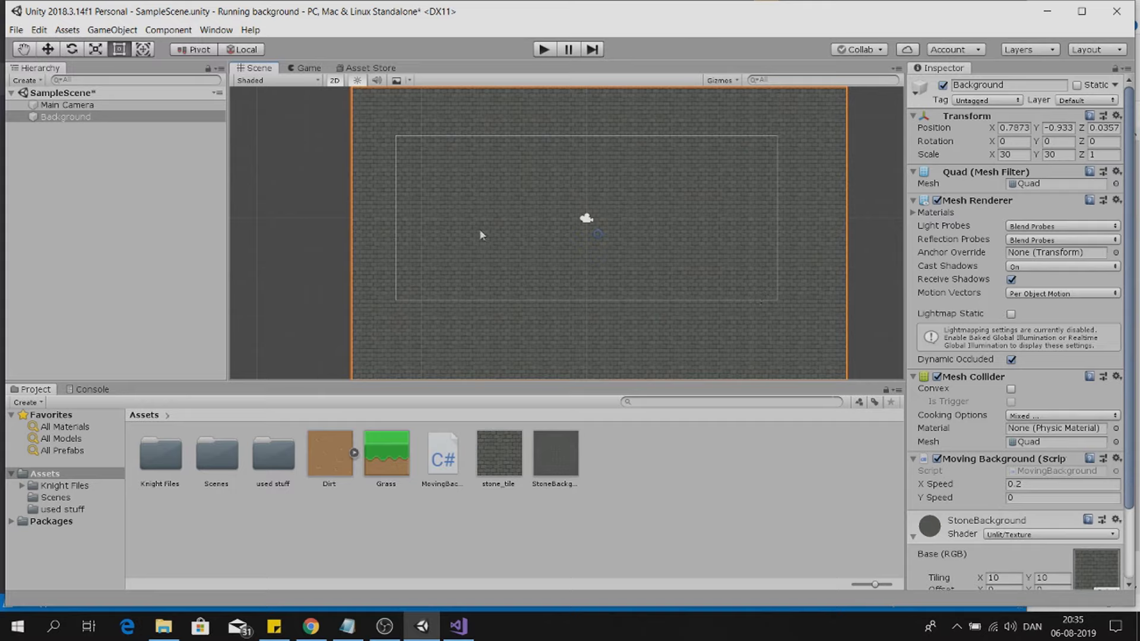
{"action": "right_click", "coordinate": [66, 148]}
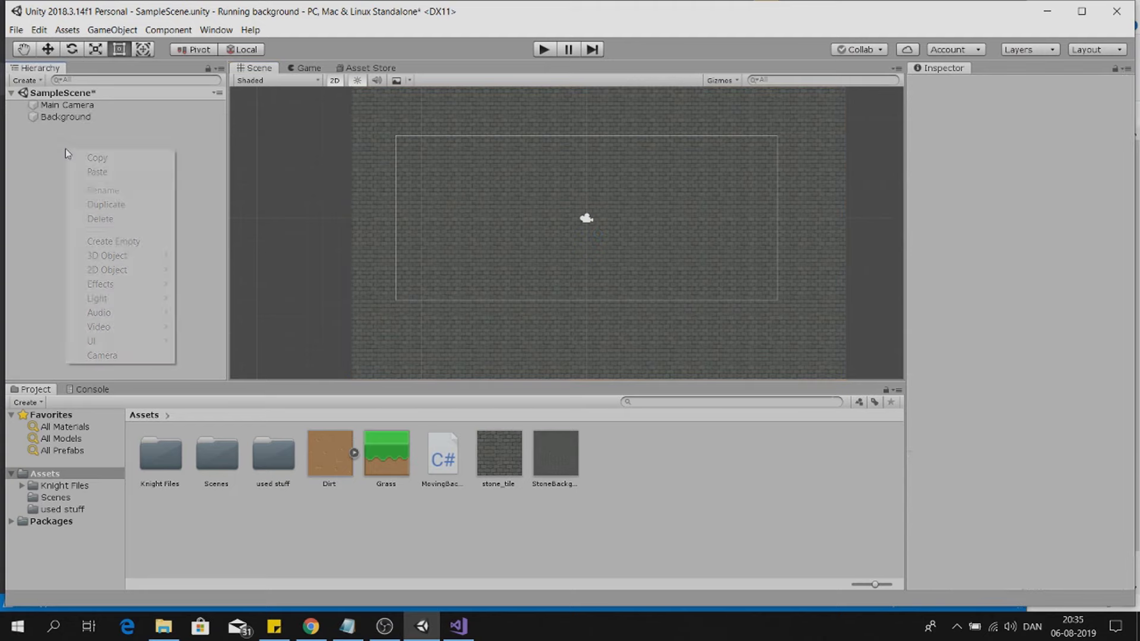
{"action": "mouse_move", "coordinate": [134, 255]}
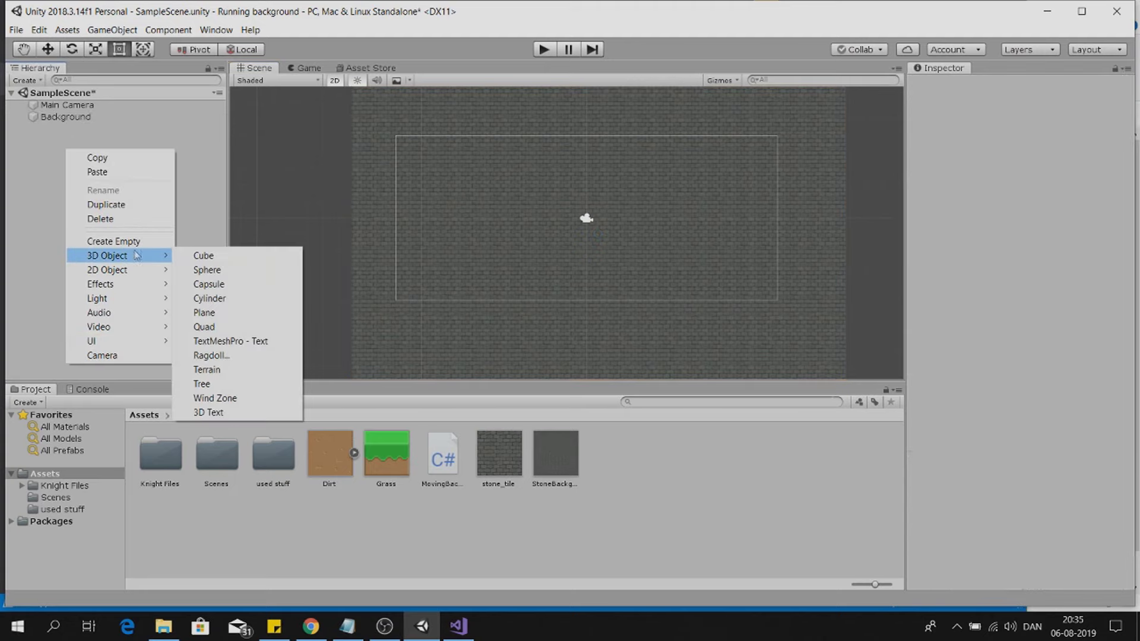
{"action": "left_click", "coordinate": [203, 327]}
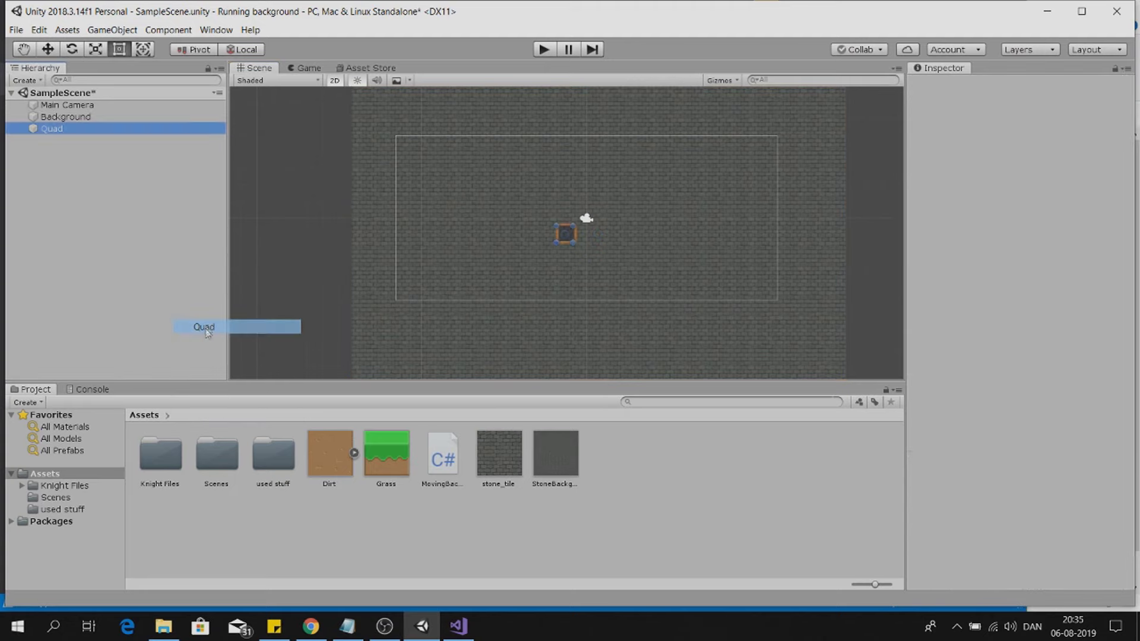
{"action": "right_click", "coordinate": [97, 131]}
{"action": "left_click", "coordinate": [132, 173]}
{"action": "type", "text": "Platform"}
{"action": "key", "text": "Return"}
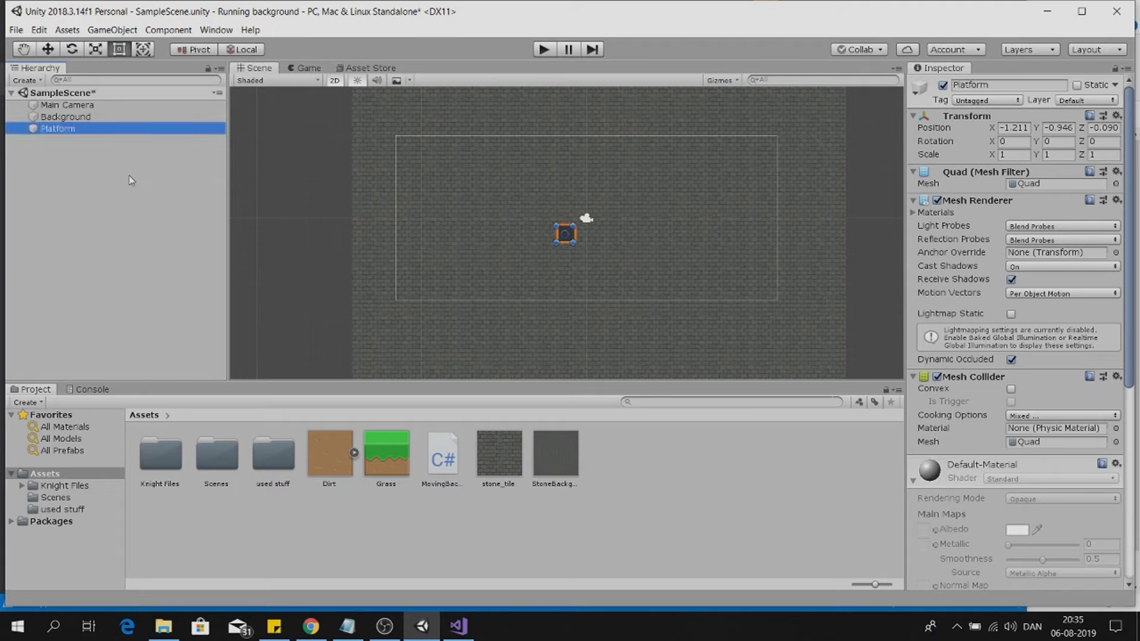
Create a new material named Grass material in the Assets folder.
{"action": "left_click", "coordinate": [387, 461]}
{"action": "right_click", "coordinate": [628, 467]}
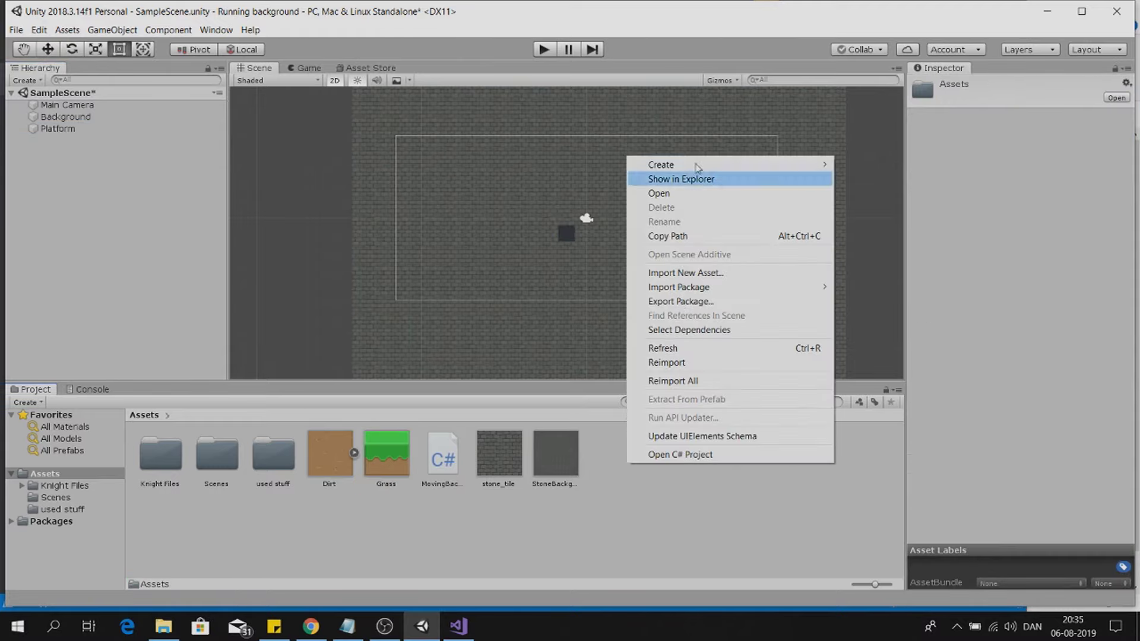
{"action": "mouse_move", "coordinate": [699, 166]}
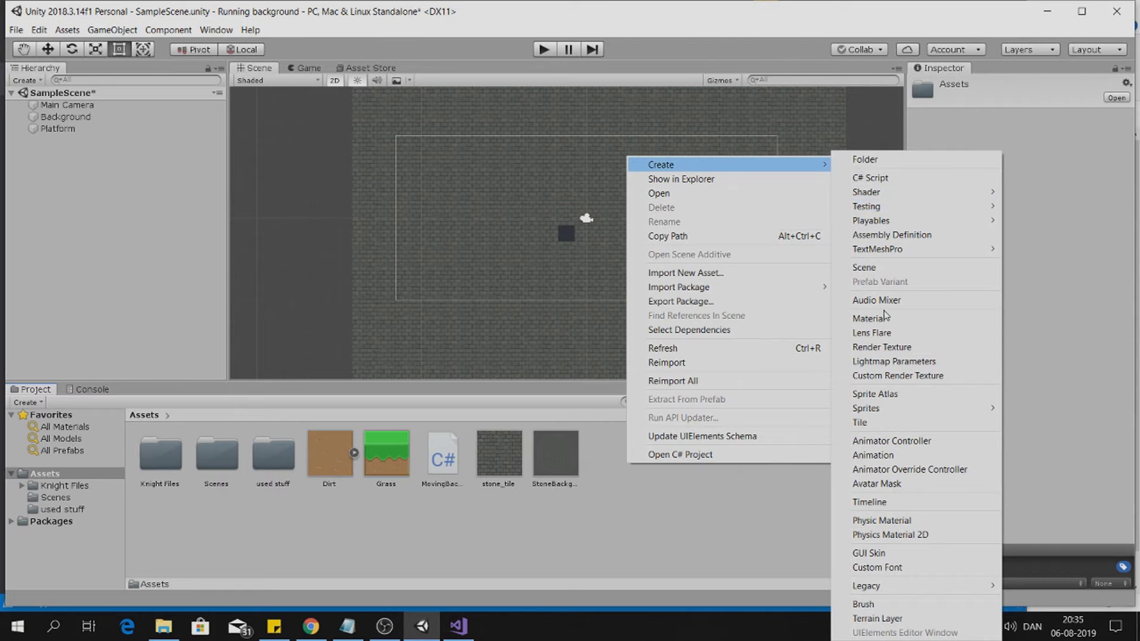
{"action": "left_click", "coordinate": [885, 316]}
{"action": "type", "text": "G"}
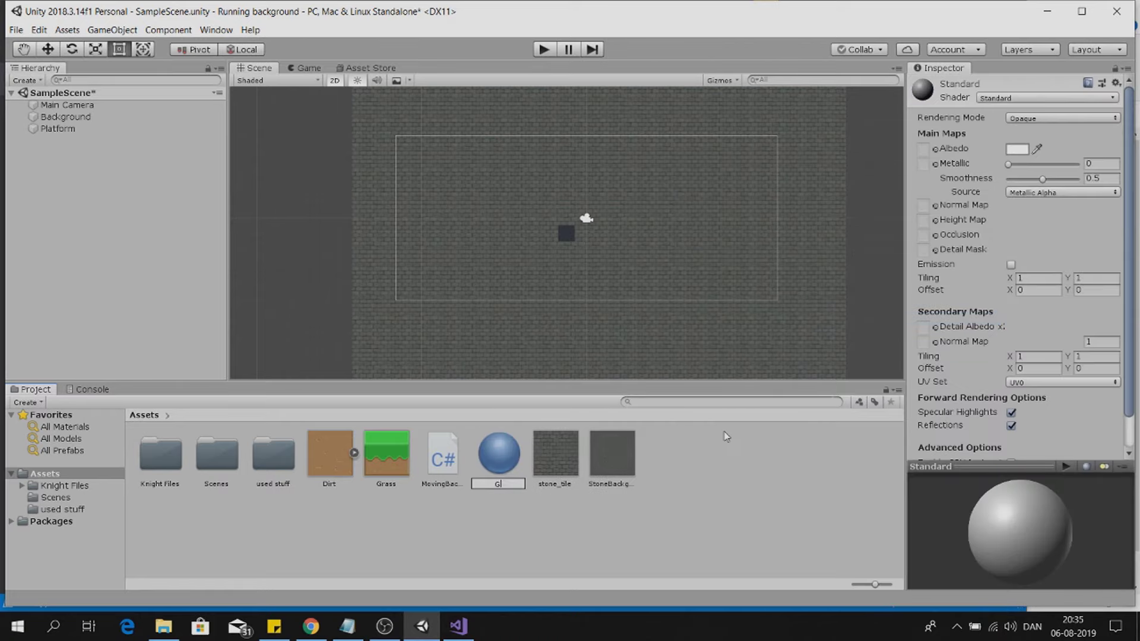
{"action": "type", "text": "rass material"}
{"action": "key", "text": "Return"}
Use the Grass texture as the Grass material's albedo and set its shader to Unlit/Texture.
{"action": "left_click_drag", "start_coordinate": [386, 453], "coordinate": [924, 150]}
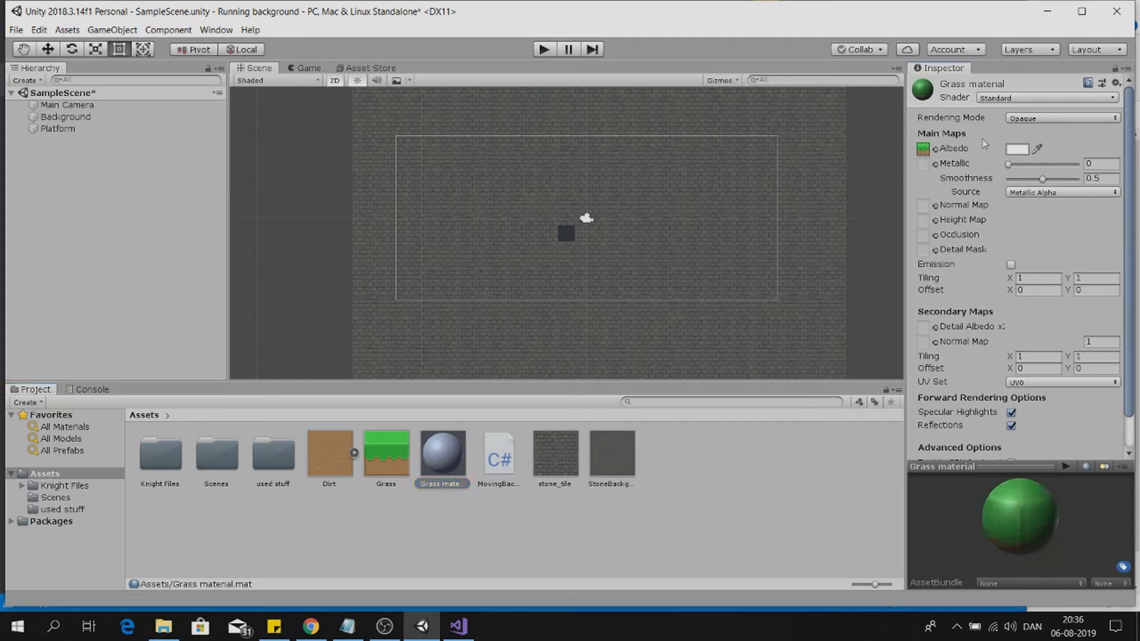
{"action": "left_click", "coordinate": [1006, 98]}
{"action": "mouse_move", "coordinate": [1047, 277]}
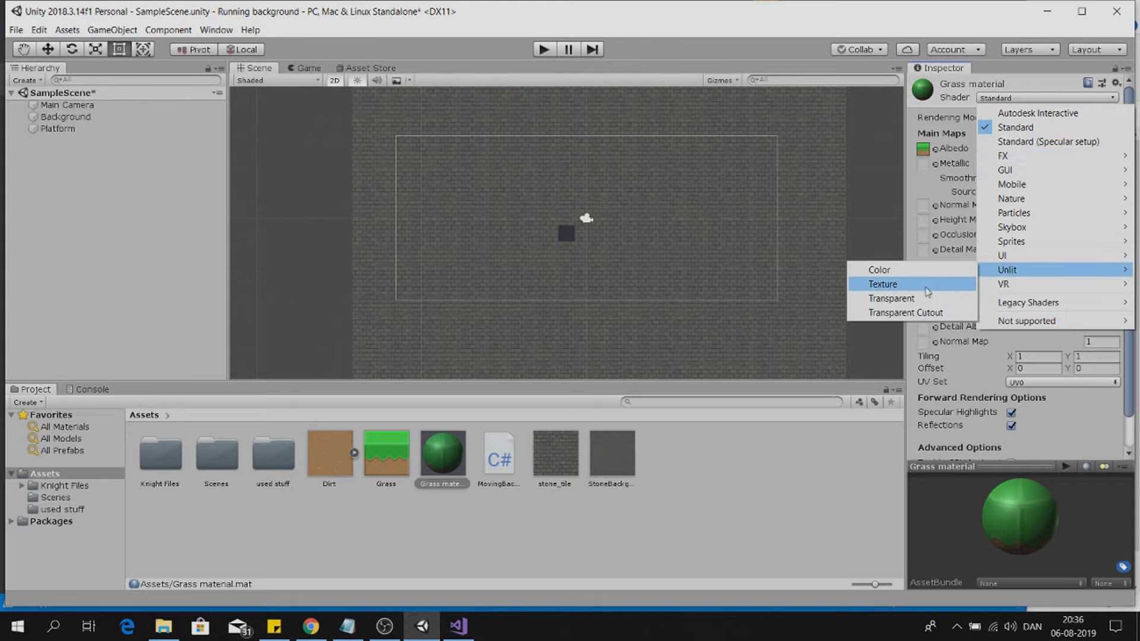
{"action": "left_click", "coordinate": [879, 284]}
Apply the Grass material to the Platform quad and set the quad's X scale to 30.
{"action": "left_click_drag", "start_coordinate": [447, 456], "coordinate": [570, 231]}
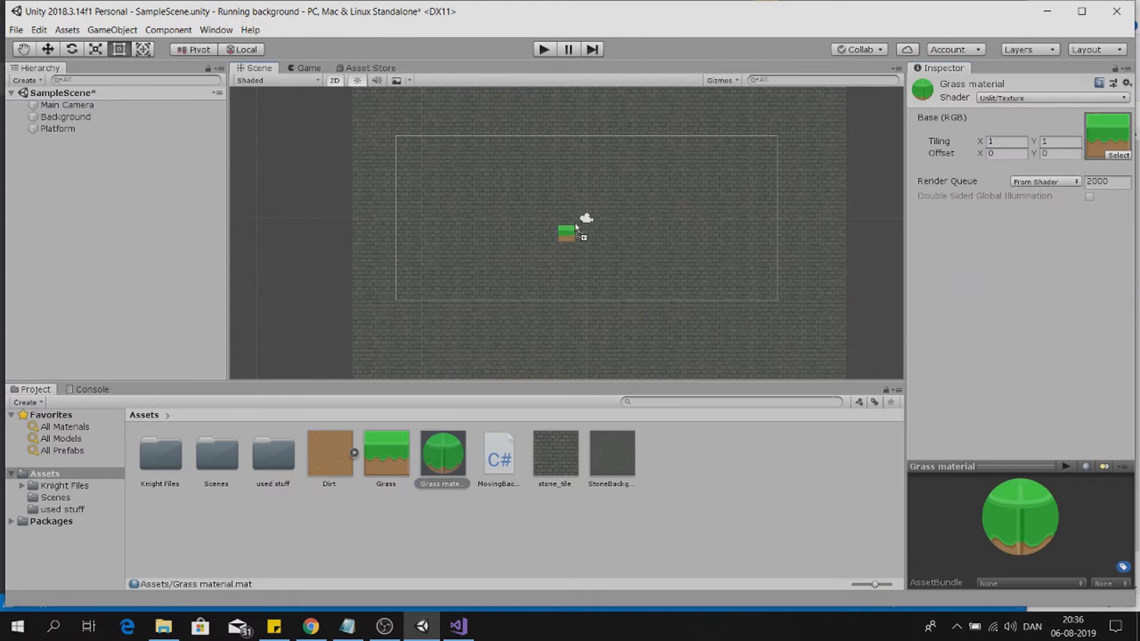
{"action": "left_click", "coordinate": [59, 130]}
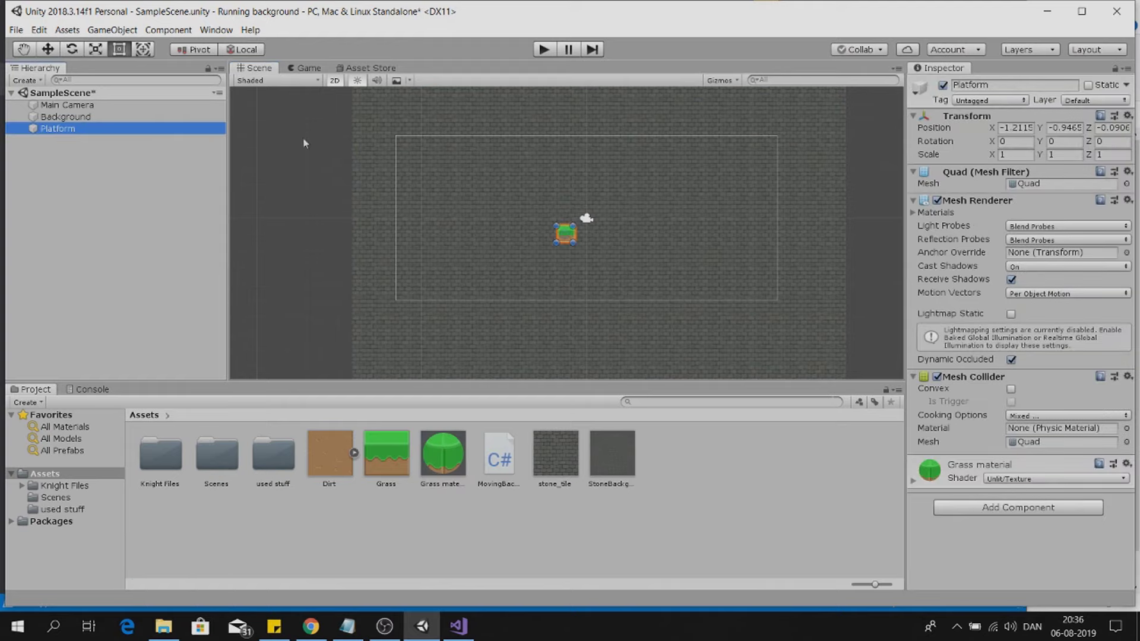
{"action": "left_click", "coordinate": [1013, 154]}
{"action": "type", "text": "30"}
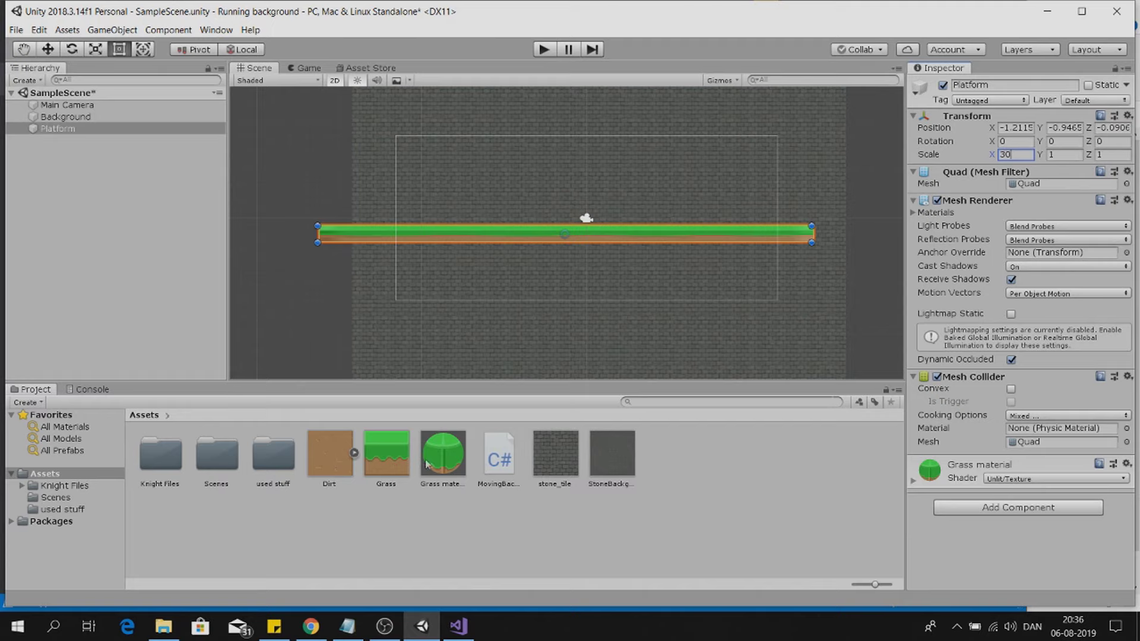
Set the Grass texture's Wrap Mode to Repeat and apply the import settings.
{"action": "left_click", "coordinate": [402, 465]}
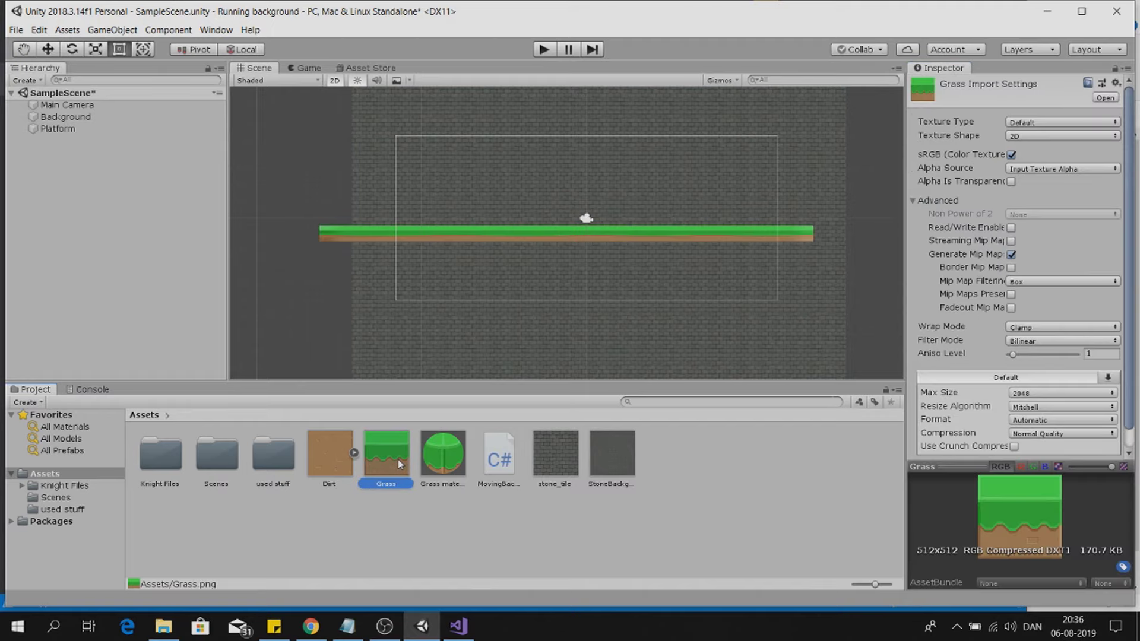
{"action": "left_click", "coordinate": [1031, 329]}
{"action": "left_click", "coordinate": [1036, 342]}
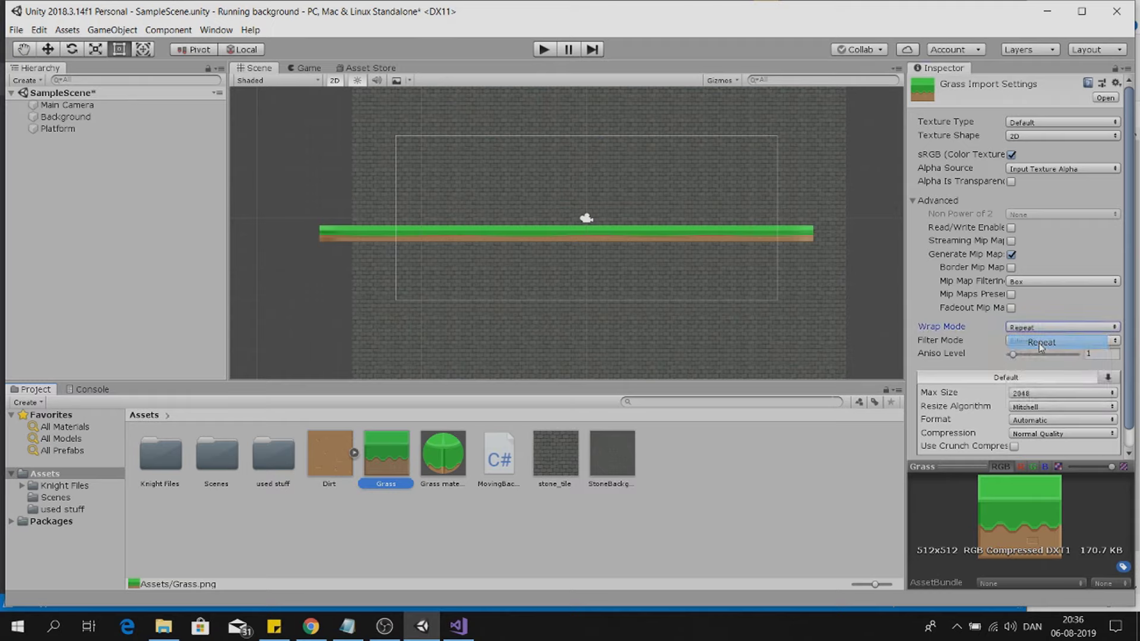
{"action": "left_click", "coordinate": [46, 131]}
{"action": "left_click", "coordinate": [616, 339]}
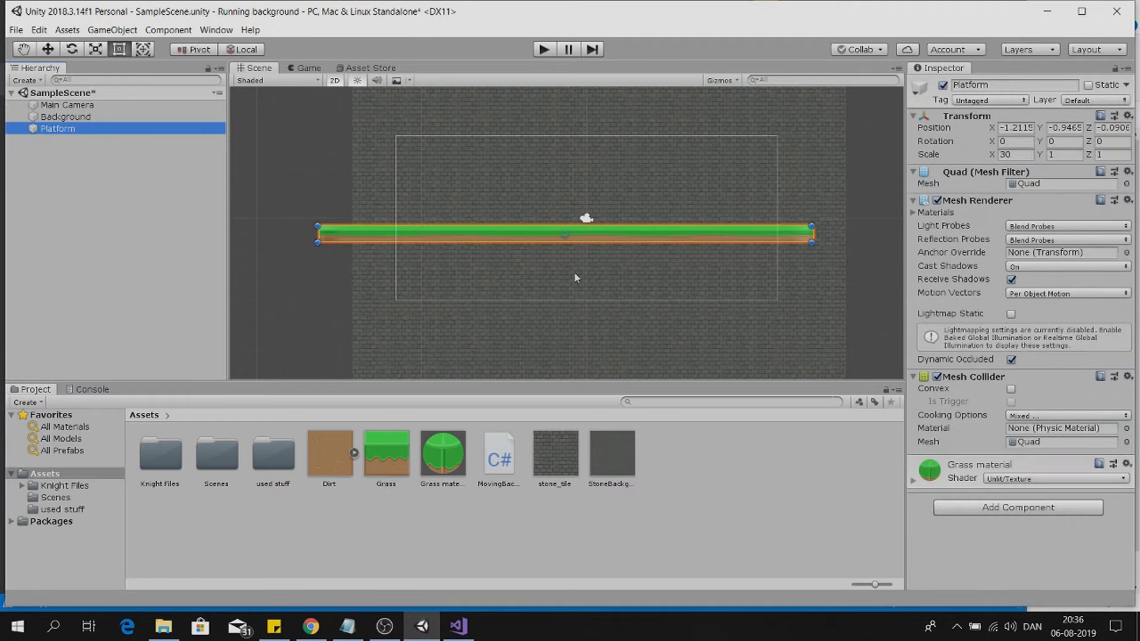
Check the Platform in the Game view and move it down to a Y position of about -2.79.
{"action": "left_click", "coordinate": [304, 68]}
{"action": "left_click", "coordinate": [256, 69]}
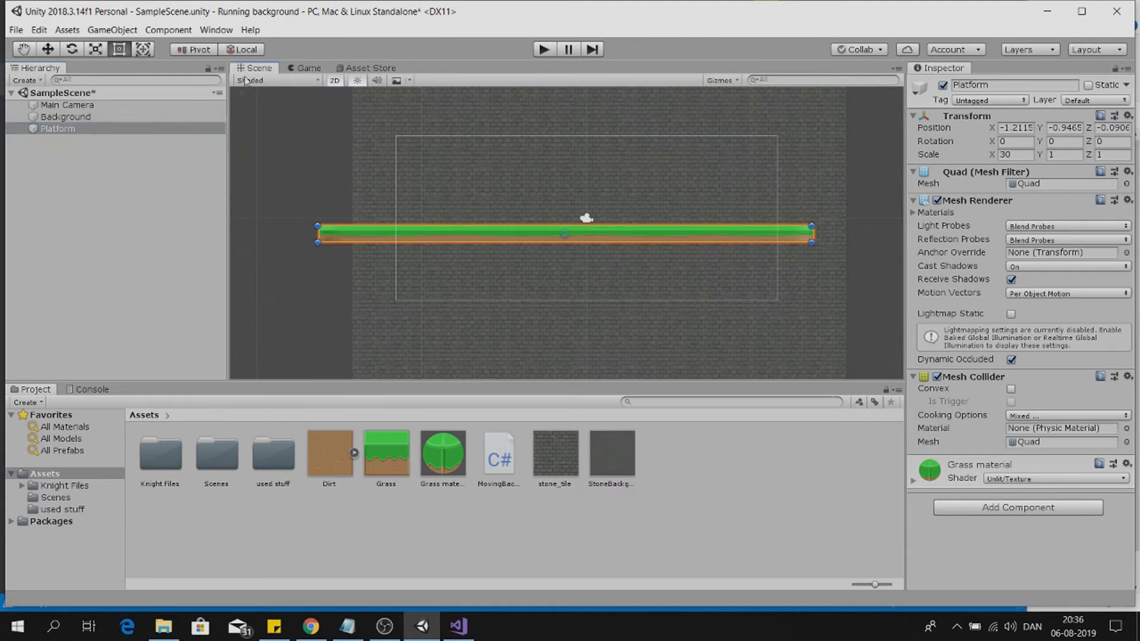
{"action": "key", "text": "w"}
{"action": "left_click_drag", "start_coordinate": [562, 178], "coordinate": [568, 208]}
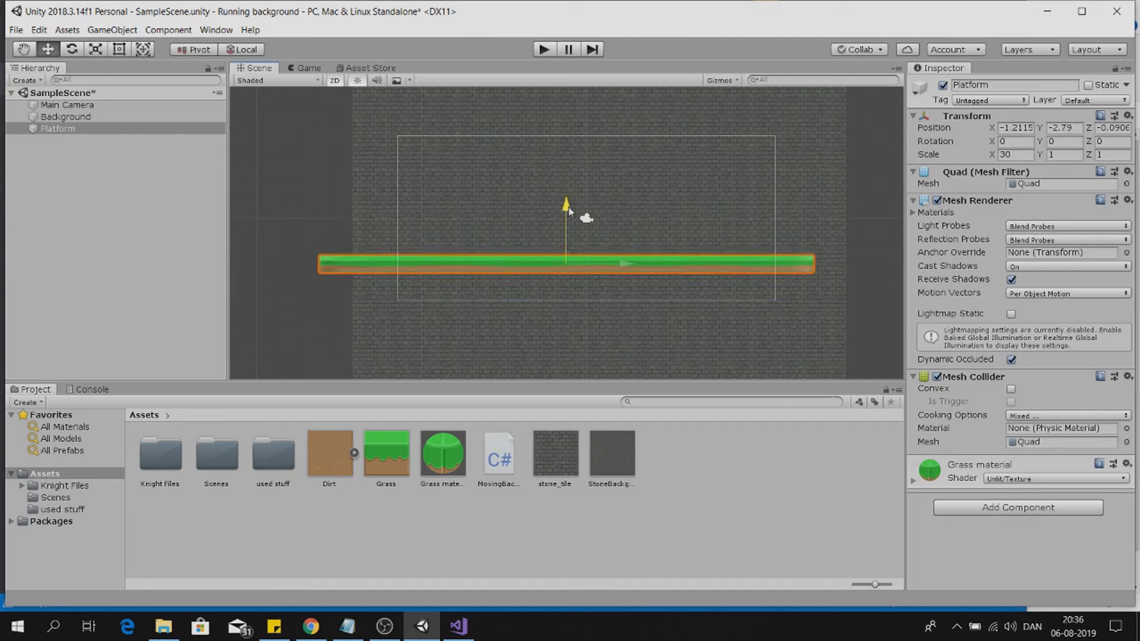
{"action": "left_click", "coordinate": [743, 488]}
{"action": "left_click", "coordinate": [104, 131]}
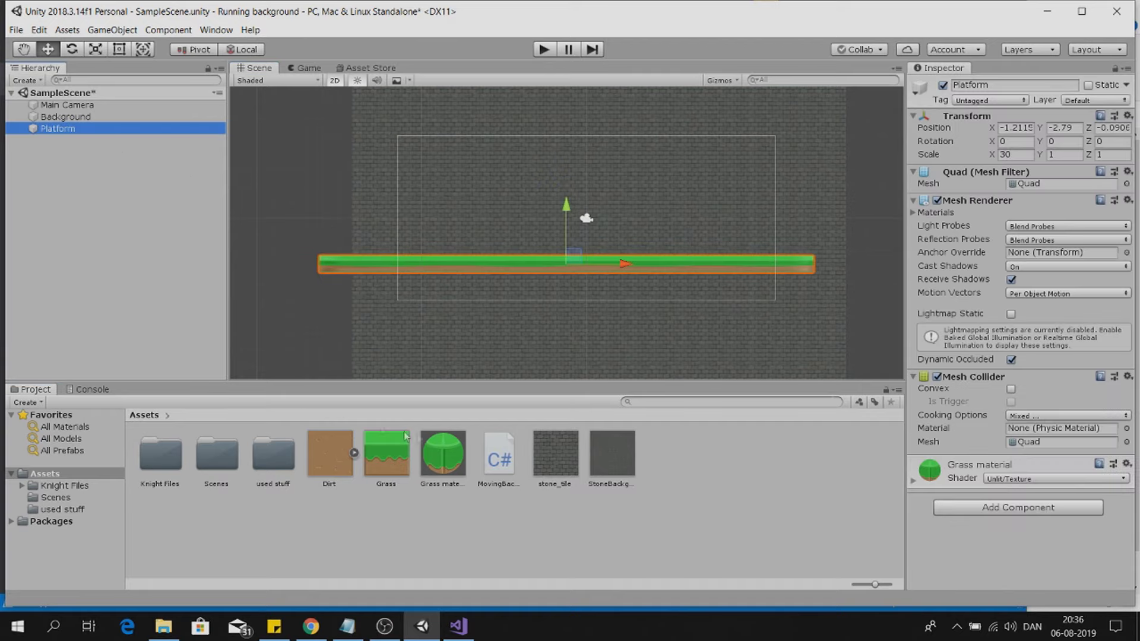
Try an X tiling of 30 on the Grass material, check it in the Game view, and set it back to 1.
{"action": "left_click", "coordinate": [446, 459]}
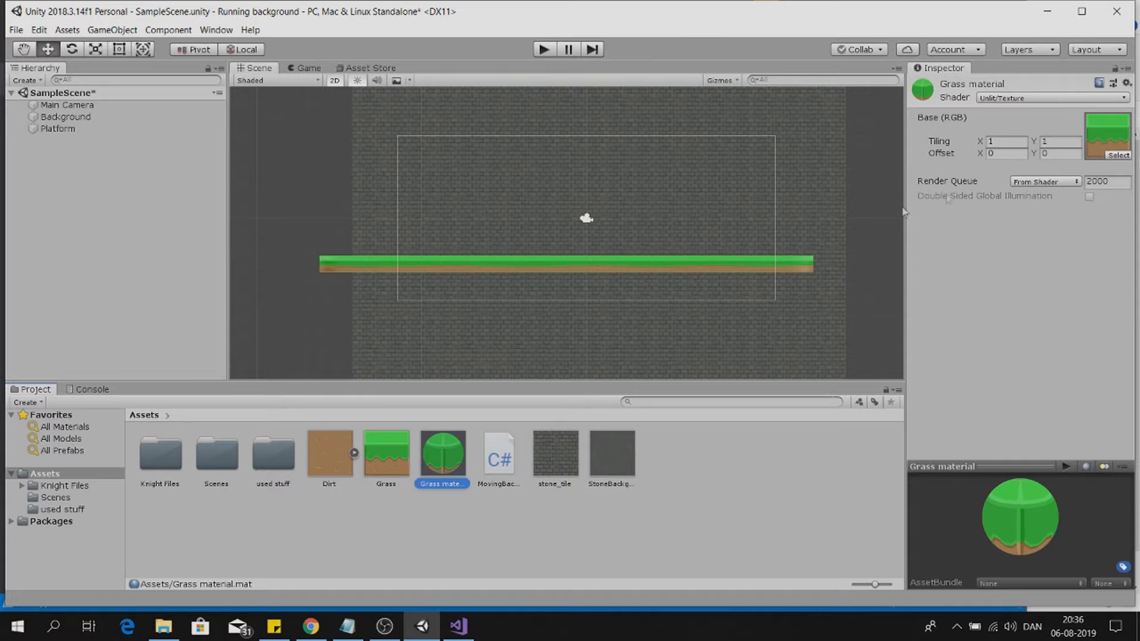
{"action": "left_click", "coordinate": [1008, 143]}
{"action": "type", "text": "30"}
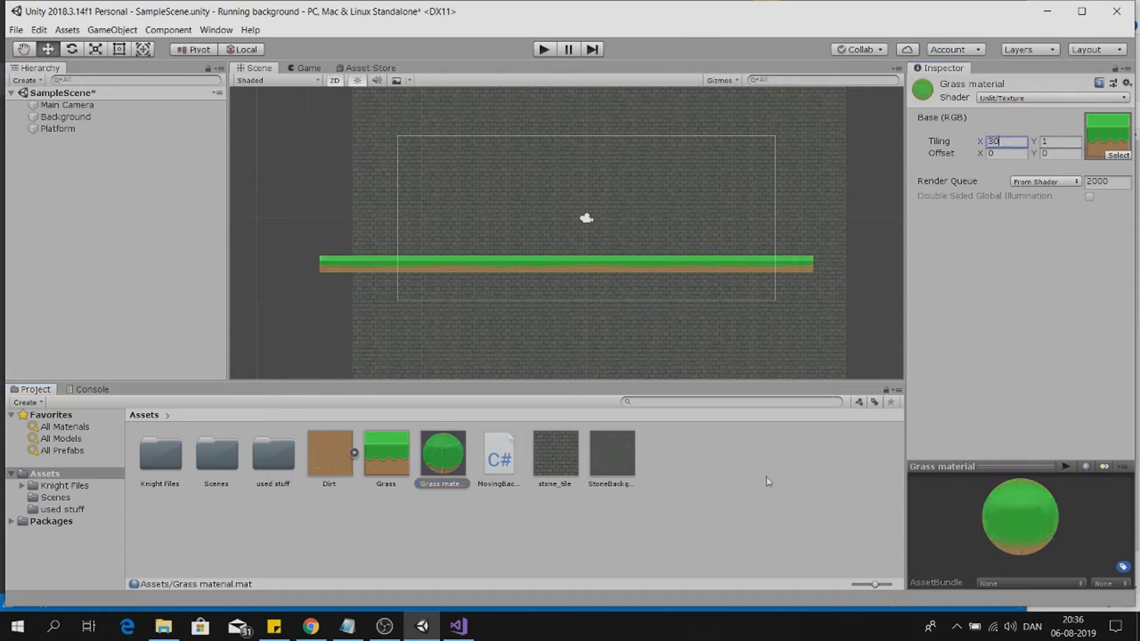
{"action": "left_click", "coordinate": [300, 67]}
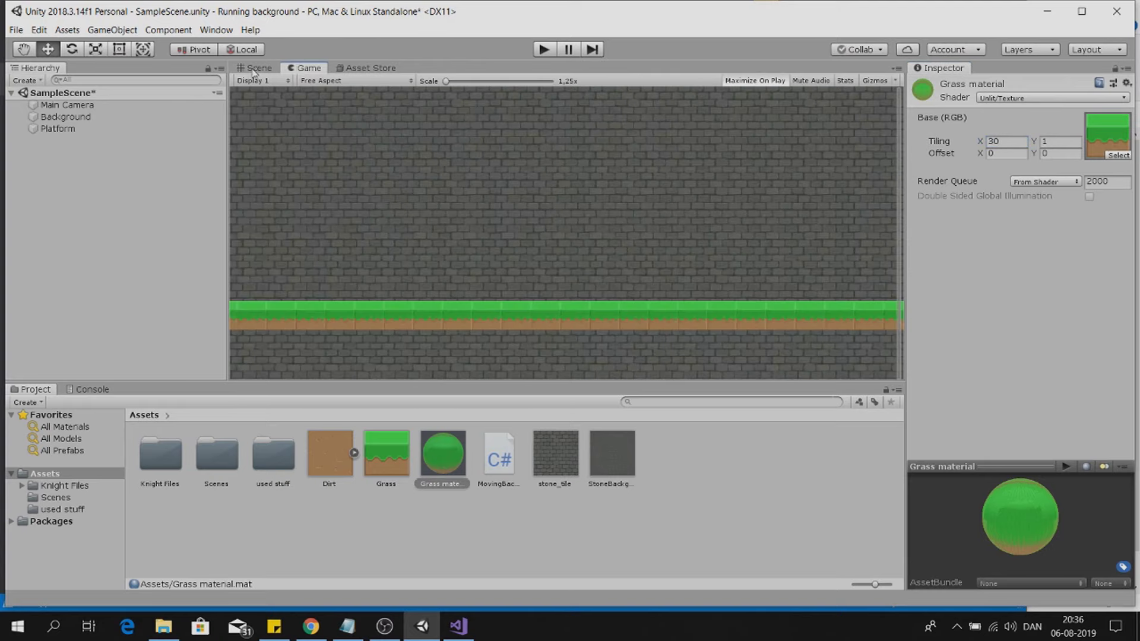
{"action": "left_click", "coordinate": [1004, 142]}
{"action": "type", "text": "1"}
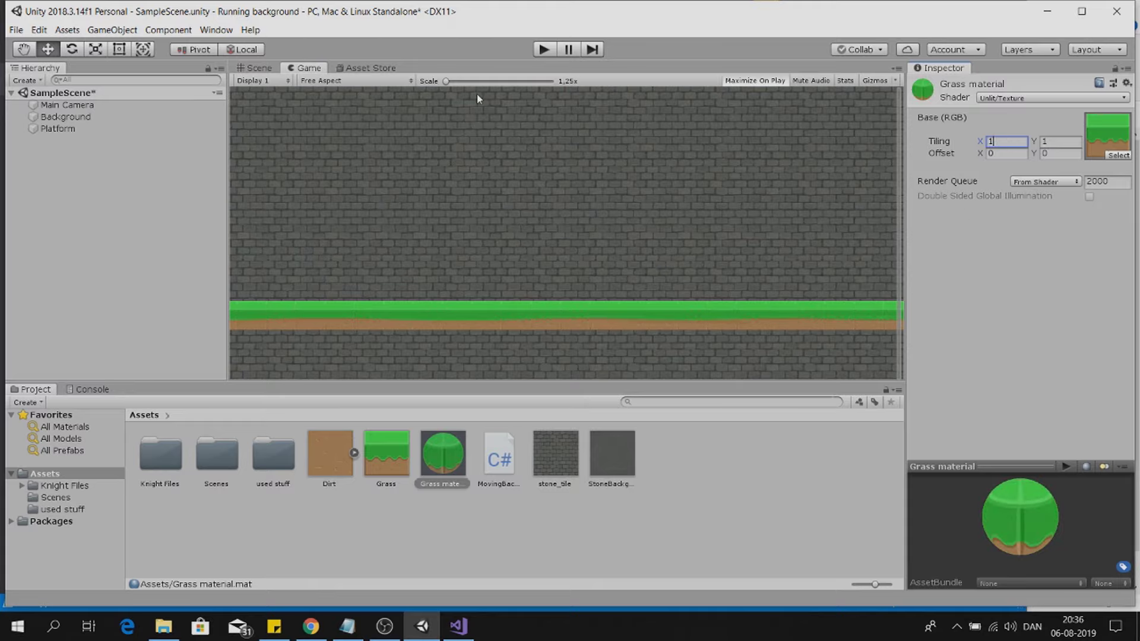
{"action": "left_click", "coordinate": [268, 73]}
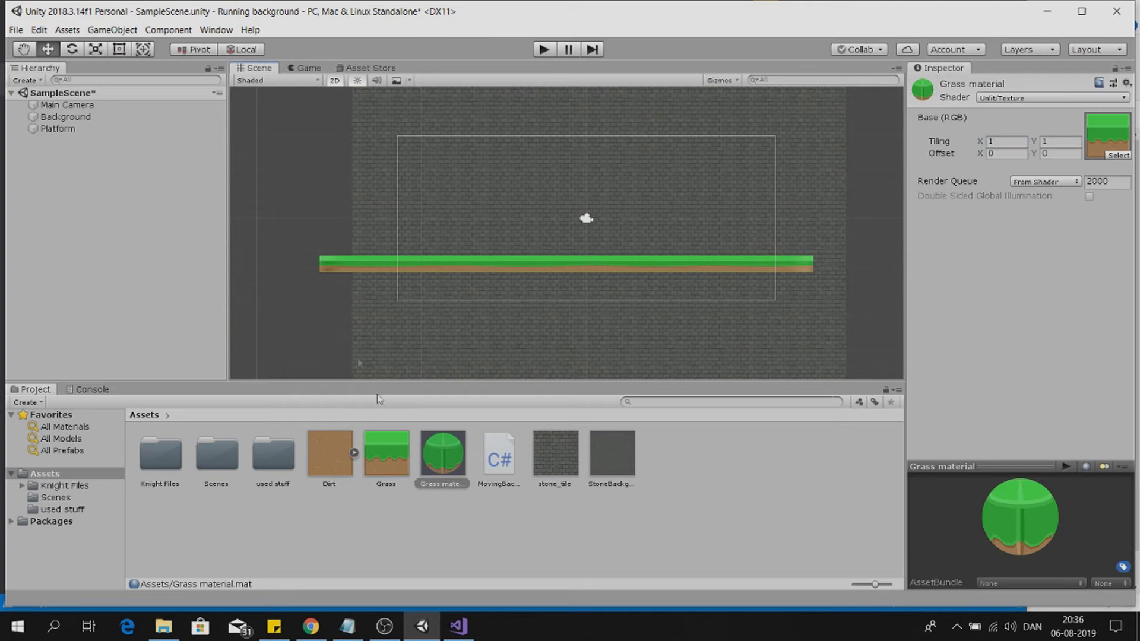
Duplicate the Platform object and rename the copy as Ground.
{"action": "left_click", "coordinate": [72, 130]}
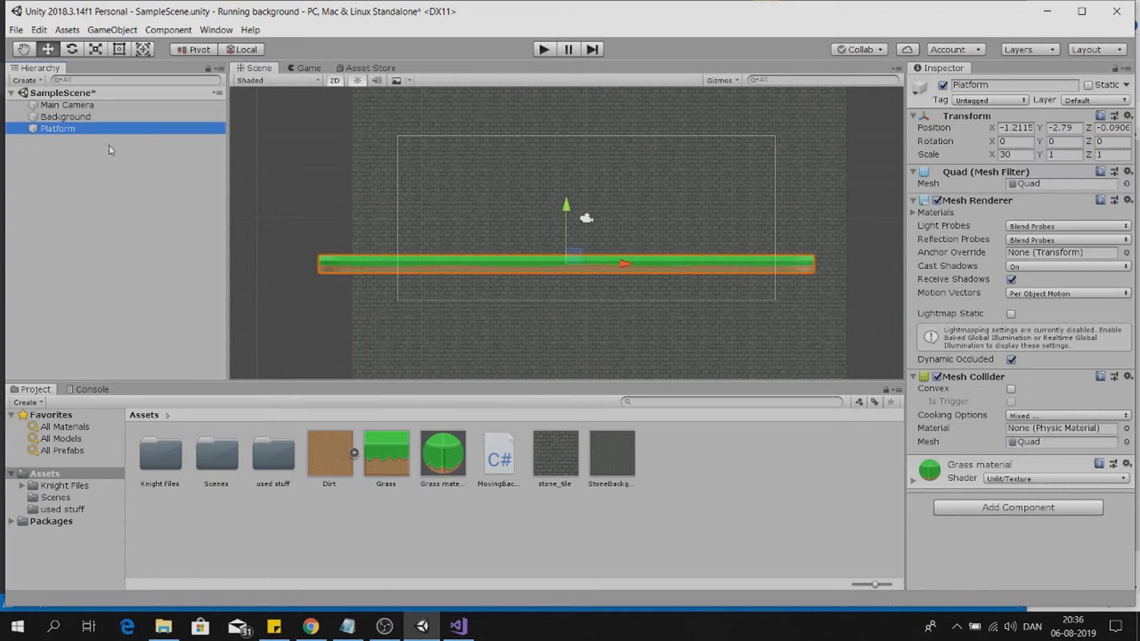
{"action": "key", "text": "ctrl+d"}
{"action": "right_click", "coordinate": [93, 142]}
{"action": "left_click", "coordinate": [136, 183]}
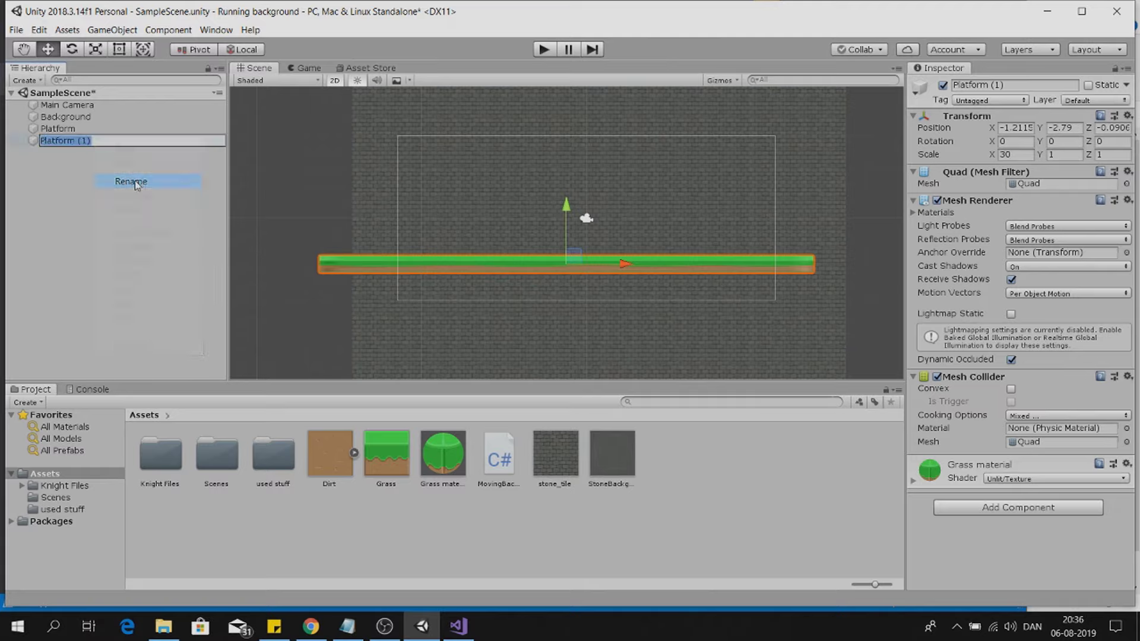
{"action": "type", "text": "Ground"}
{"action": "key", "text": "Return"}
Create a new material named Ground material in the Assets folder.
{"action": "right_click", "coordinate": [326, 462]}
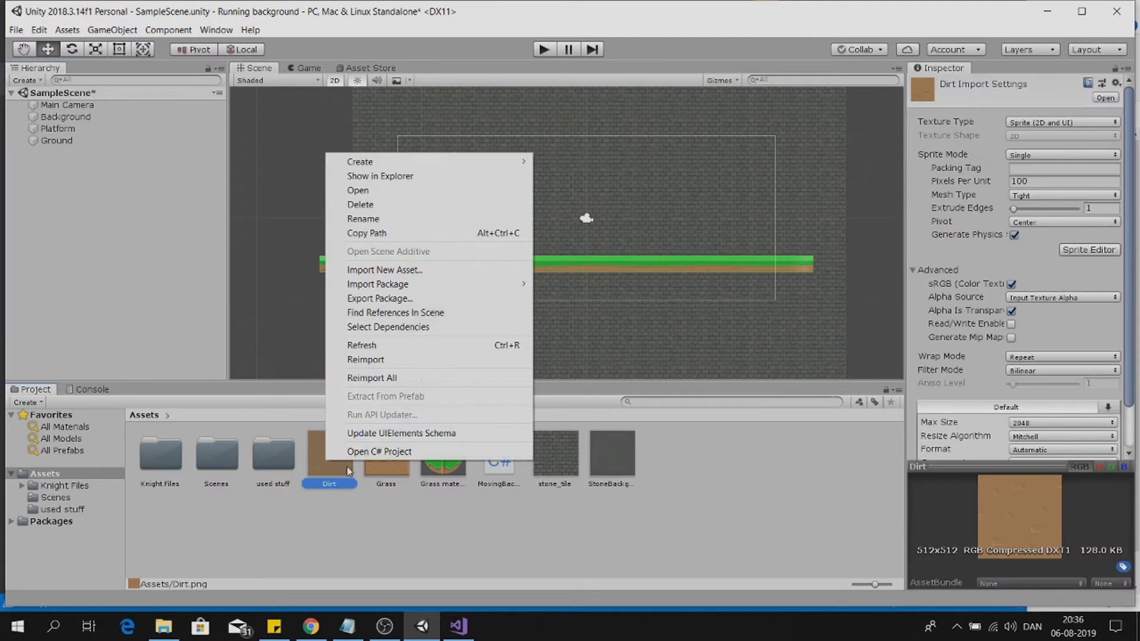
{"action": "mouse_move", "coordinate": [395, 162]}
{"action": "left_click", "coordinate": [594, 318]}
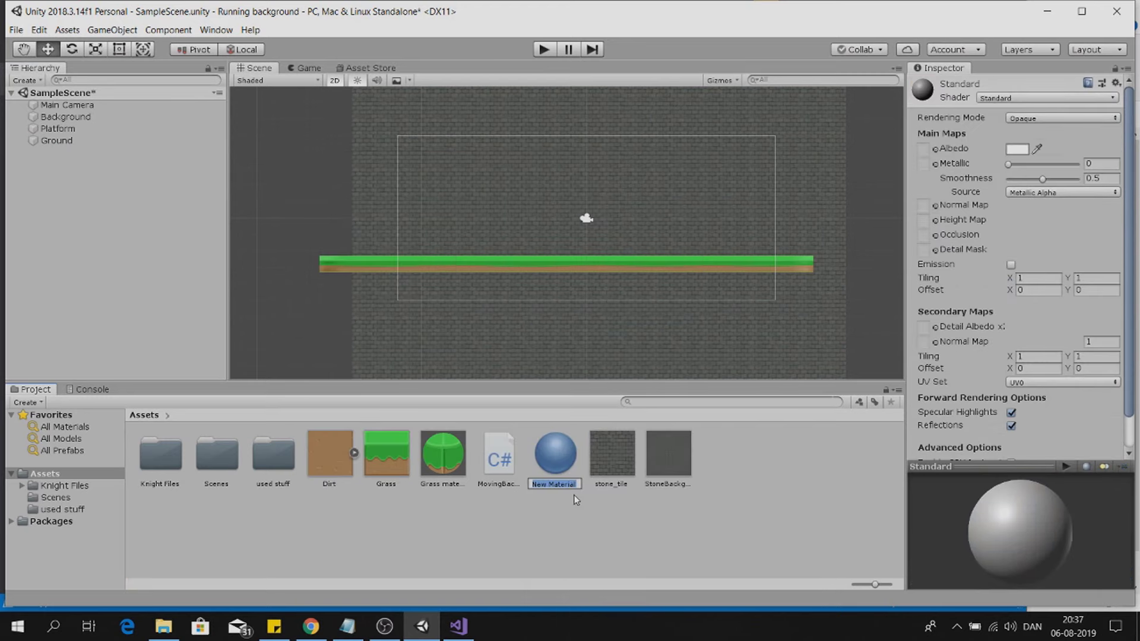
{"action": "type", "text": "Ground material"}
{"action": "key", "text": "Return"}
Use the Dirt texture as the Ground material's albedo and set its shader to Unlit/Texture.
{"action": "left_click_drag", "start_coordinate": [351, 464], "coordinate": [924, 150]}
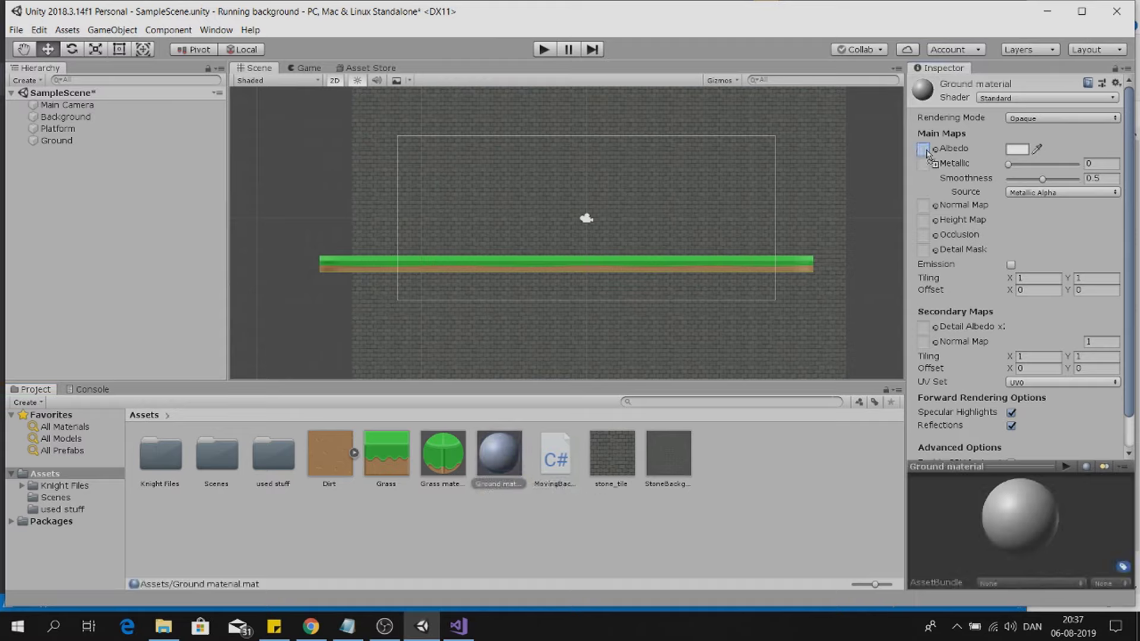
{"action": "left_click", "coordinate": [1044, 98]}
{"action": "mouse_move", "coordinate": [1036, 272]}
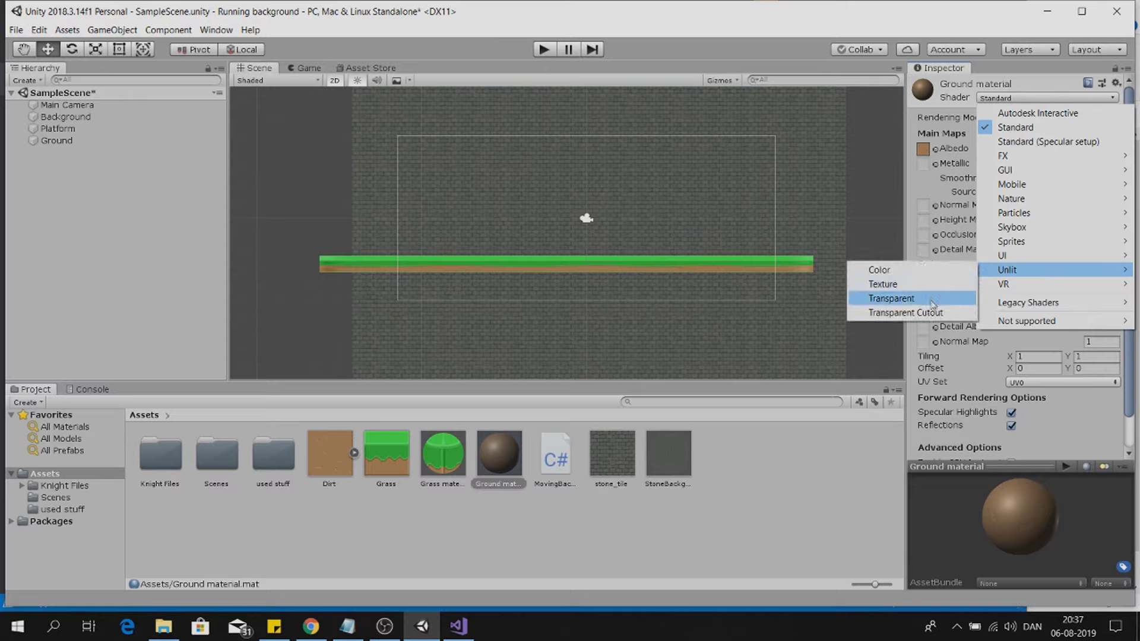
{"action": "left_click", "coordinate": [918, 285]}
{"action": "left_click", "coordinate": [1012, 143]}
{"action": "left_click", "coordinate": [486, 536]}
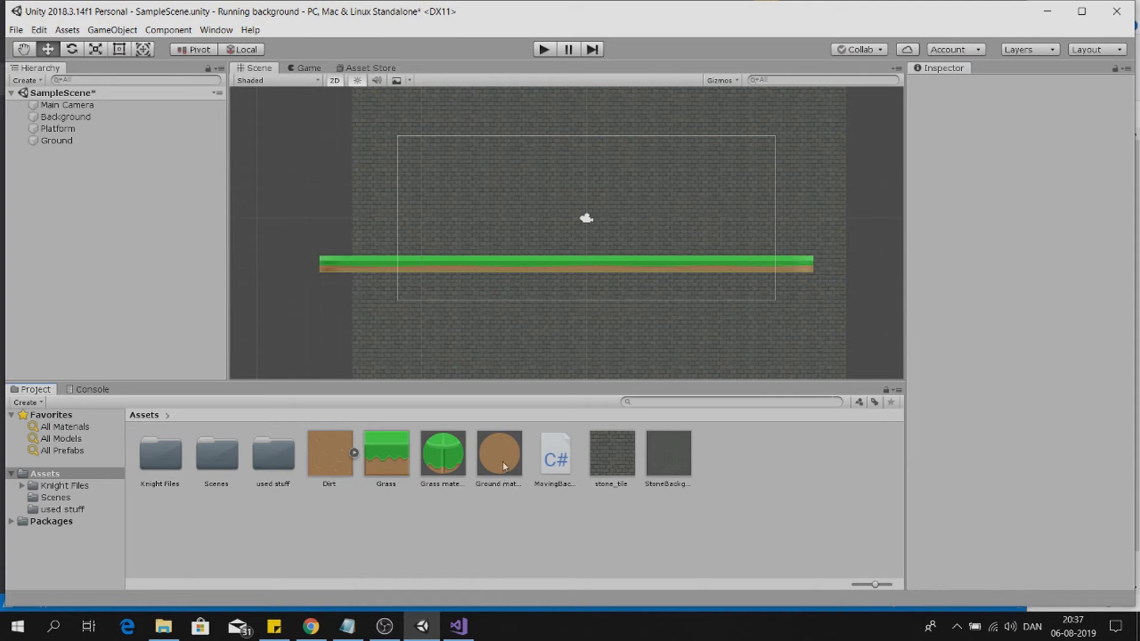
Move the Ground object below the Platform to a Y position of about -4.1 and apply the Ground material to it.
{"action": "left_click", "coordinate": [66, 141]}
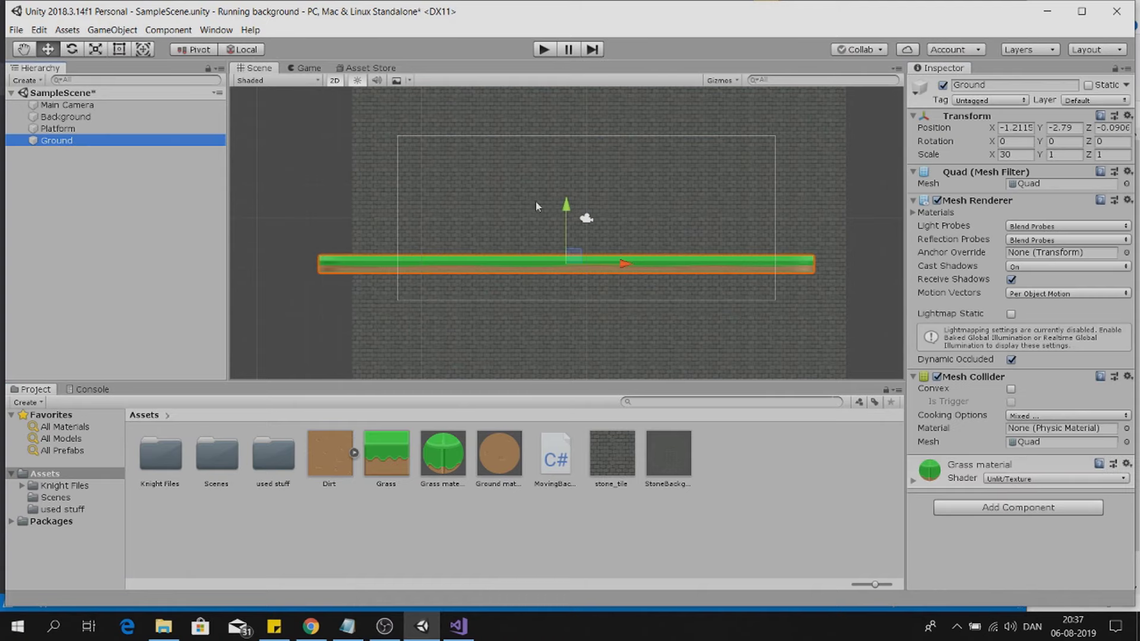
{"action": "left_click_drag", "start_coordinate": [566, 207], "coordinate": [566, 228]}
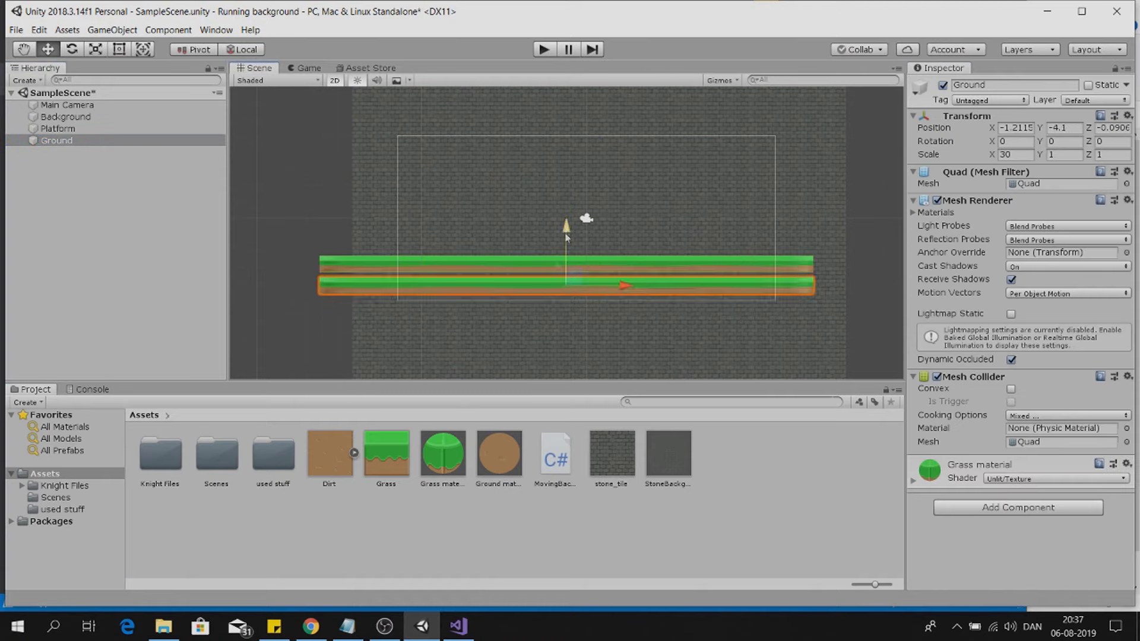
{"action": "left_click_drag", "start_coordinate": [514, 460], "coordinate": [529, 298]}
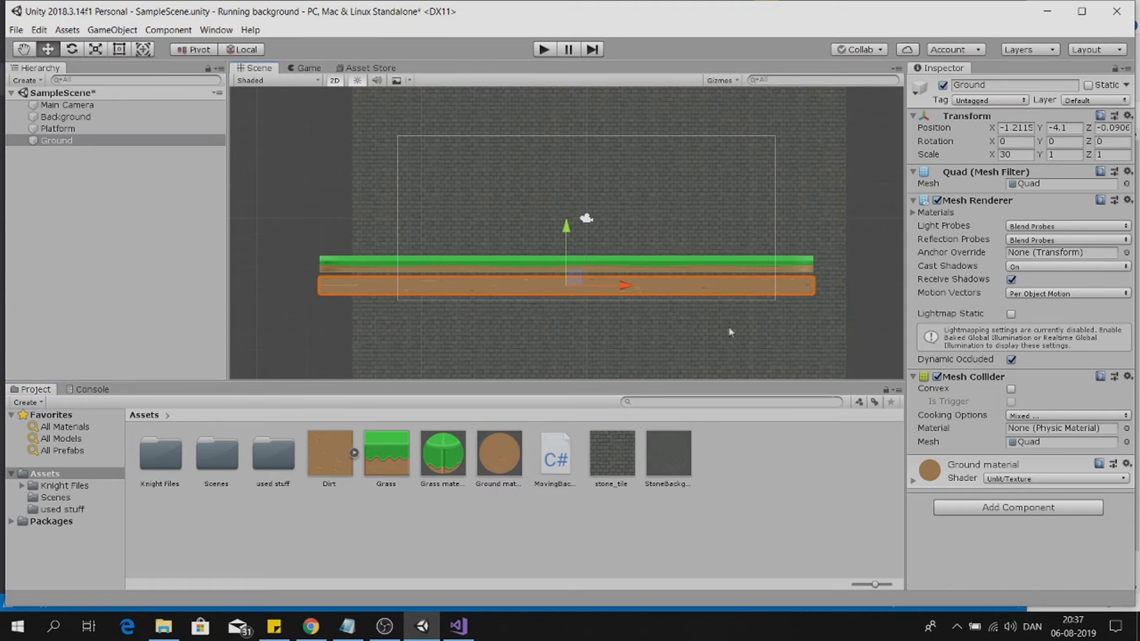
Set the Ground object's Y scale to 2.
{"action": "left_click", "coordinate": [1058, 154]}
{"action": "type", "text": "2"}
{"action": "scroll", "coordinate": [539, 241], "scroll_direction": "up", "scroll_amount": 5}
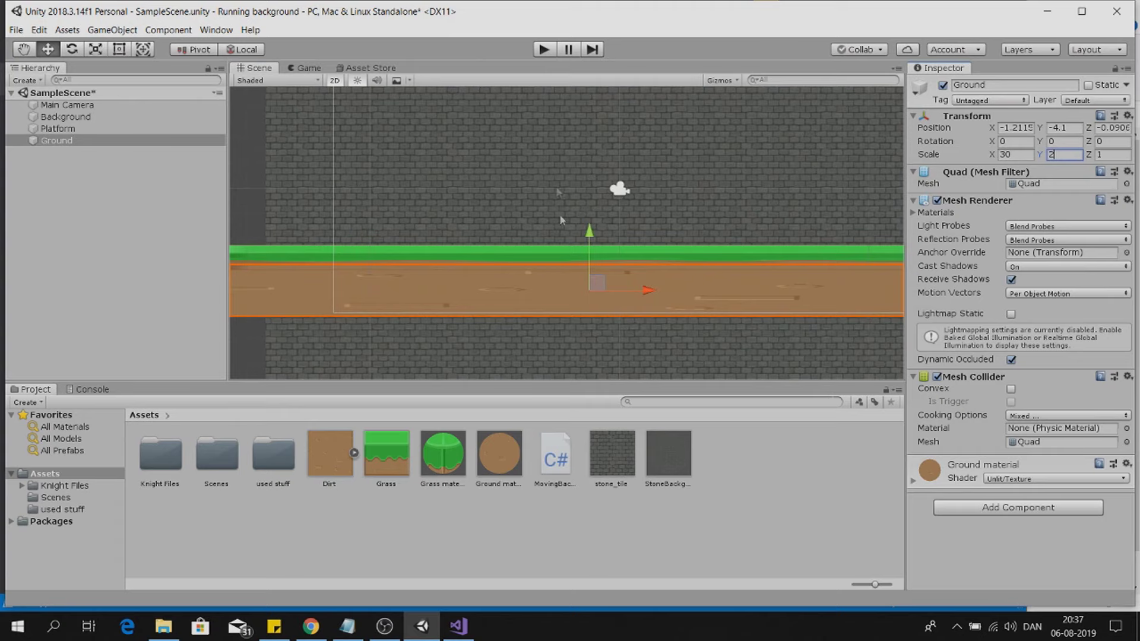
Move the Ground object down to a Y position of about -4.29, directly beneath the Platform.
{"action": "left_click", "coordinate": [609, 240]}
{"action": "left_click", "coordinate": [587, 302]}
{"action": "scroll", "coordinate": [345, 278], "scroll_direction": "down", "scroll_amount": 3}
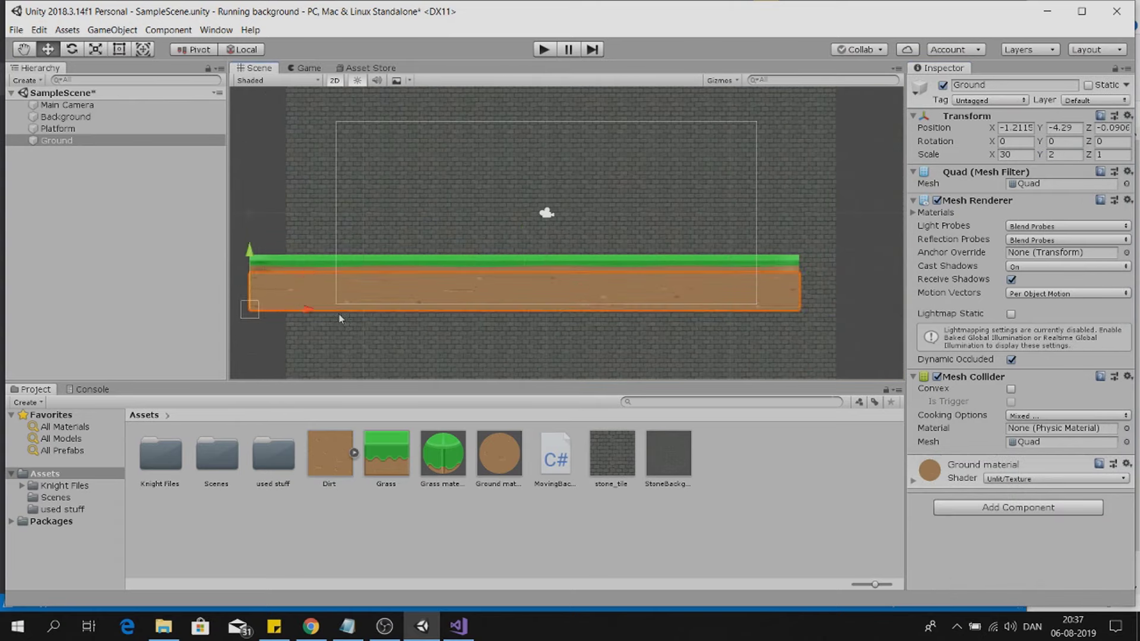
{"action": "left_click", "coordinate": [473, 271]}
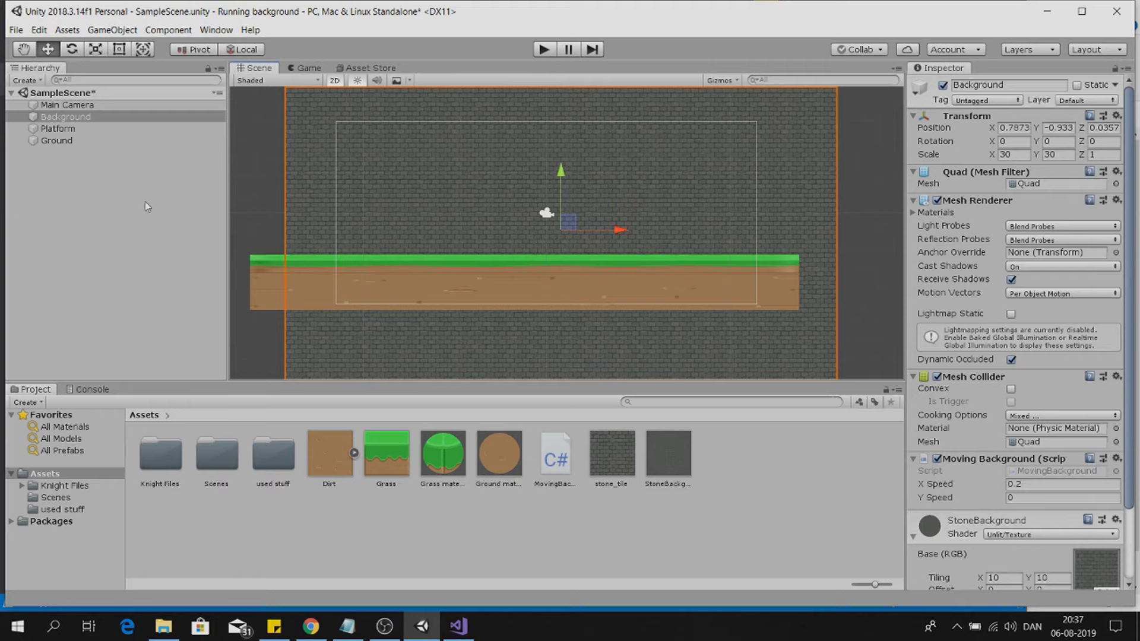
{"action": "left_click", "coordinate": [57, 142]}
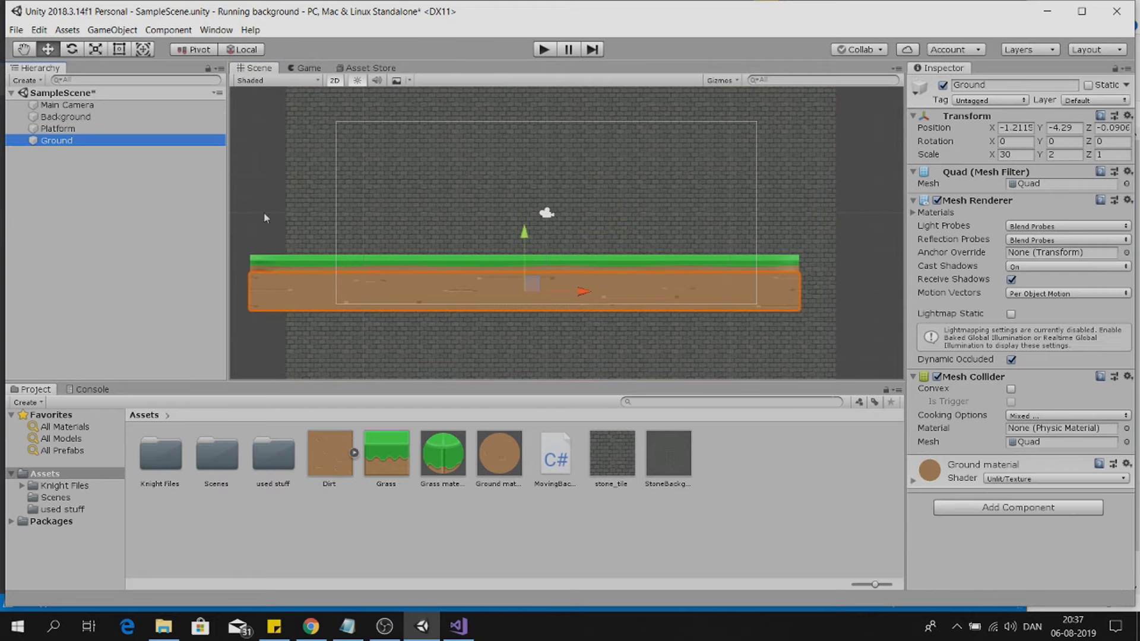
Set the Dirt texture's wrap mode to Repeat.
{"action": "left_click", "coordinate": [342, 461]}
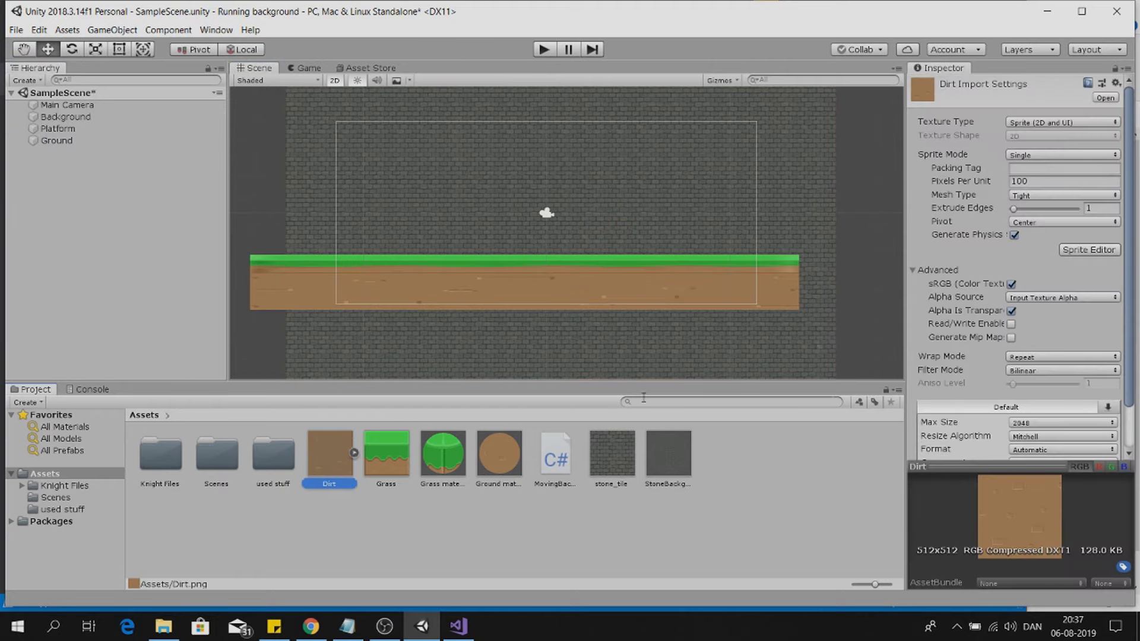
{"action": "left_click", "coordinate": [1036, 361]}
{"action": "left_click", "coordinate": [1034, 374]}
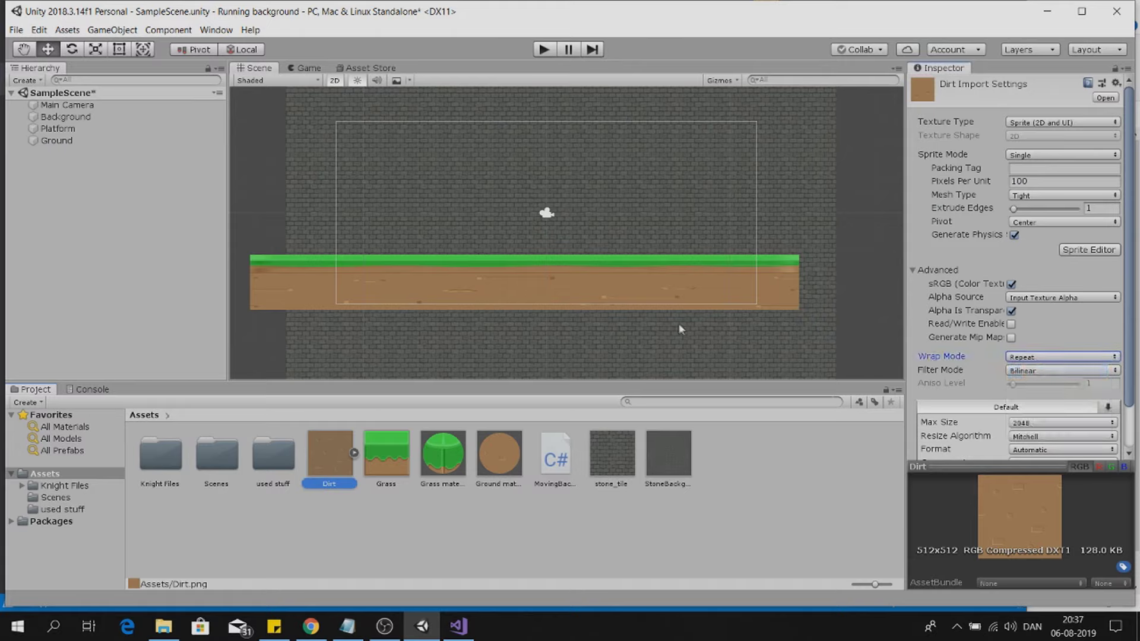
Set the Ground material's tiling to 30 in X and 2 in Y.
{"action": "left_click", "coordinate": [505, 455]}
{"action": "left_click", "coordinate": [998, 142]}
{"action": "type", "text": "30"}
{"action": "key", "text": "Tab"}
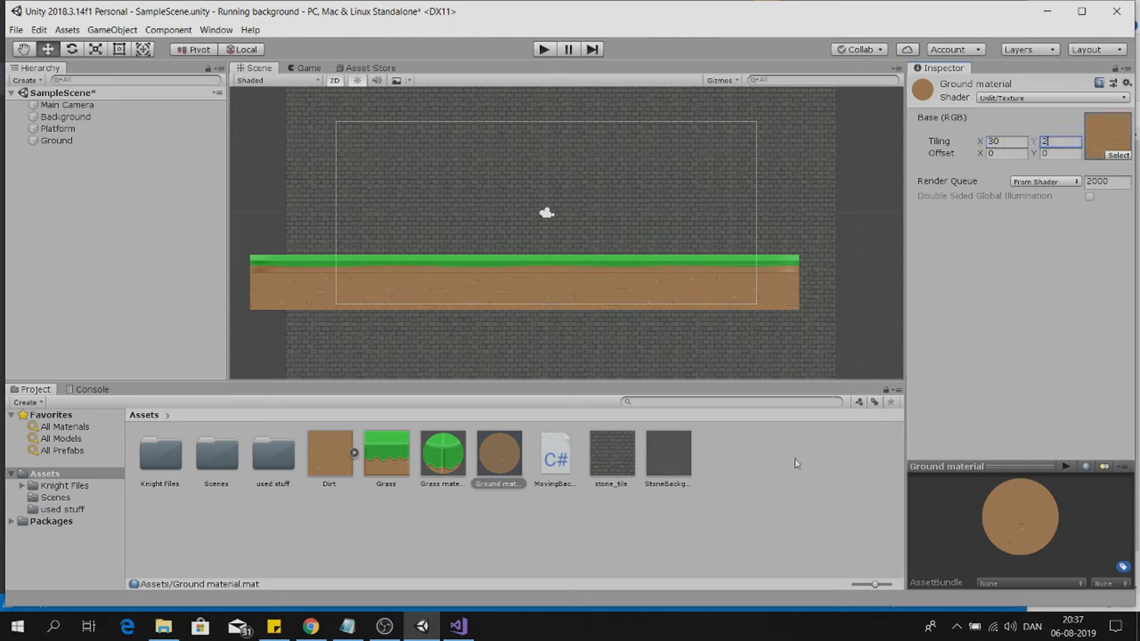
{"action": "left_click", "coordinate": [773, 465]}
Select the Platform and Ground objects together and add the Moving Background script to both.
{"action": "left_click", "coordinate": [63, 128]}
{"action": "left_click", "coordinate": [75, 141]}
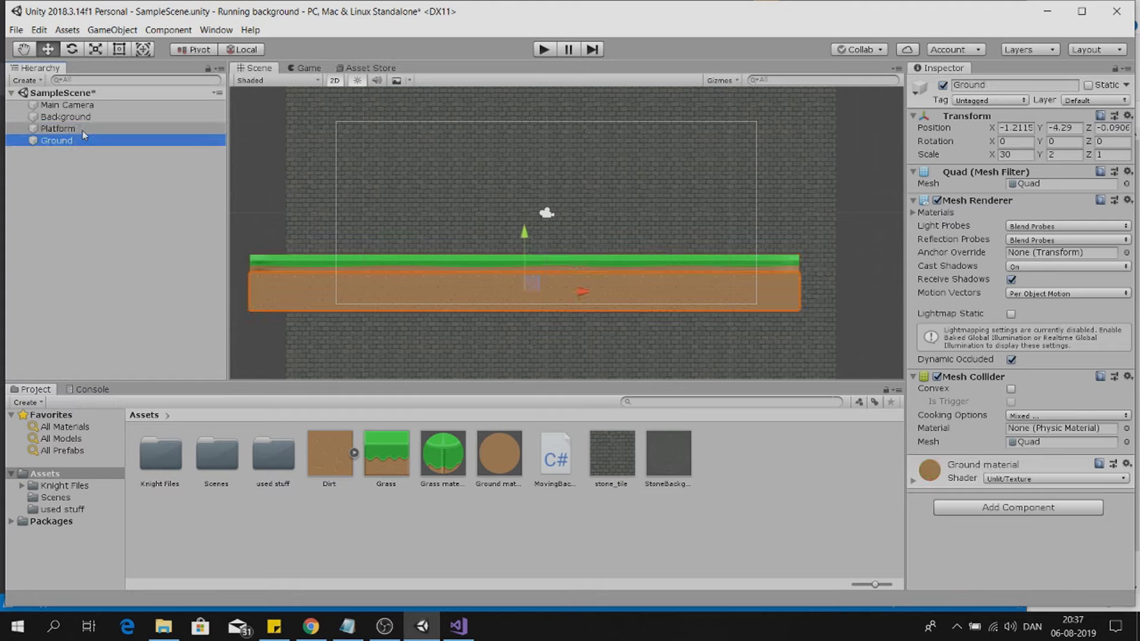
{"action": "left_click", "coordinate": [83, 129], "text": "ctrl"}
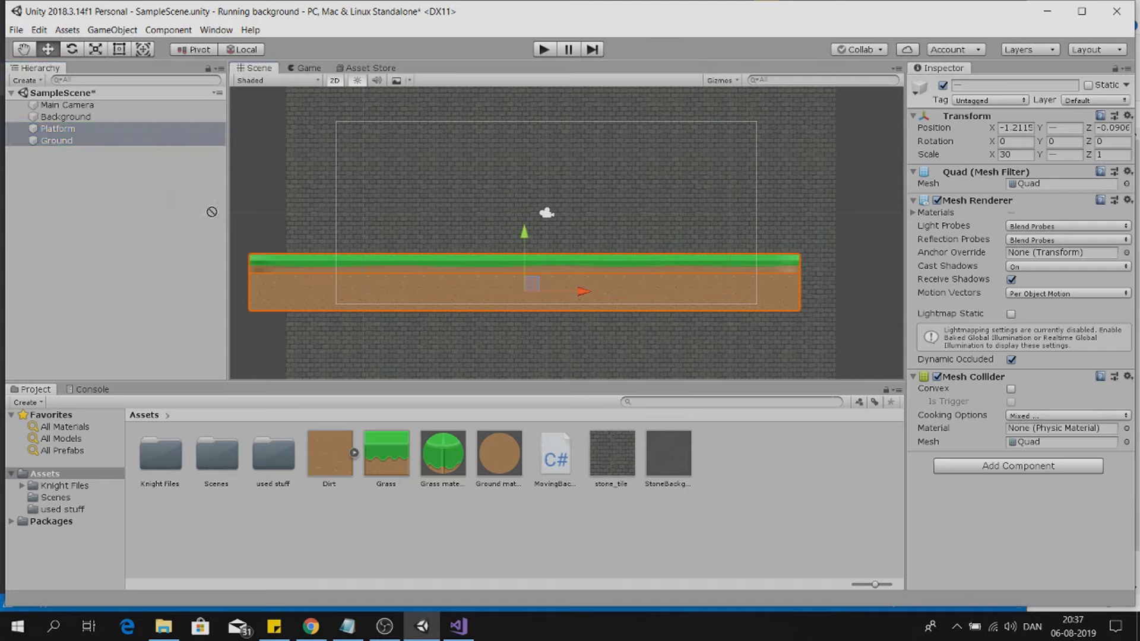
{"action": "left_click_drag", "start_coordinate": [83, 142], "coordinate": [87, 134]}
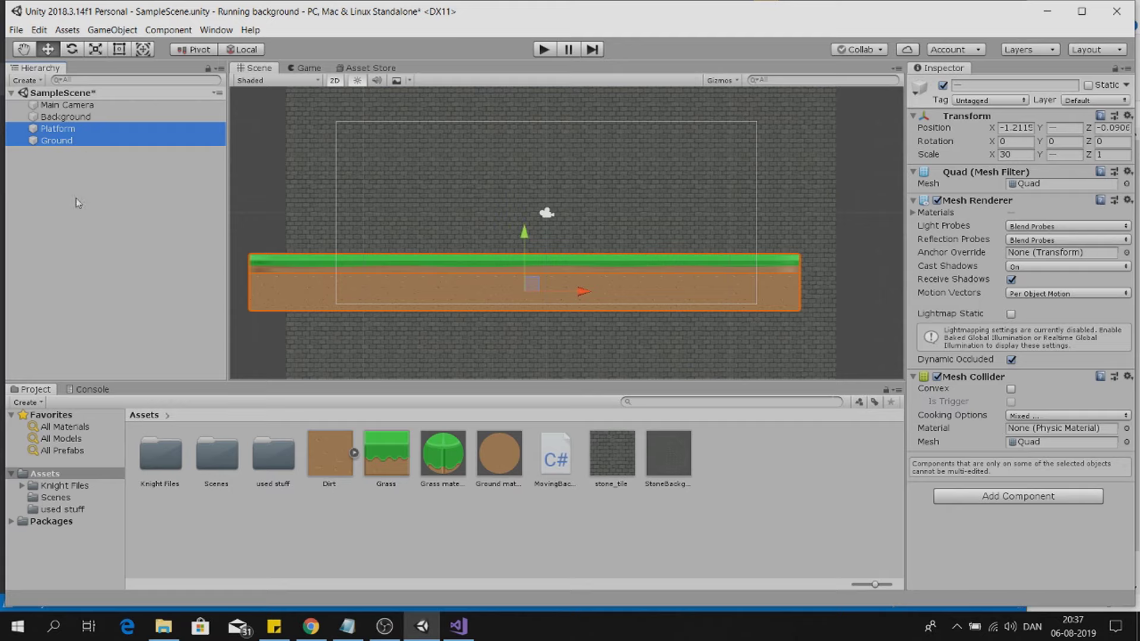
{"action": "left_click", "coordinate": [983, 497]}
{"action": "type", "text": "mov"}
{"action": "key", "text": "Return"}
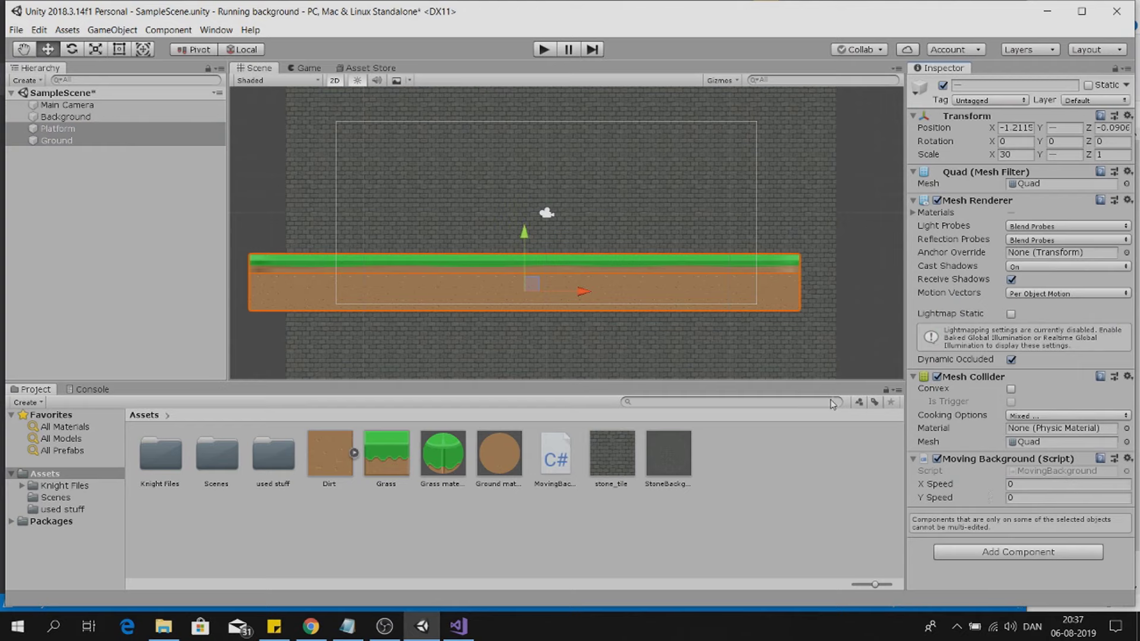
Set the X Speed of both Moving Background components on the Platform to 0.4.
{"action": "left_click", "coordinate": [89, 128]}
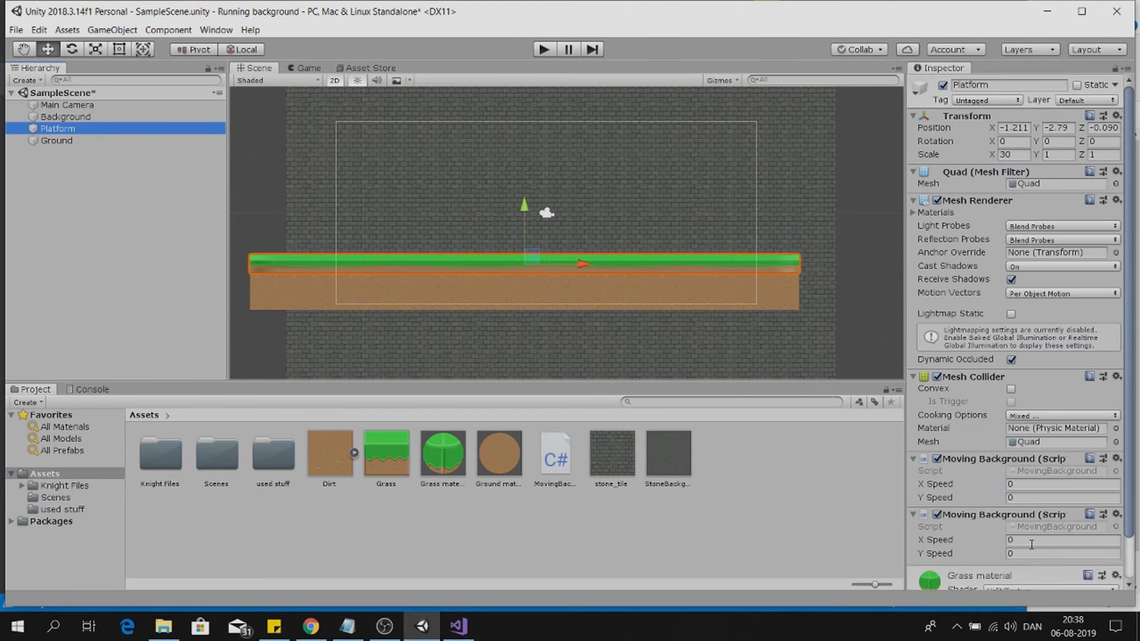
{"action": "left_click", "coordinate": [1030, 541]}
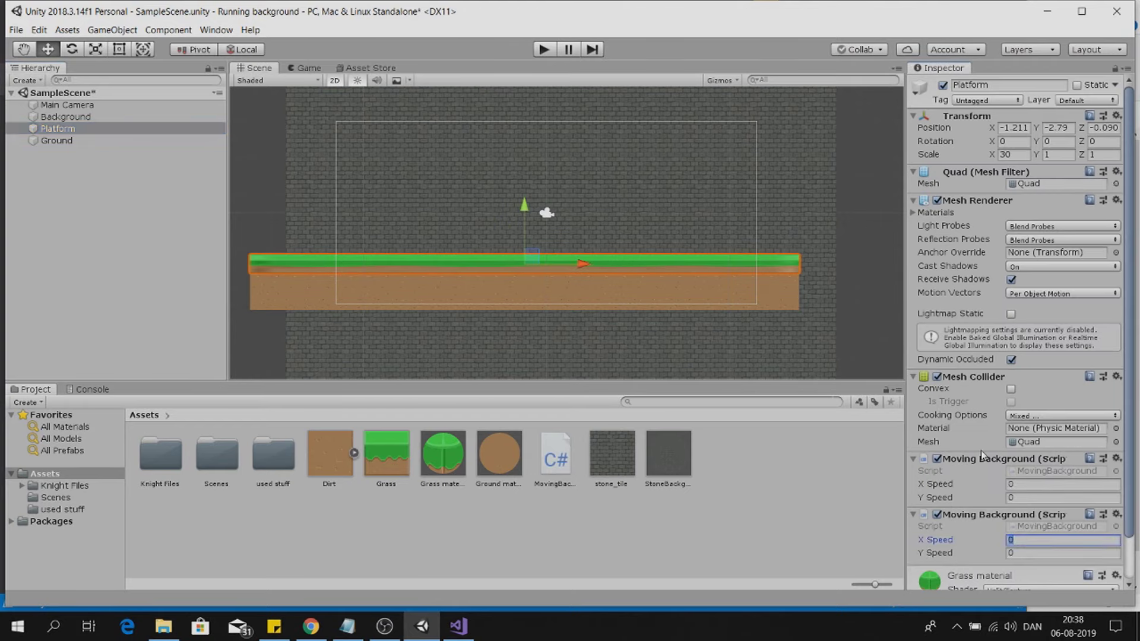
{"action": "type", "text": "0"}
{"action": "left_click", "coordinate": [1022, 483]}
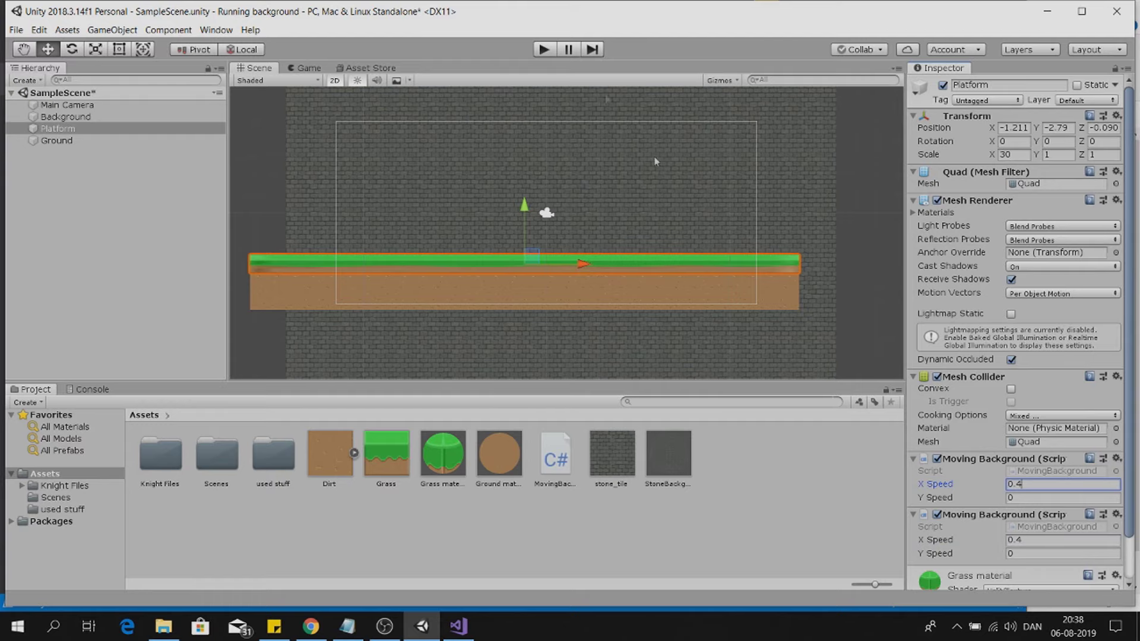
Run the scene in play mode to check the scrolling of the platform and ground, and stop it.
{"action": "left_click", "coordinate": [543, 50]}
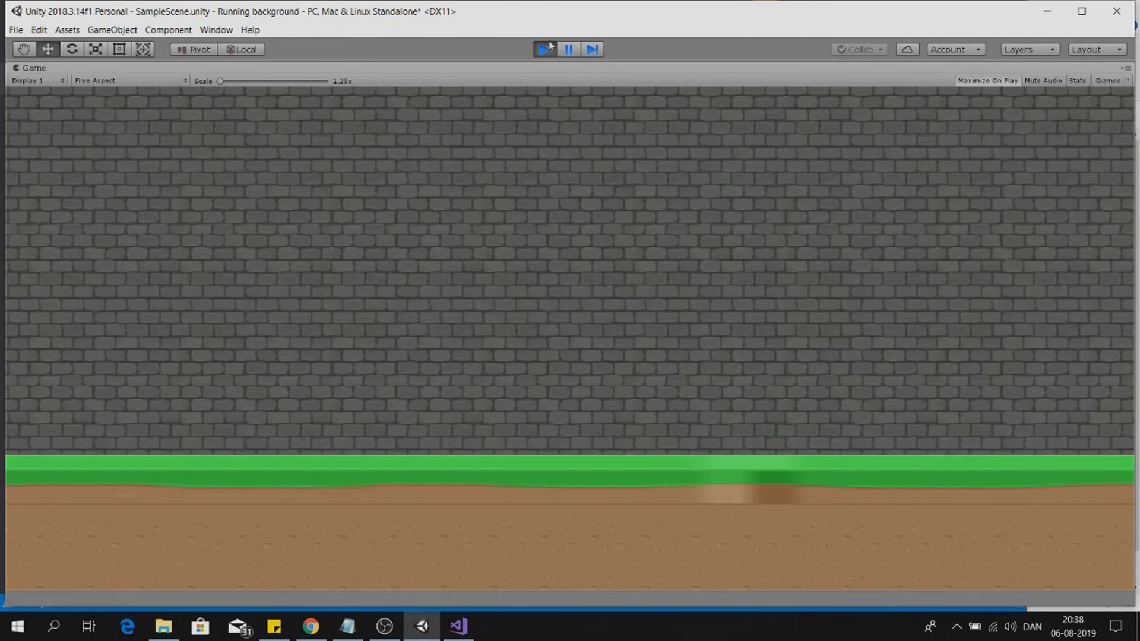
{"action": "left_click", "coordinate": [544, 50]}
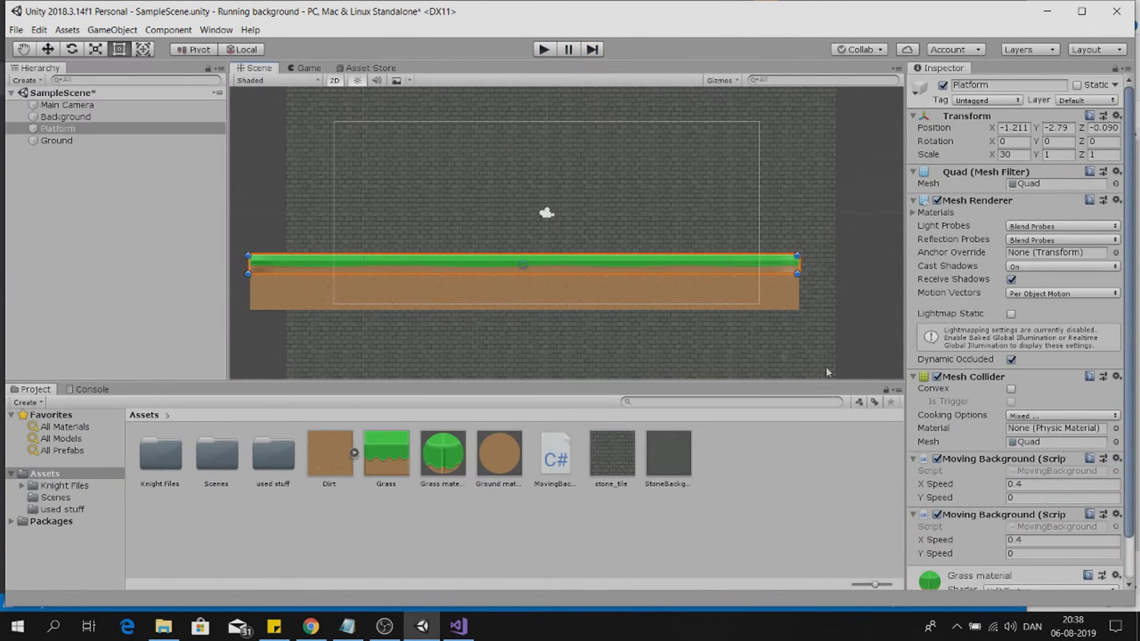
{"action": "scroll", "coordinate": [736, 239], "scroll_direction": "up", "scroll_amount": 3}
{"action": "scroll", "coordinate": [587, 273], "scroll_direction": "down", "scroll_amount": 3}
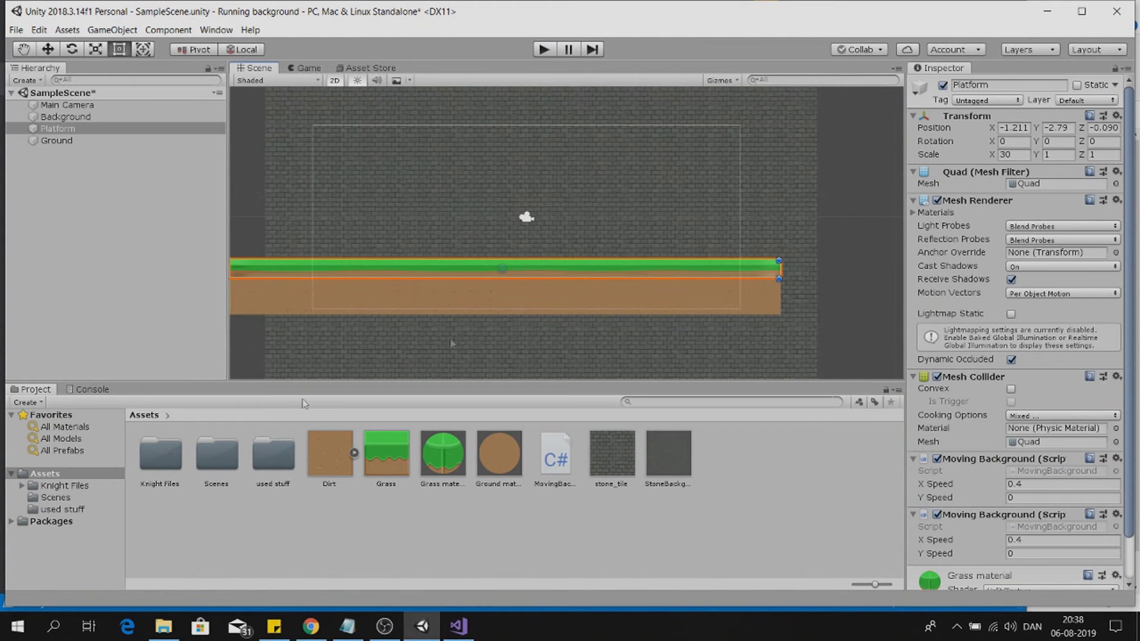
Open the Knight PNG folder inside Knight Files.
{"action": "double_click", "coordinate": [167, 467]}
{"action": "double_click", "coordinate": [161, 456]}
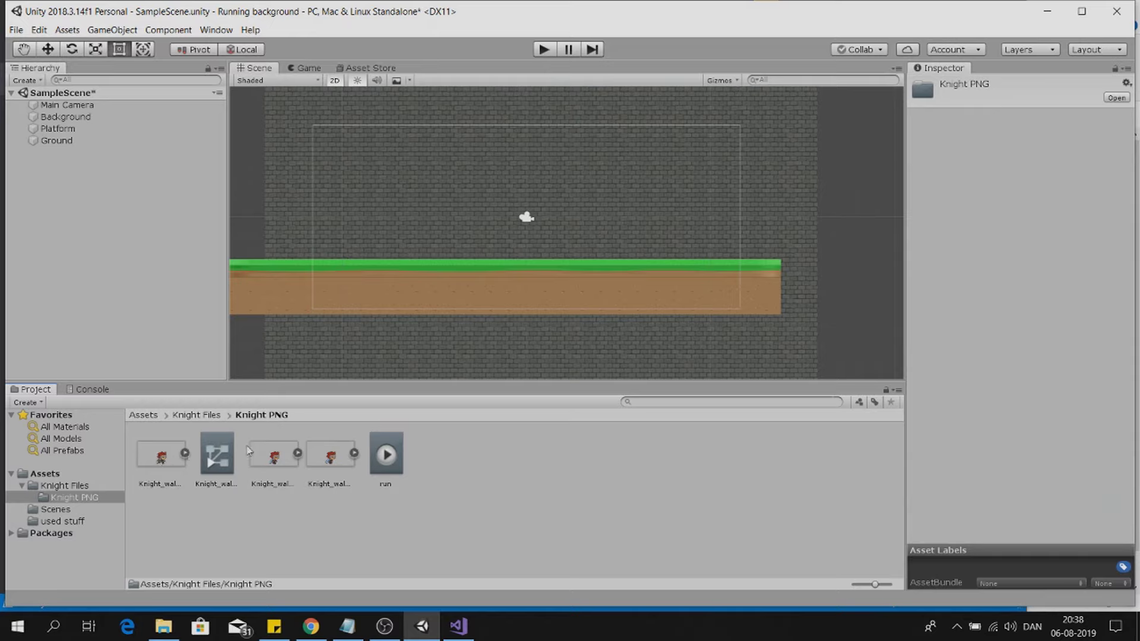
Try to add the three Knight_walk sprites to the scene hierarchy together.
{"action": "left_click", "coordinate": [156, 461], "text": "ctrl"}
{"action": "left_click", "coordinate": [270, 457], "text": "ctrl"}
{"action": "left_click", "coordinate": [343, 456], "text": "ctrl"}
{"action": "left_click", "coordinate": [278, 459], "text": "ctrl"}
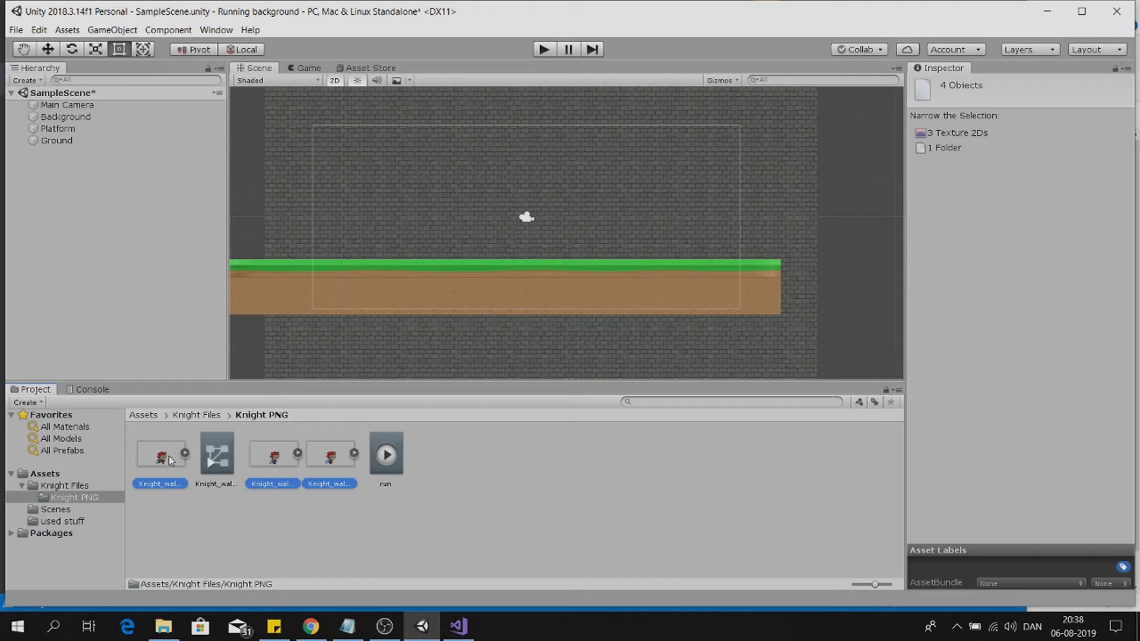
{"action": "left_click_drag", "start_coordinate": [160, 464], "coordinate": [75, 188]}
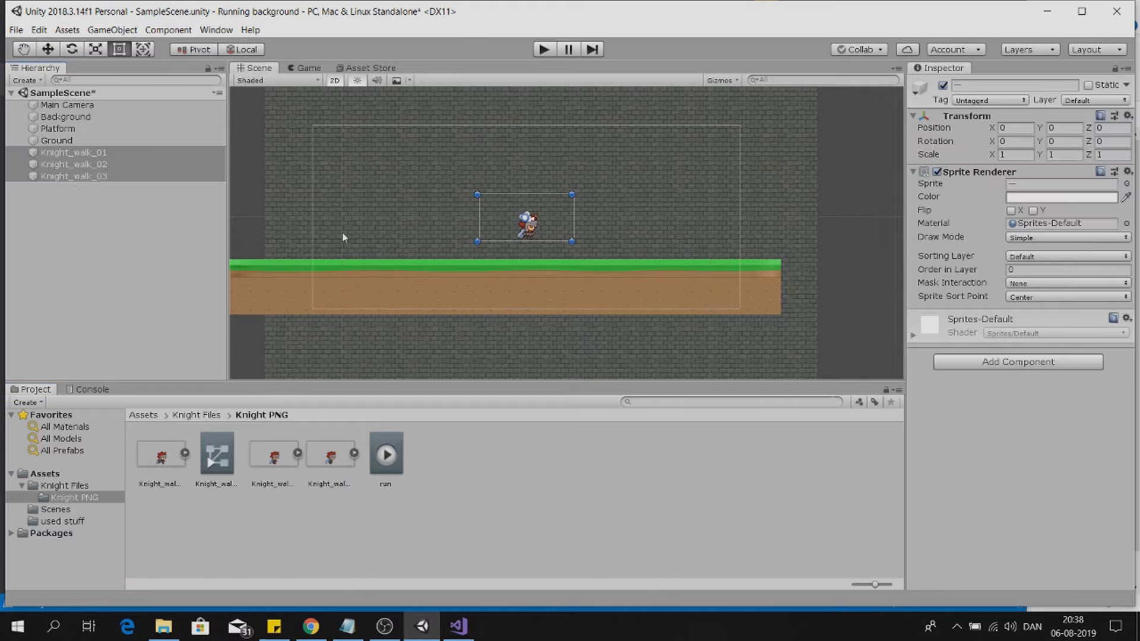
Delete Knight_walk_01, Knight_walk_02 and Knight_walk_03 from the scene hierarchy.
{"action": "left_click", "coordinate": [98, 153]}
{"action": "left_click", "coordinate": [100, 165]}
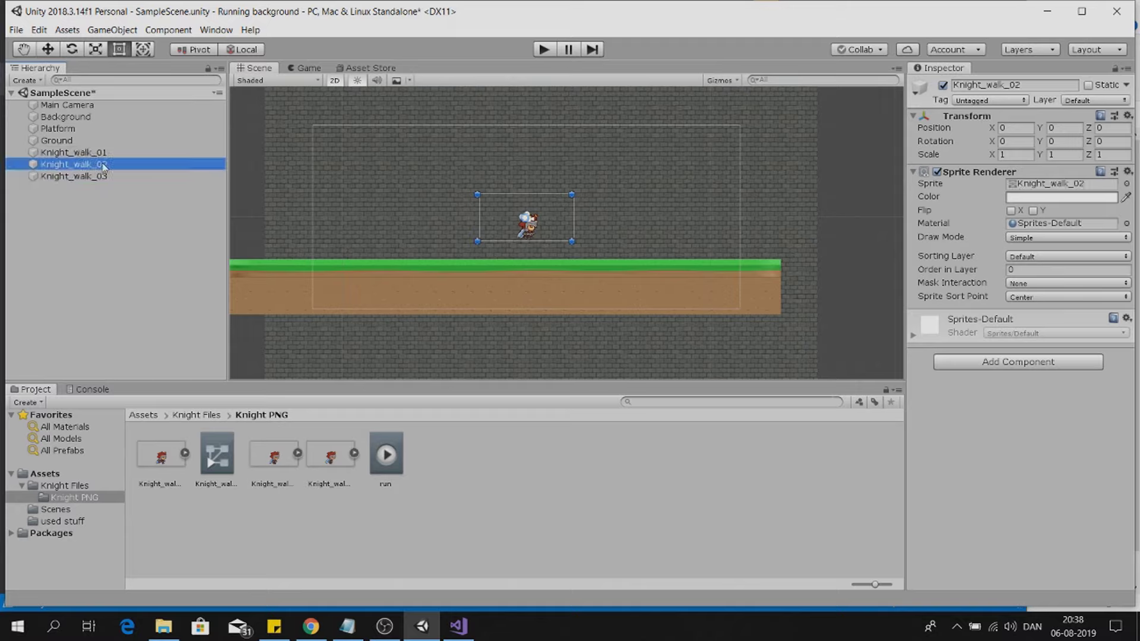
{"action": "left_click", "coordinate": [103, 176]}
{"action": "key", "text": "Delete"}
{"action": "left_click", "coordinate": [103, 166]}
{"action": "key", "text": "Delete"}
{"action": "left_click", "coordinate": [104, 156]}
{"action": "key", "text": "Delete"}
Delete the existing run animation and the Knight_walk_01 animator controller from the Knight PNG folder.
{"action": "left_click", "coordinate": [392, 469]}
{"action": "key", "text": "Delete"}
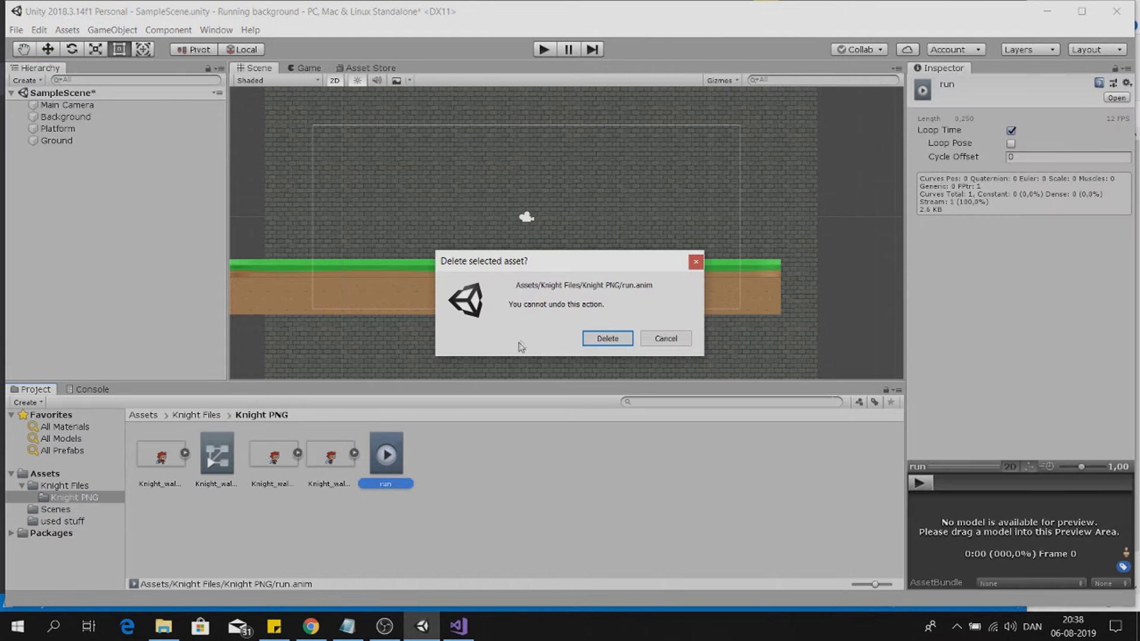
{"action": "left_click", "coordinate": [614, 349]}
{"action": "left_click", "coordinate": [215, 472]}
{"action": "key", "text": "Delete"}
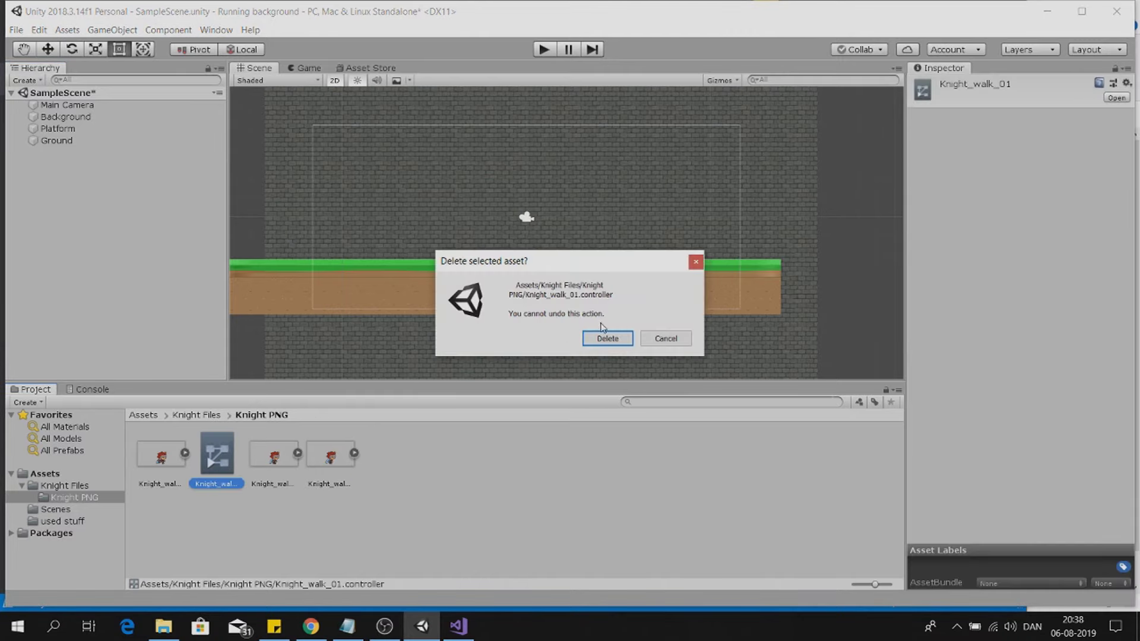
{"action": "left_click", "coordinate": [601, 343]}
Add the three Knight_walk sprites to the scene as one animated object, saving the animation as Run.
{"action": "left_click", "coordinate": [160, 457]}
{"action": "left_click", "coordinate": [217, 457], "text": "shift"}
{"action": "left_click", "coordinate": [273, 457], "text": "shift"}
{"action": "left_click_drag", "start_coordinate": [168, 468], "coordinate": [113, 180]}
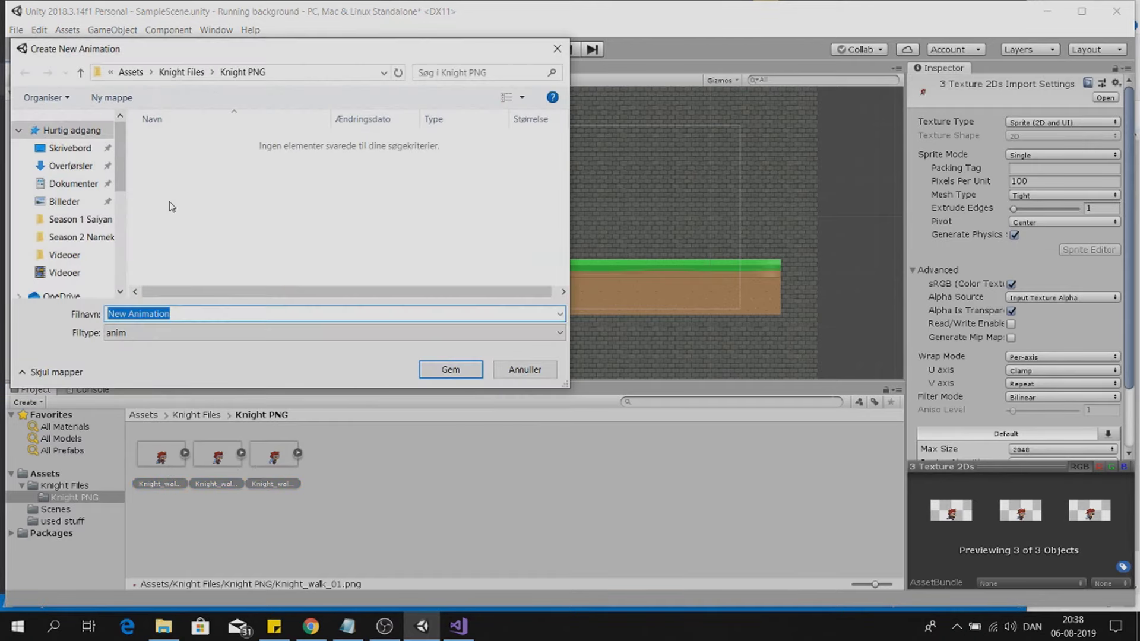
{"action": "type", "text": "ru"}
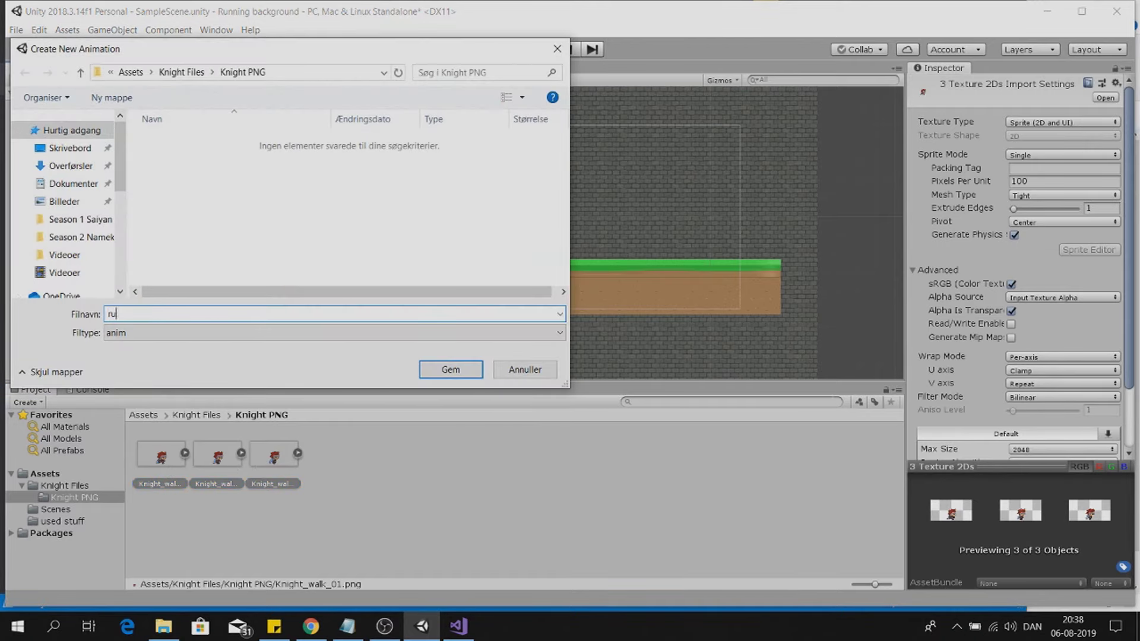
{"action": "key", "text": "Return"}
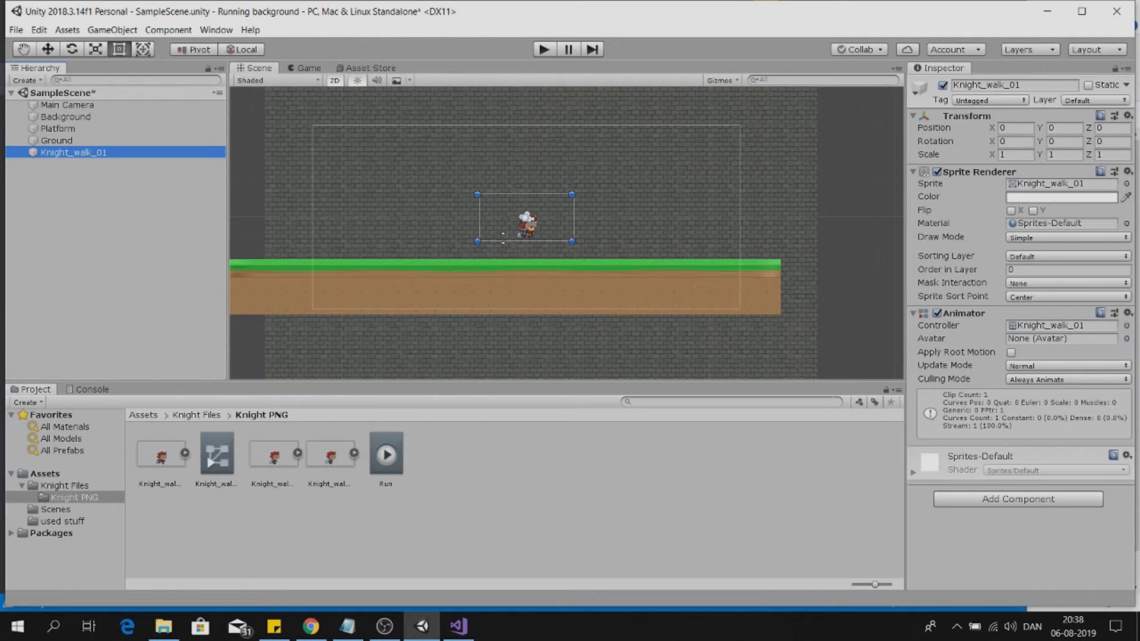
Place the knight on the grass at about X -6.36, Y -0.97 and test the scene in play mode.
{"action": "key", "text": "w"}
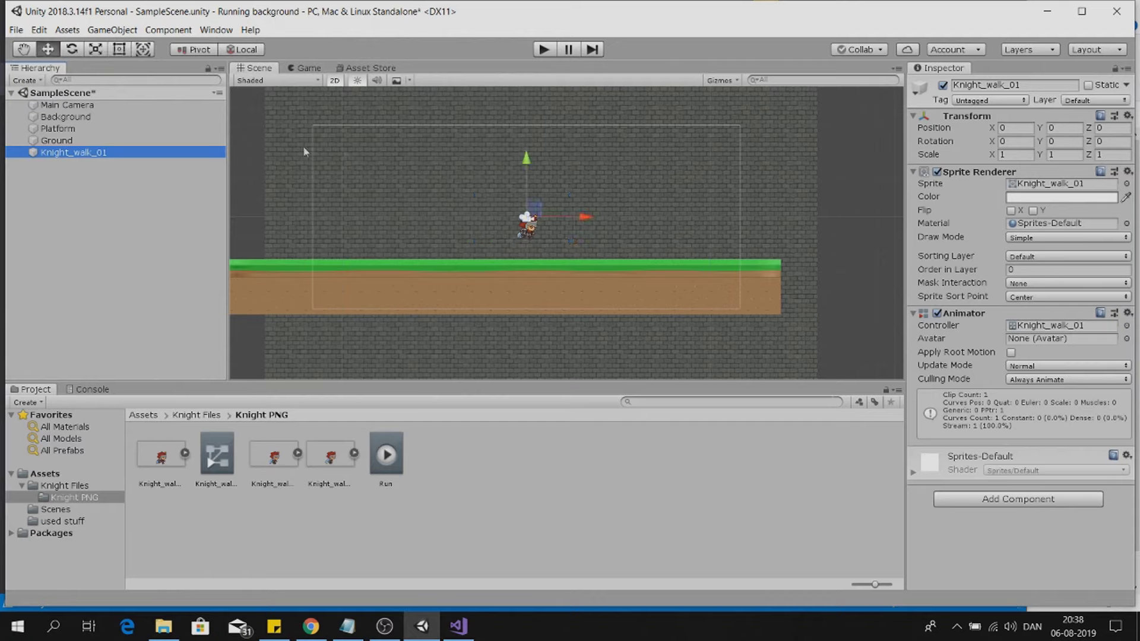
{"action": "left_click_drag", "start_coordinate": [539, 204], "coordinate": [419, 228]}
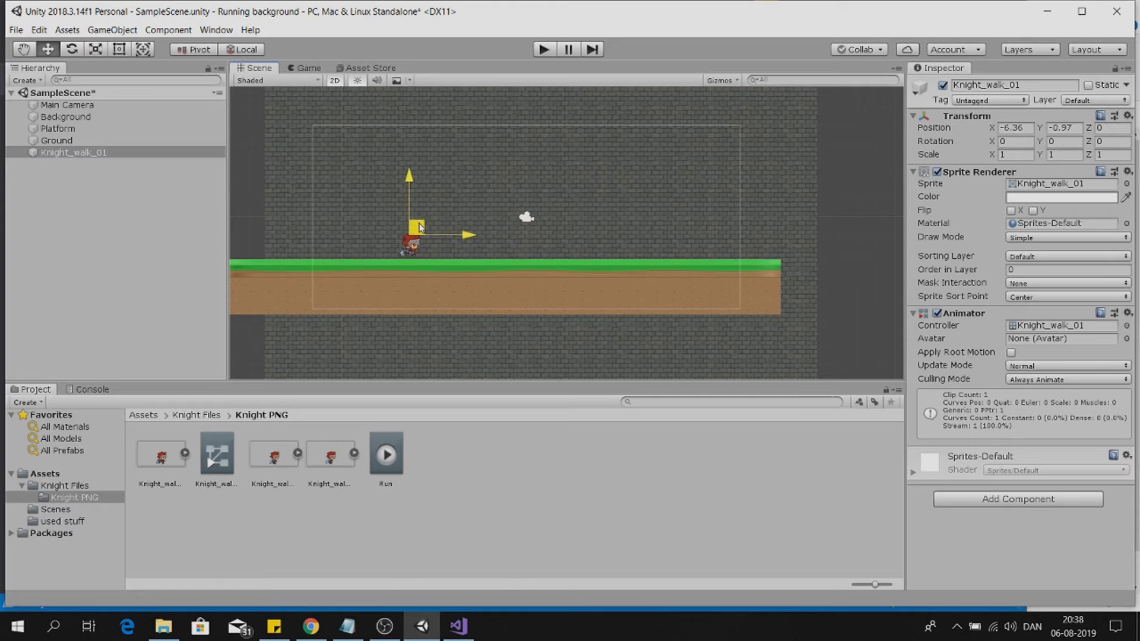
{"action": "left_click", "coordinate": [543, 51]}
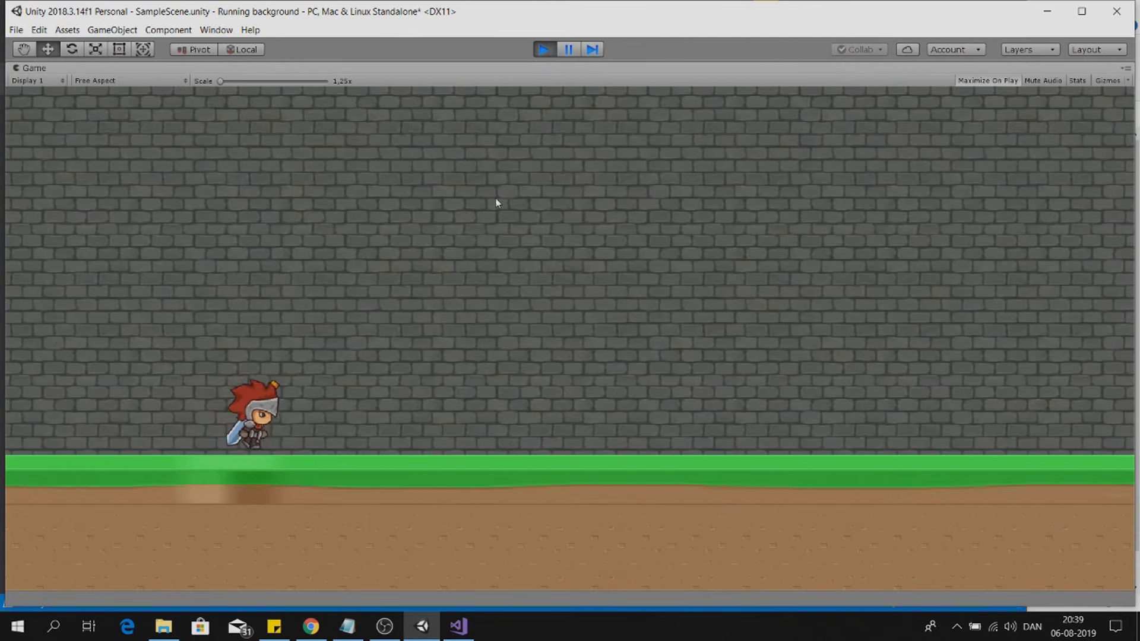
{"action": "left_click", "coordinate": [543, 49]}
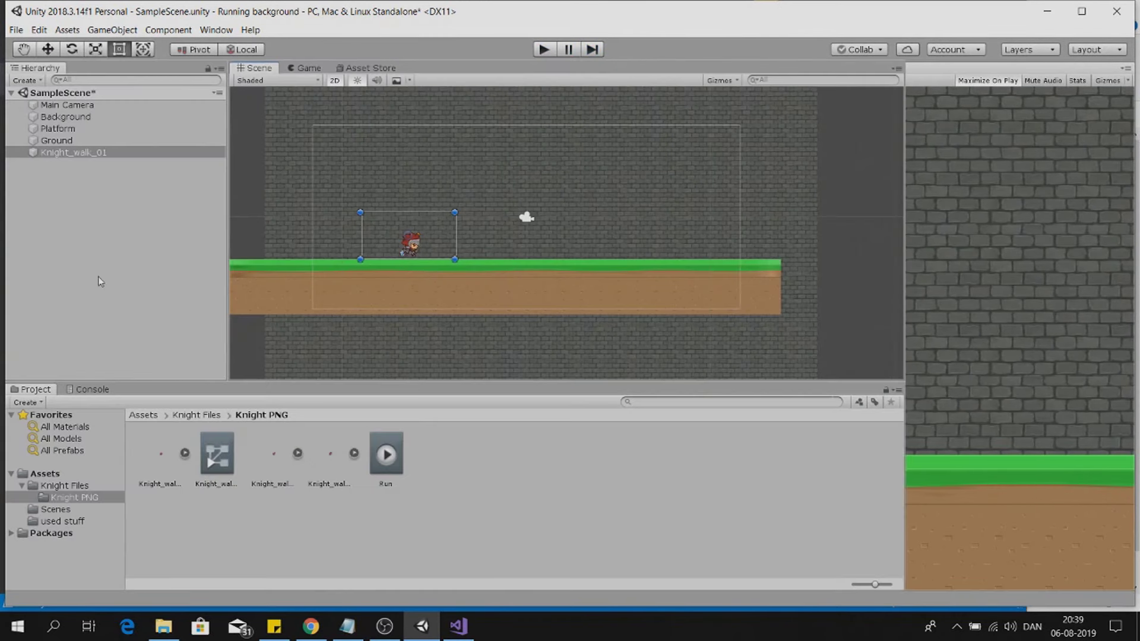
Set the Background's Moving Background X Speed to 1 and start play mode.
{"action": "left_click", "coordinate": [81, 118]}
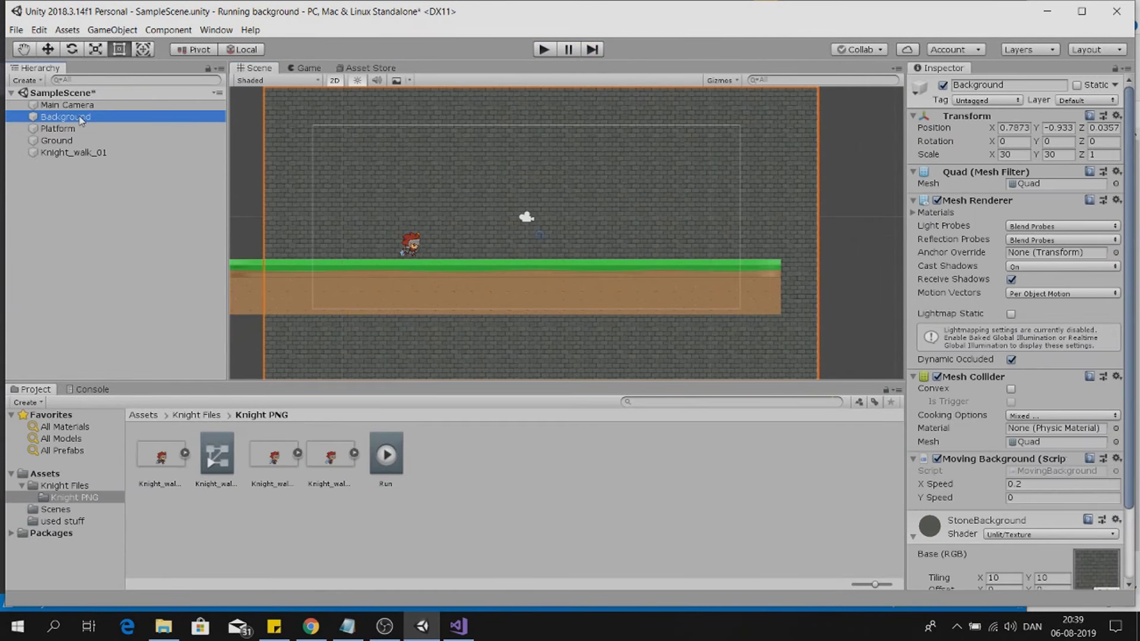
{"action": "left_click", "coordinate": [1039, 485]}
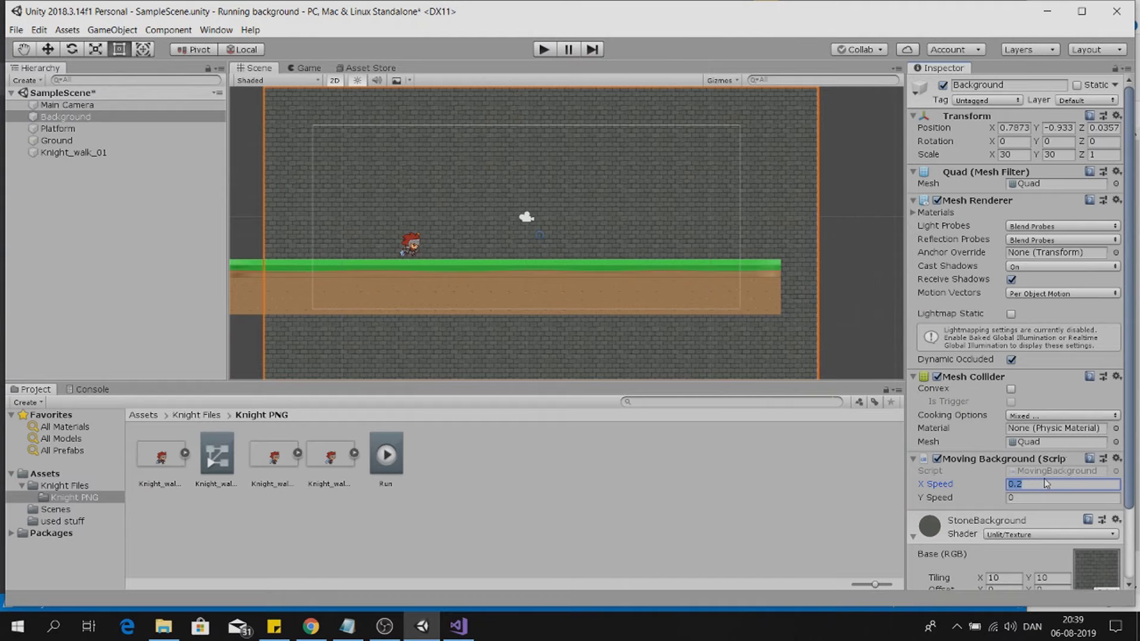
{"action": "key", "text": "ctrl+p"}
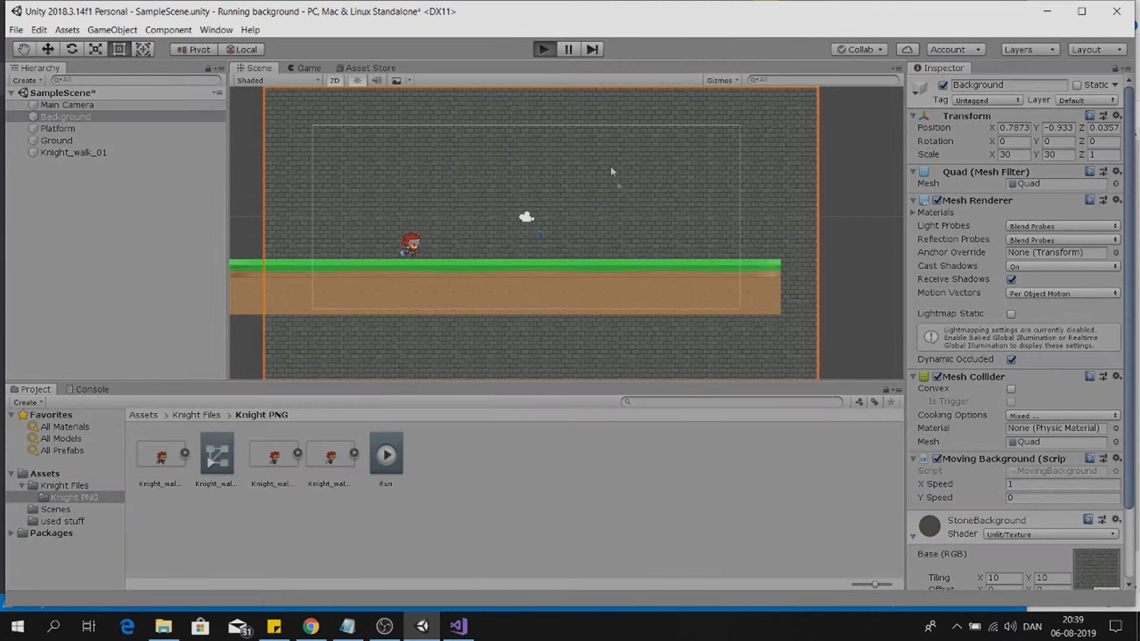